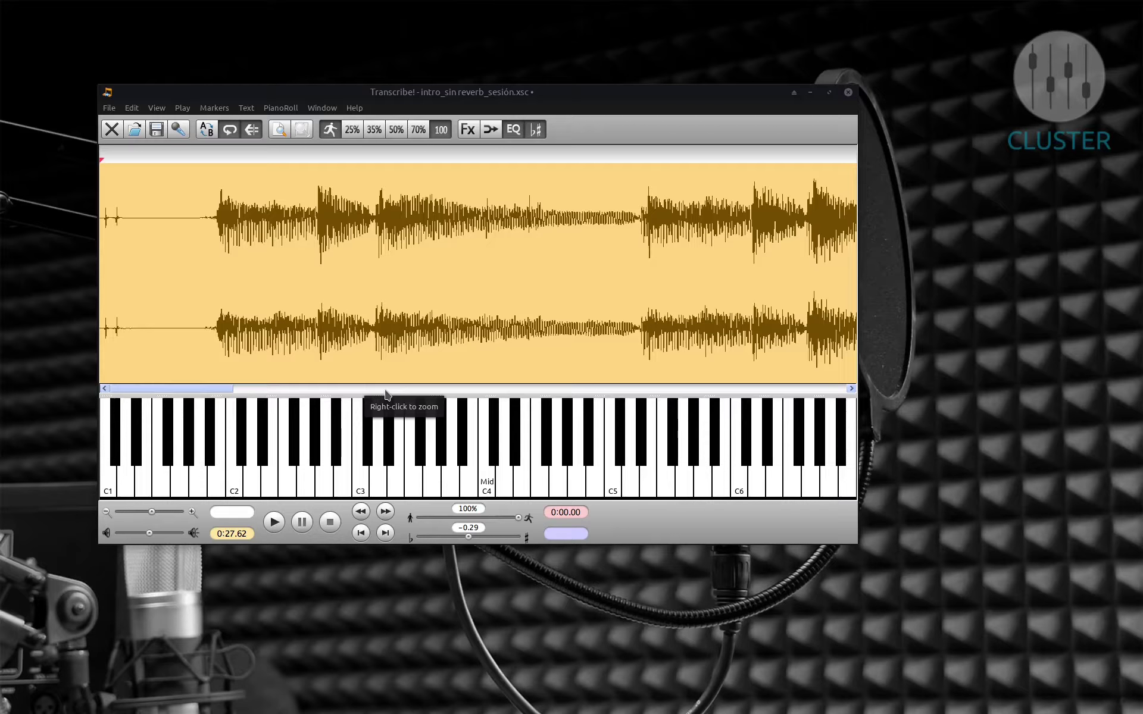
- Reset the pitch shift to 0, play the recording at normal speed and return to its start
key(ctrl+0)
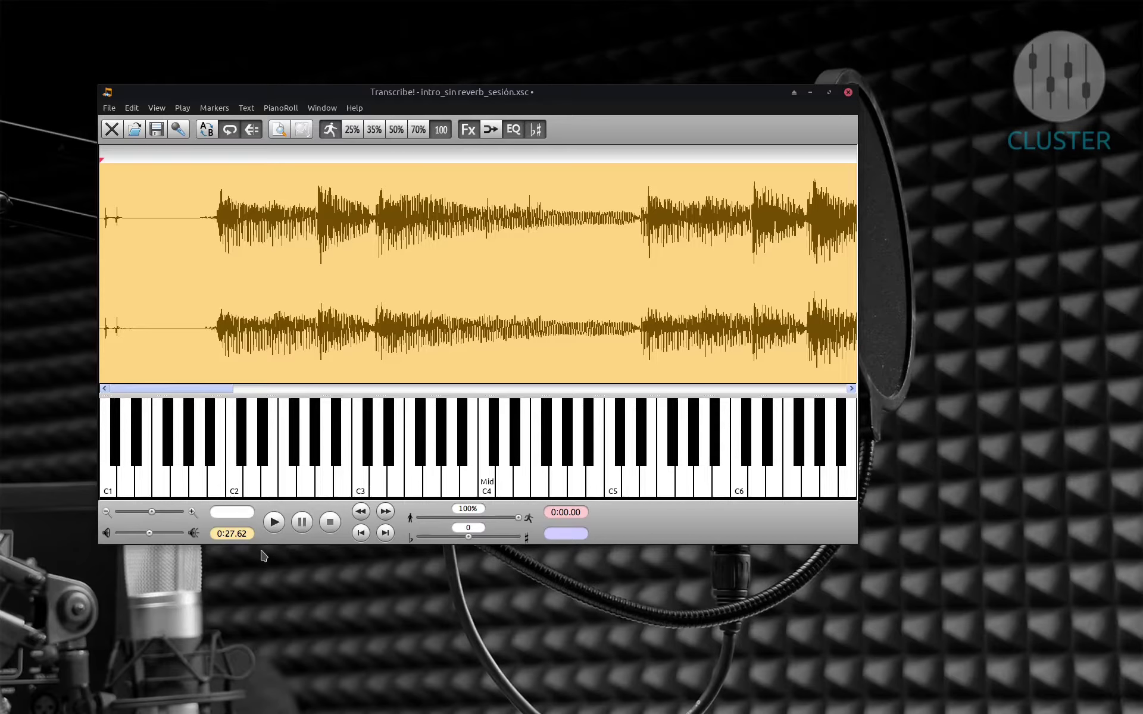
click(274, 523)
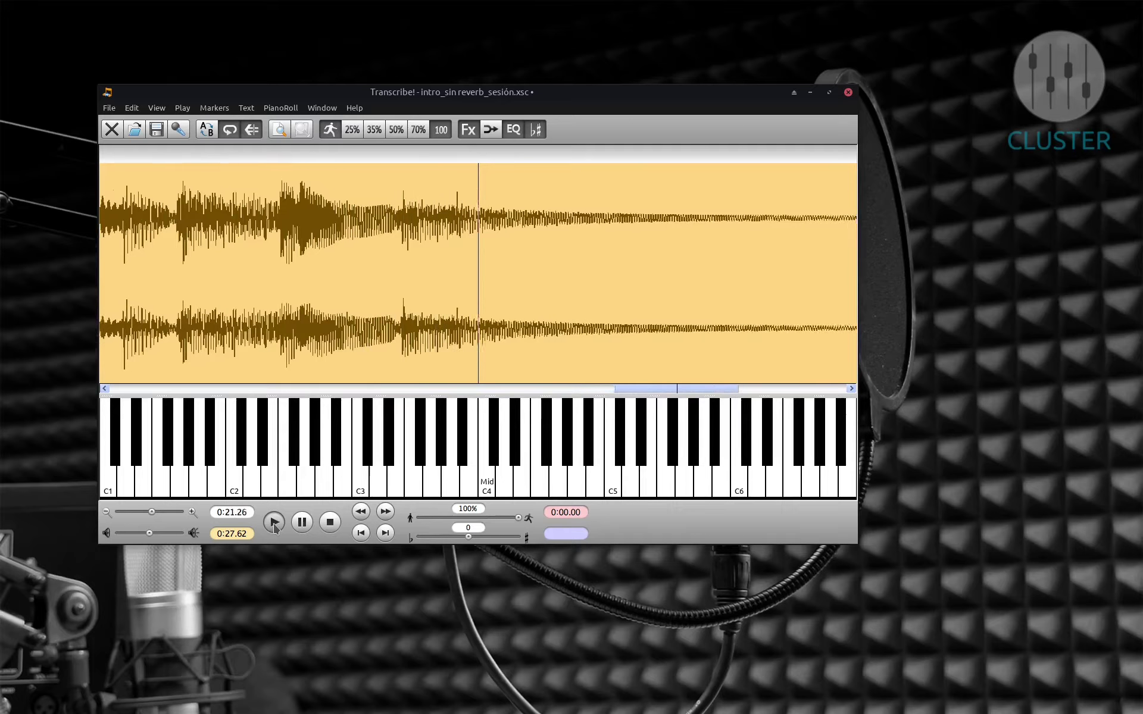
click(274, 523)
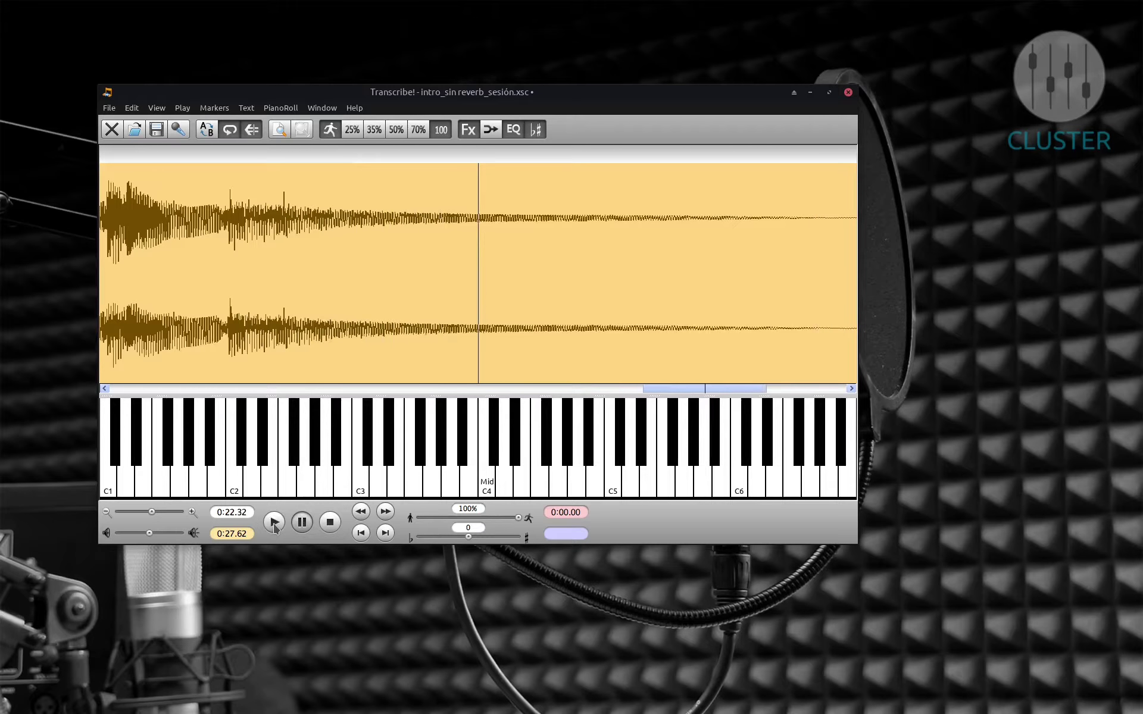
click(361, 533)
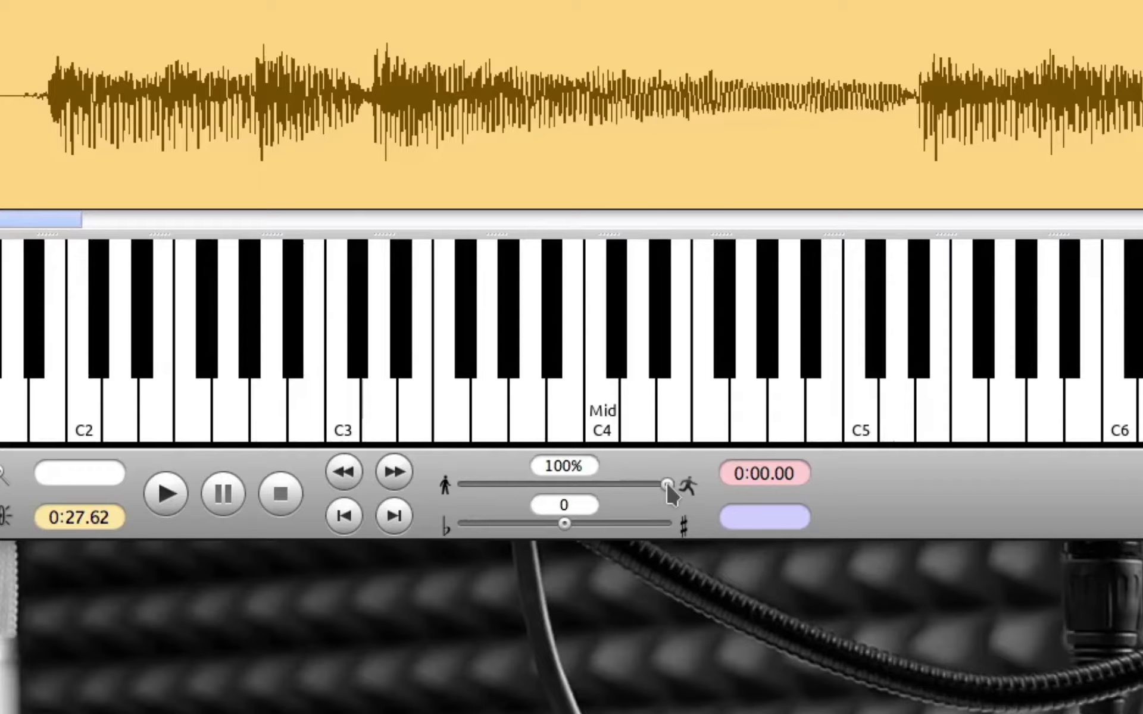
- Slow the playback speed to 90%, listen to the recording and stop playback
drag(666, 481, 642, 479)
click(163, 493)
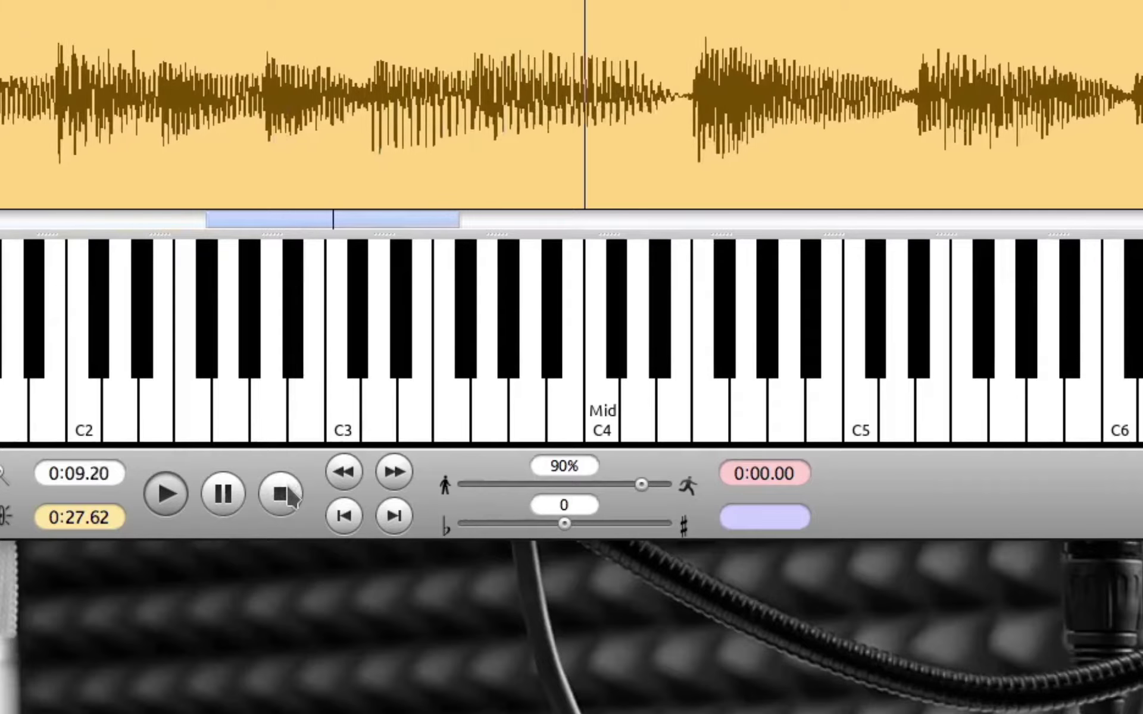
click(287, 484)
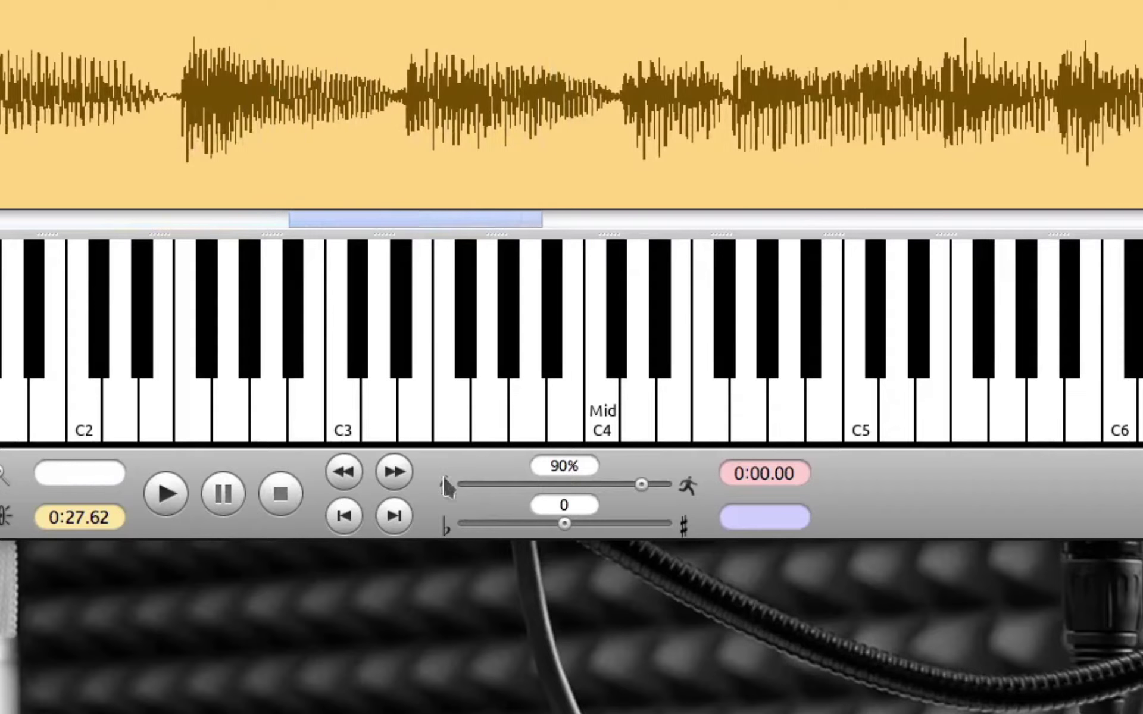
- Listen to the recording at 80% speed, stop playback and restore the speed to 100%
drag(639, 487, 613, 477)
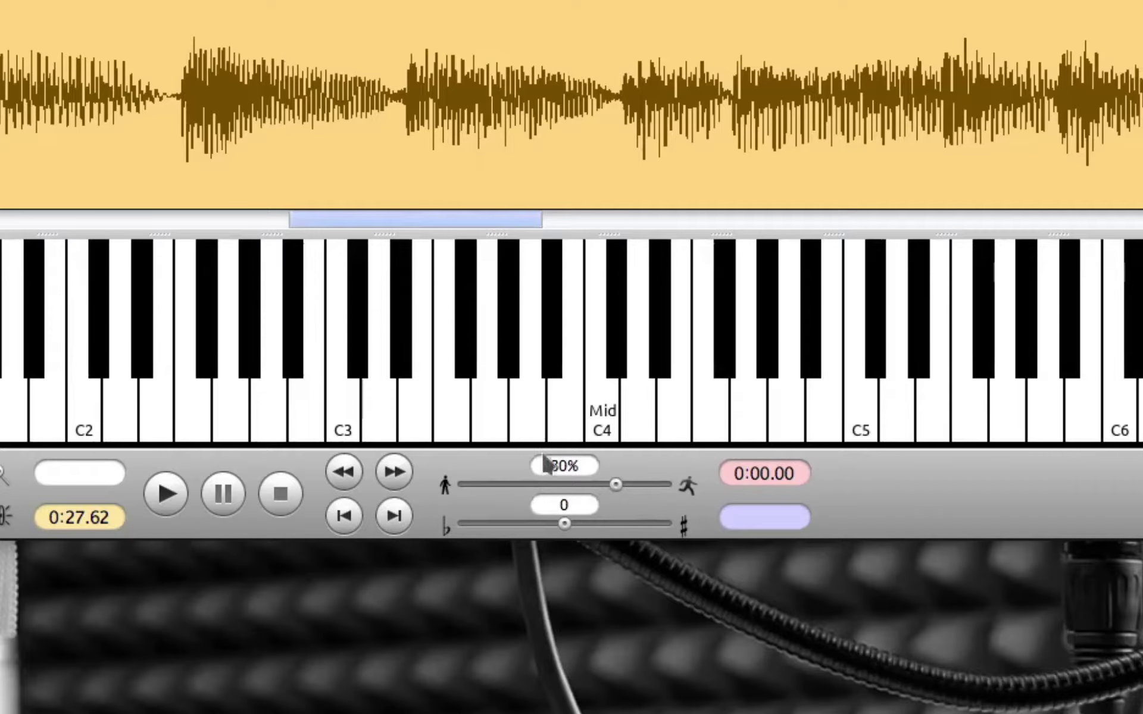
click(175, 495)
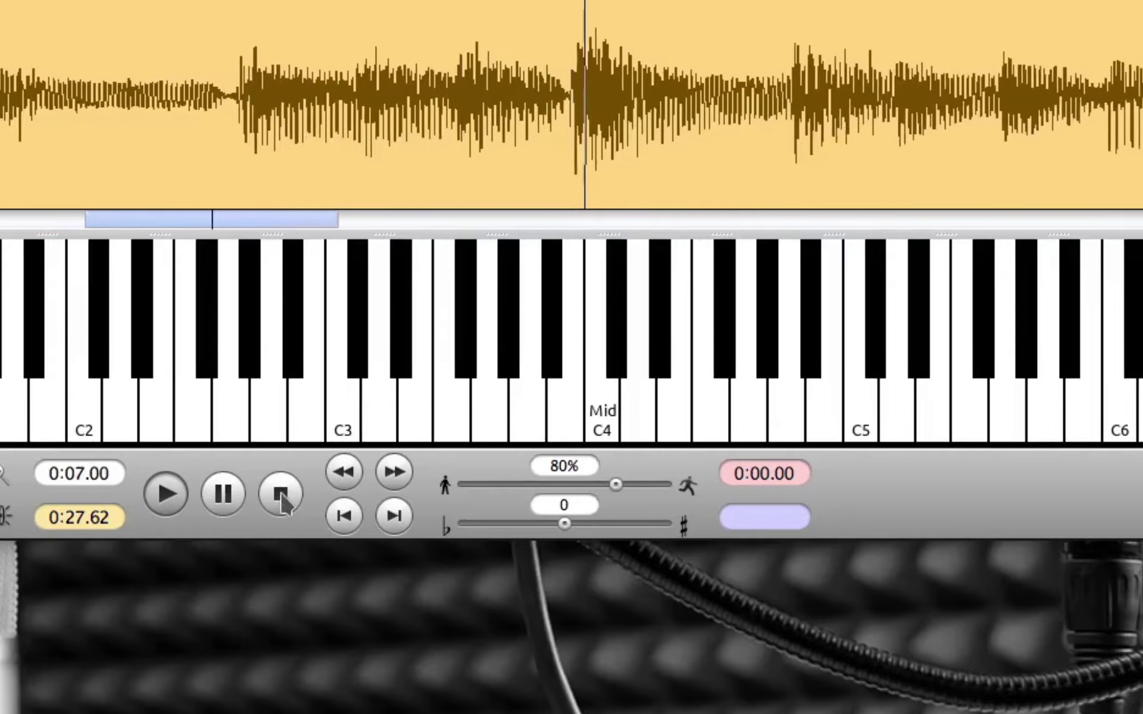
click(281, 499)
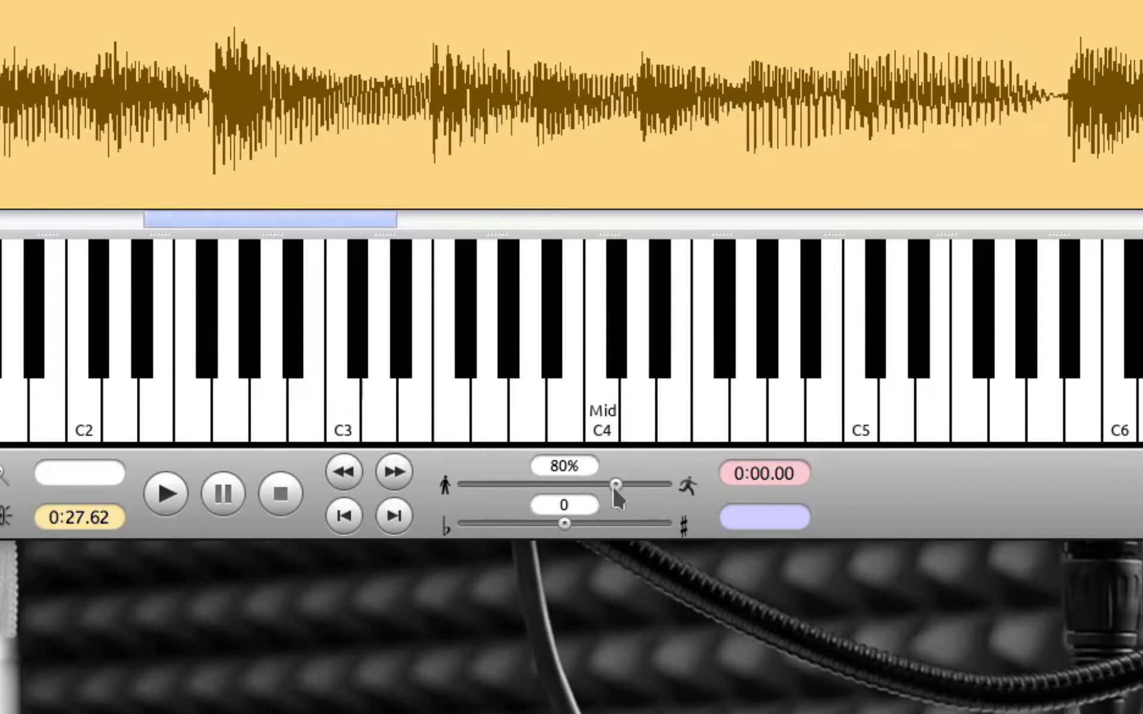
drag(615, 484, 670, 485)
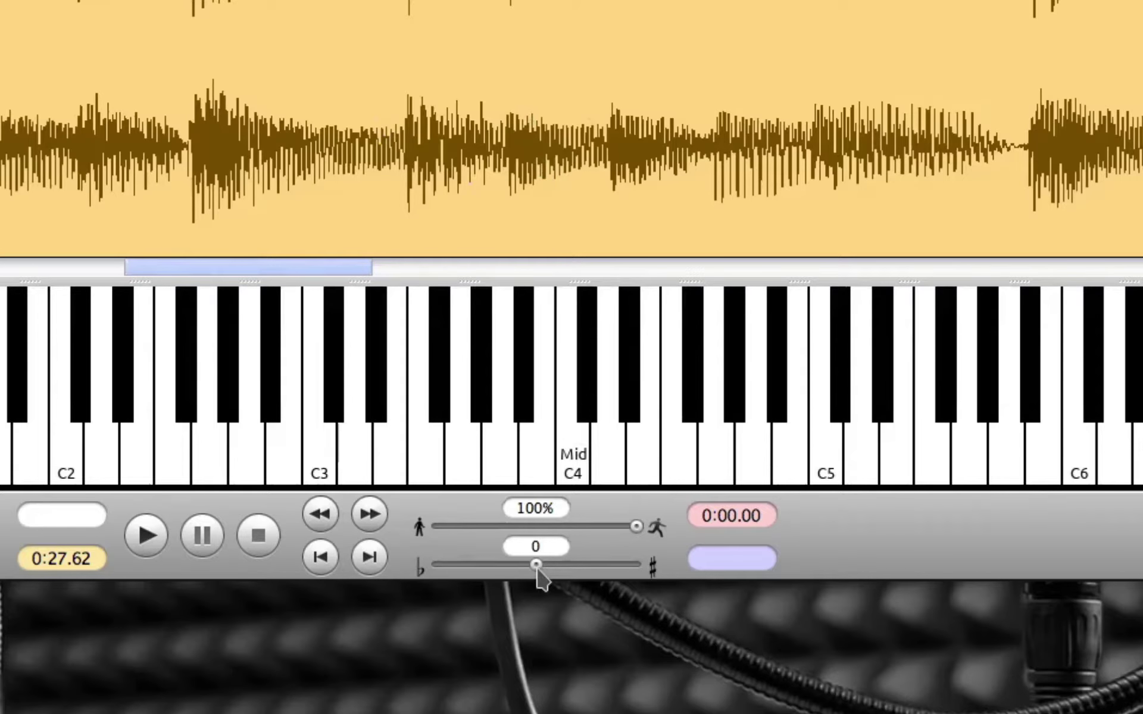
- Lower the pitch by one semitone to -1, listen to the recording and stop playback
drag(536, 565, 527, 566)
click(146, 534)
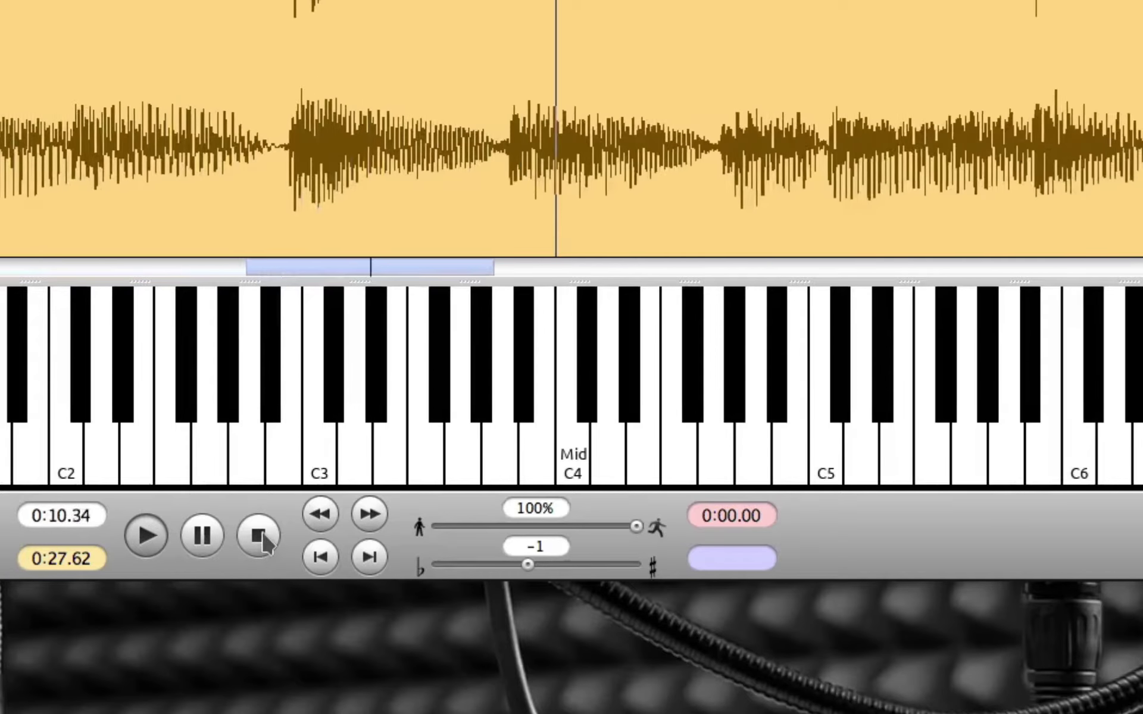
click(262, 539)
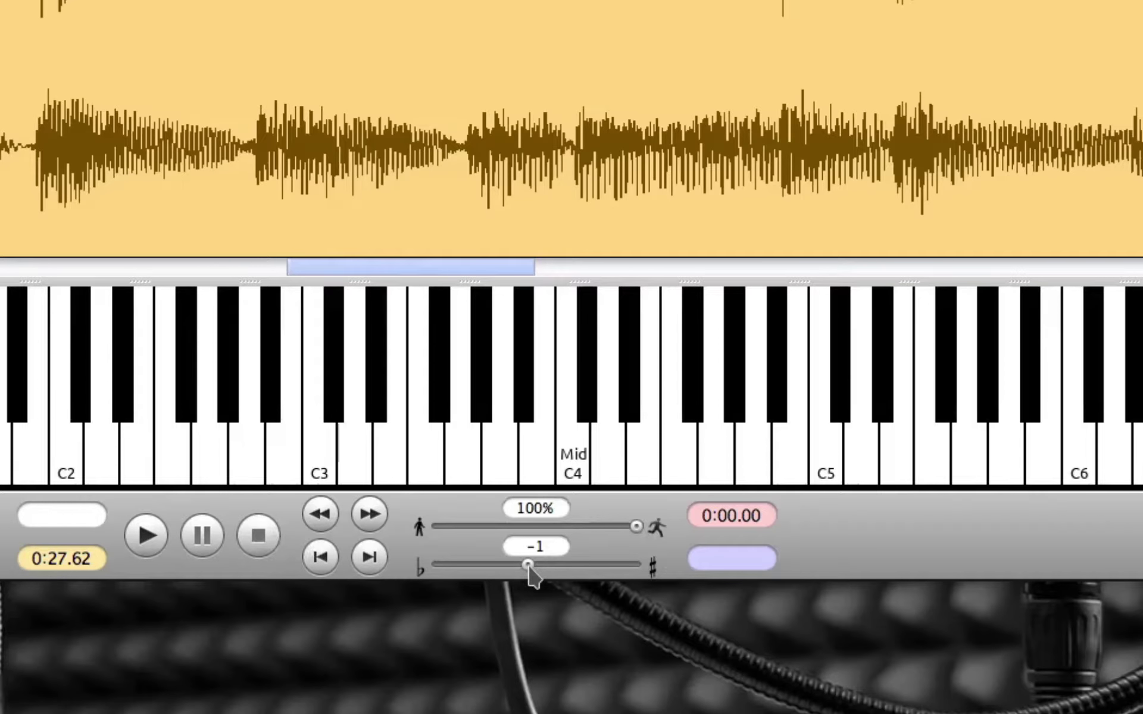
- Raise the pitch to +1 semitone, play the recording from the start and return the pitch to 0
drag(530, 567, 544, 568)
click(320, 556)
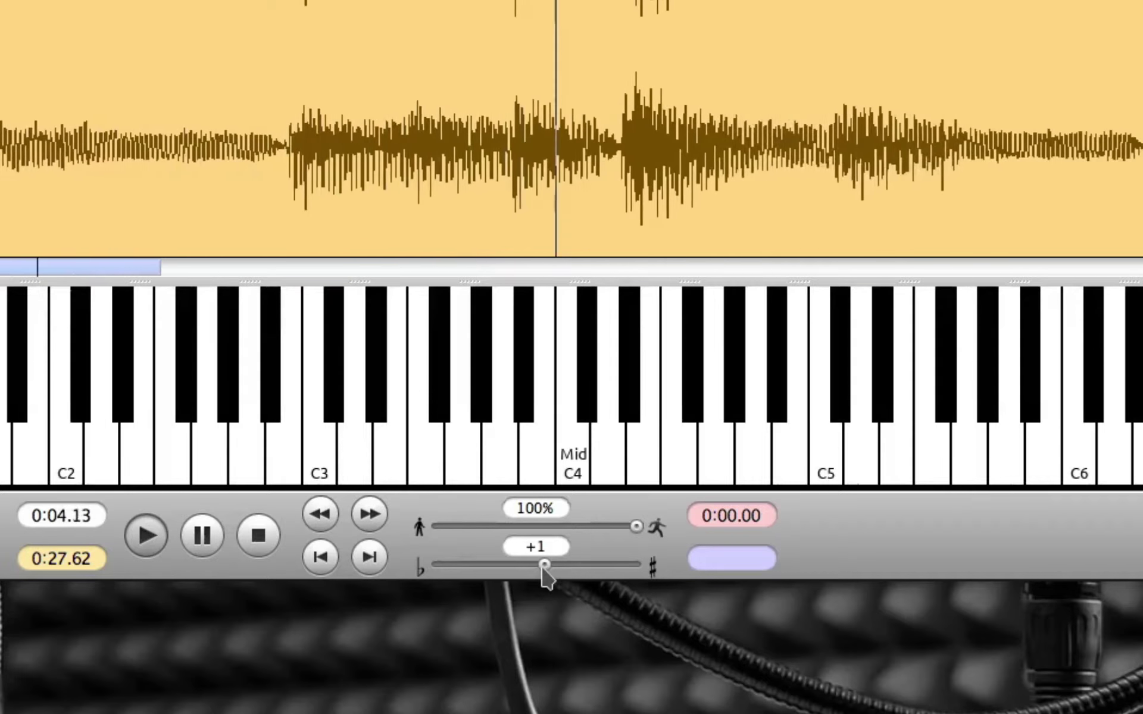
drag(543, 566, 535, 566)
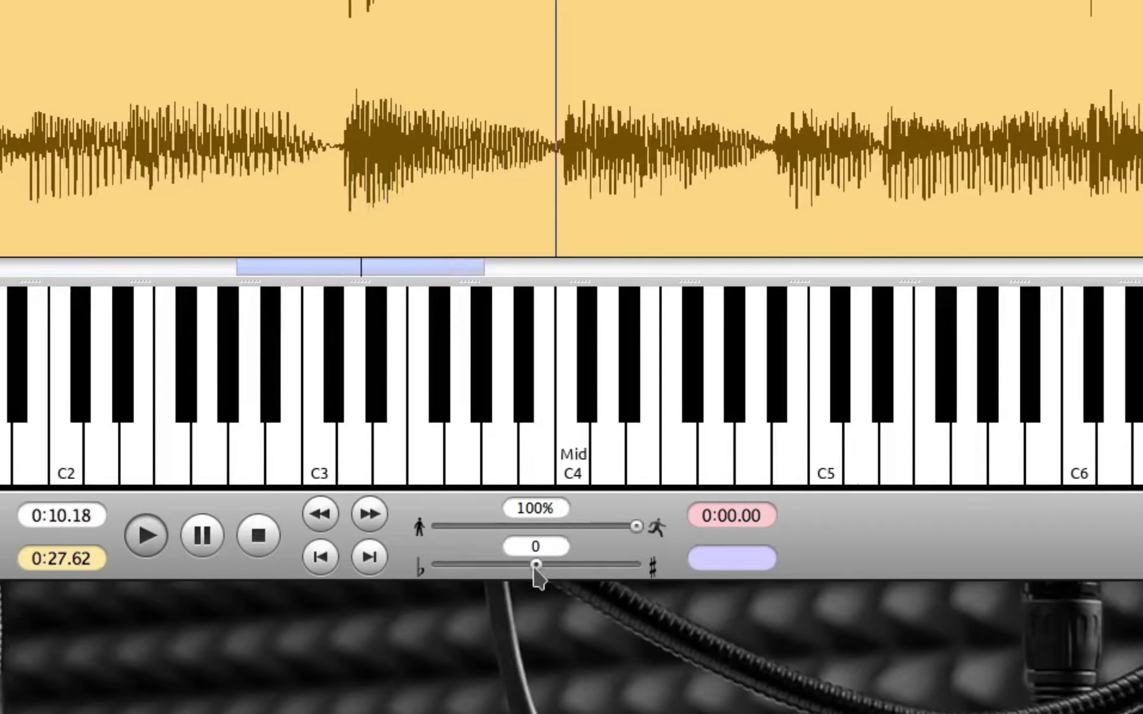
- Lower the pitch to -1 and further to -2 semitones during playback, and stop the recording
drag(535, 567, 527, 567)
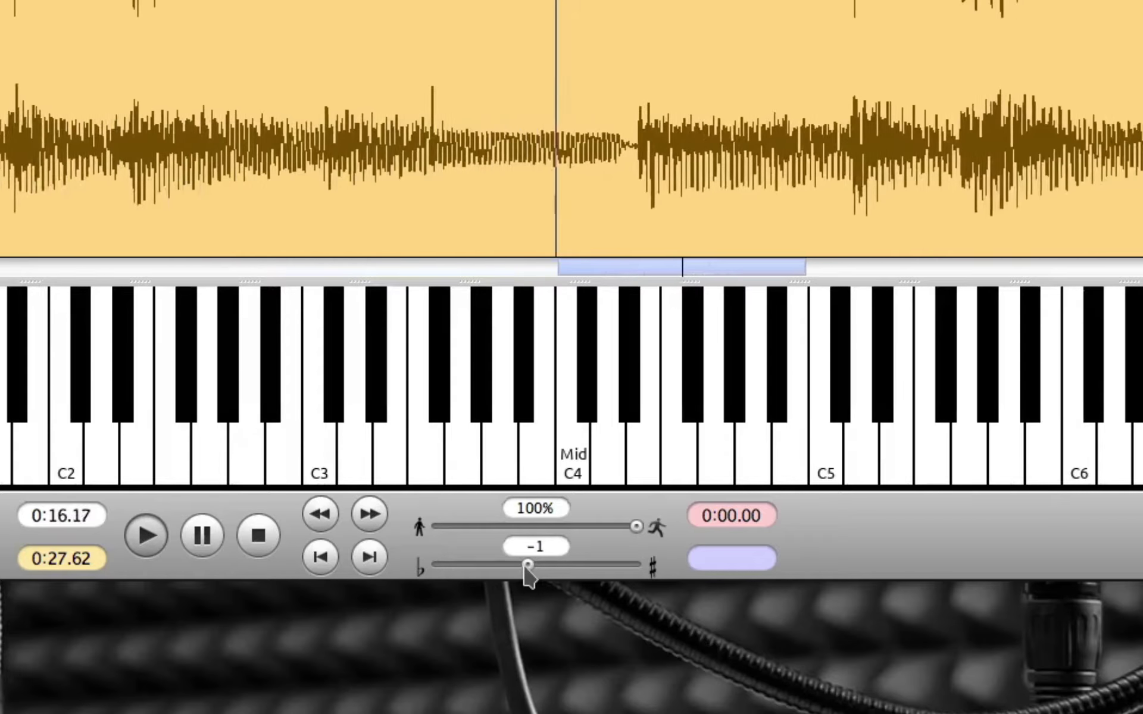
drag(525, 567, 517, 571)
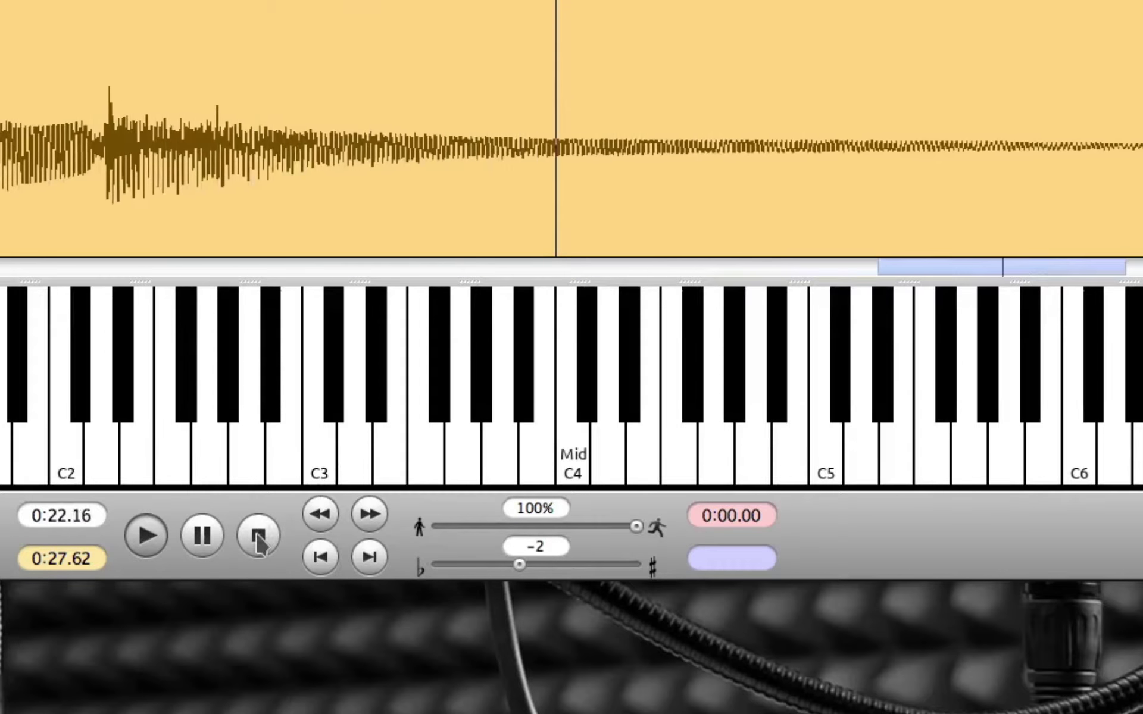
click(258, 536)
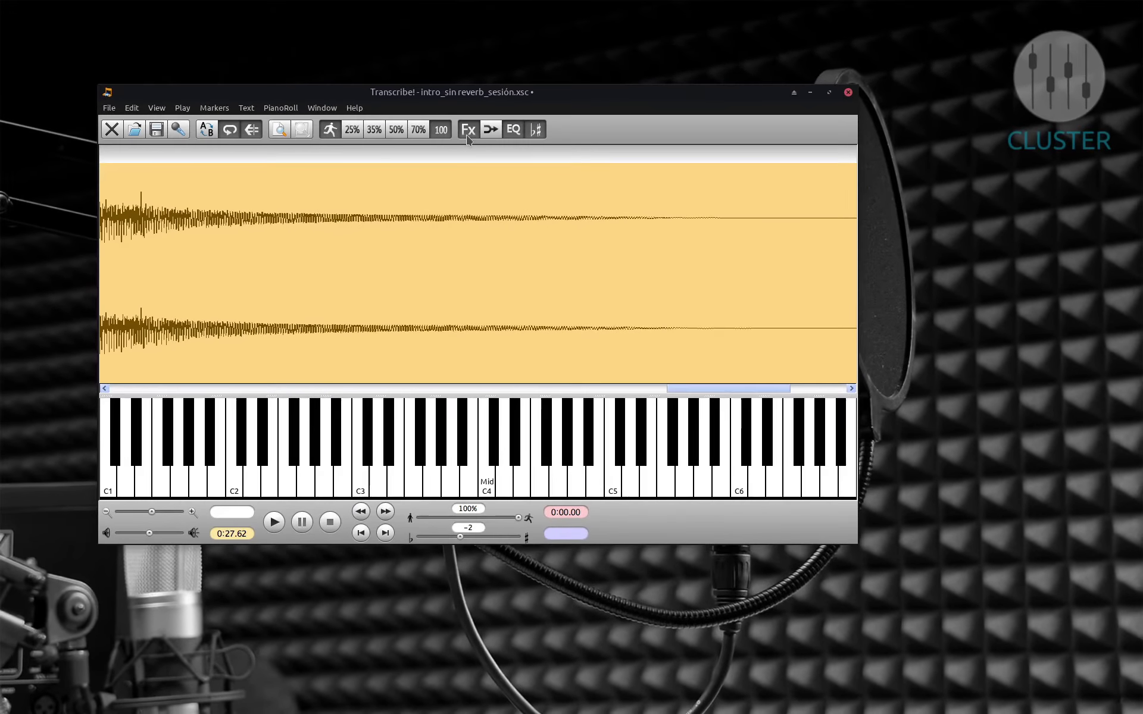
- Clear the tuning in the audio effects, set Cents to -50 and listen to the recording from its start
click(467, 130)
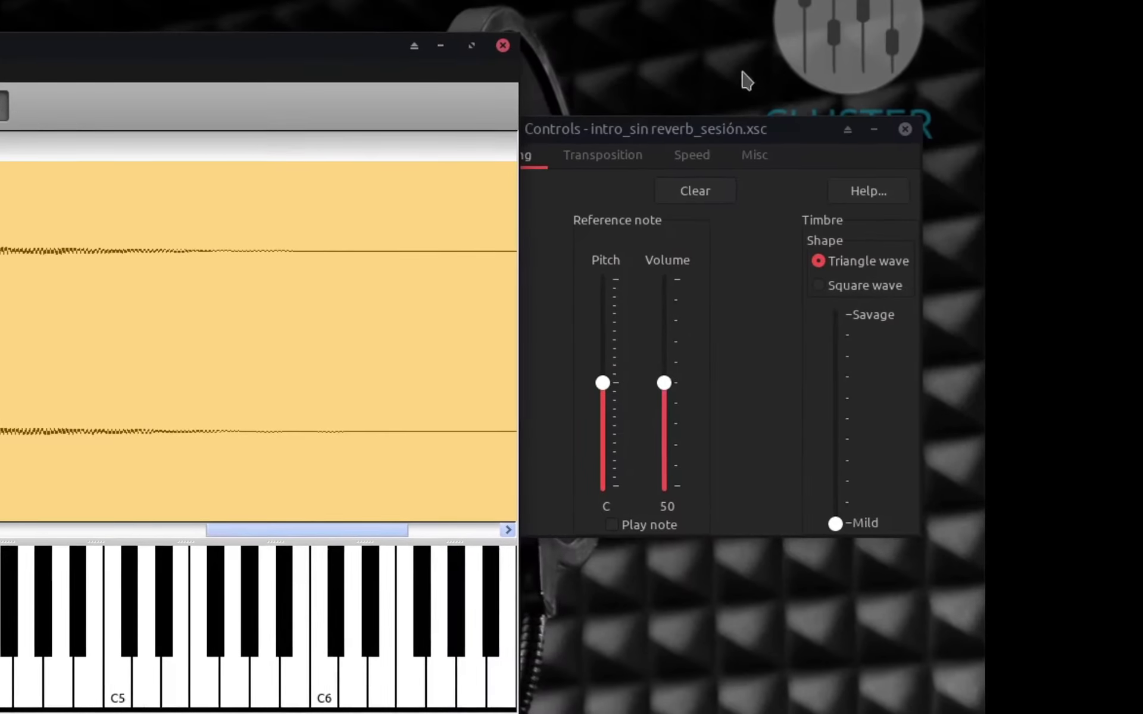
click(970, 143)
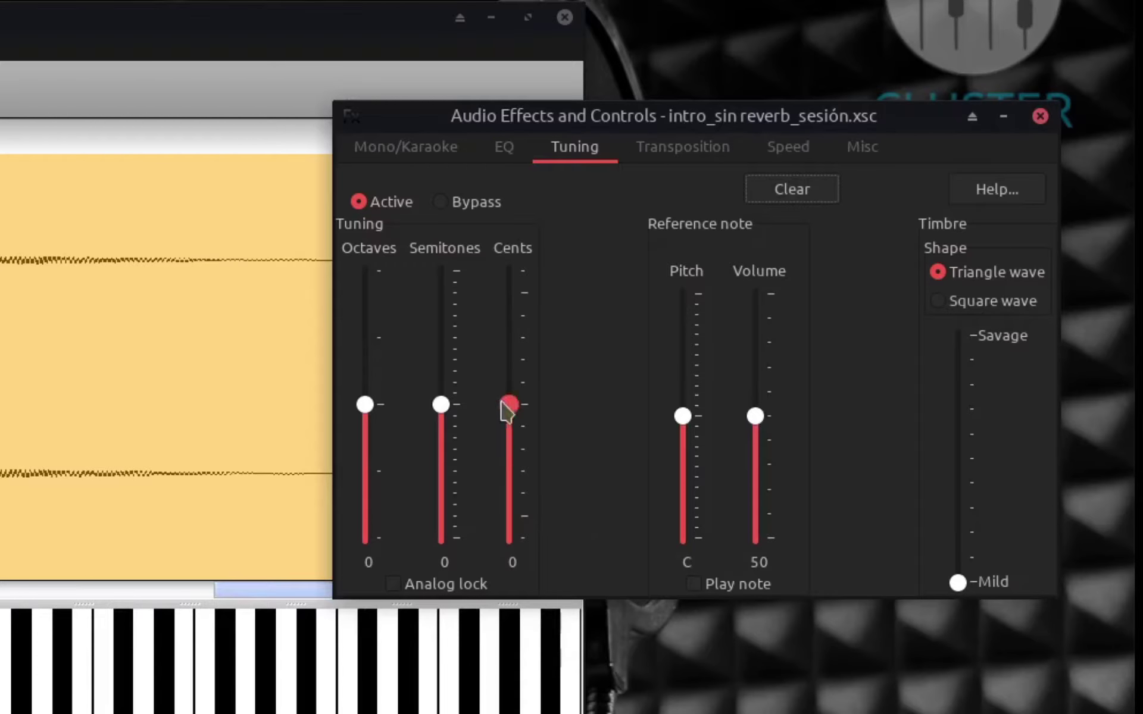
click(512, 418)
drag(514, 421, 536, 529)
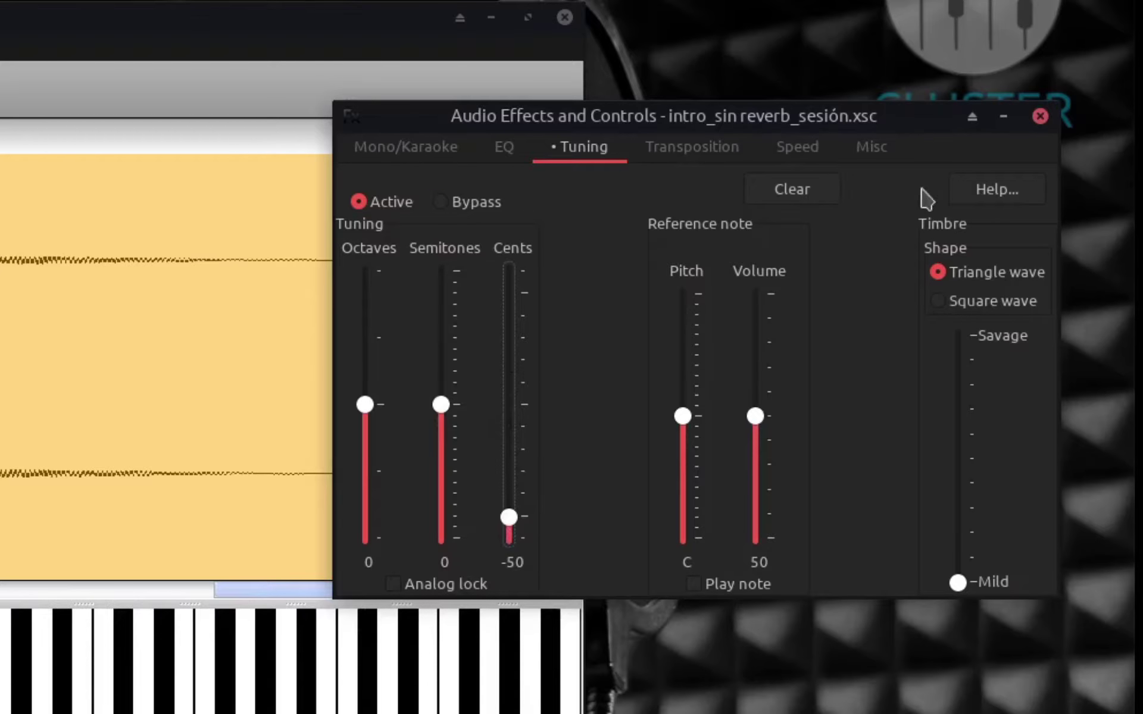
click(1040, 116)
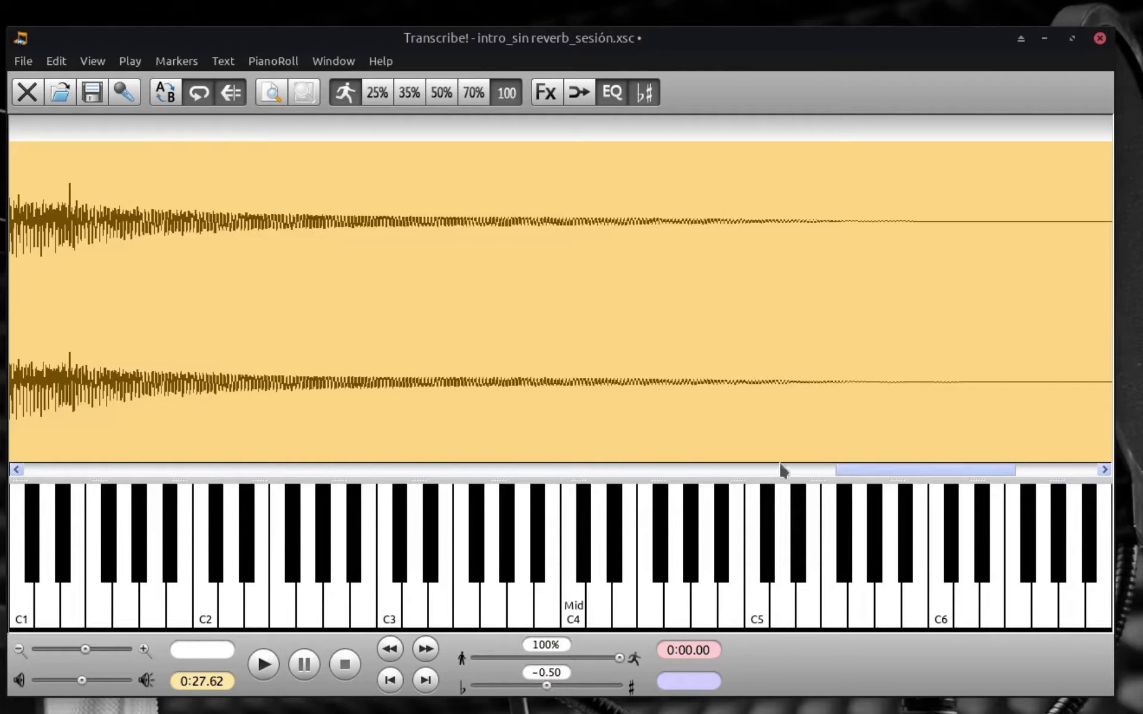
click(390, 680)
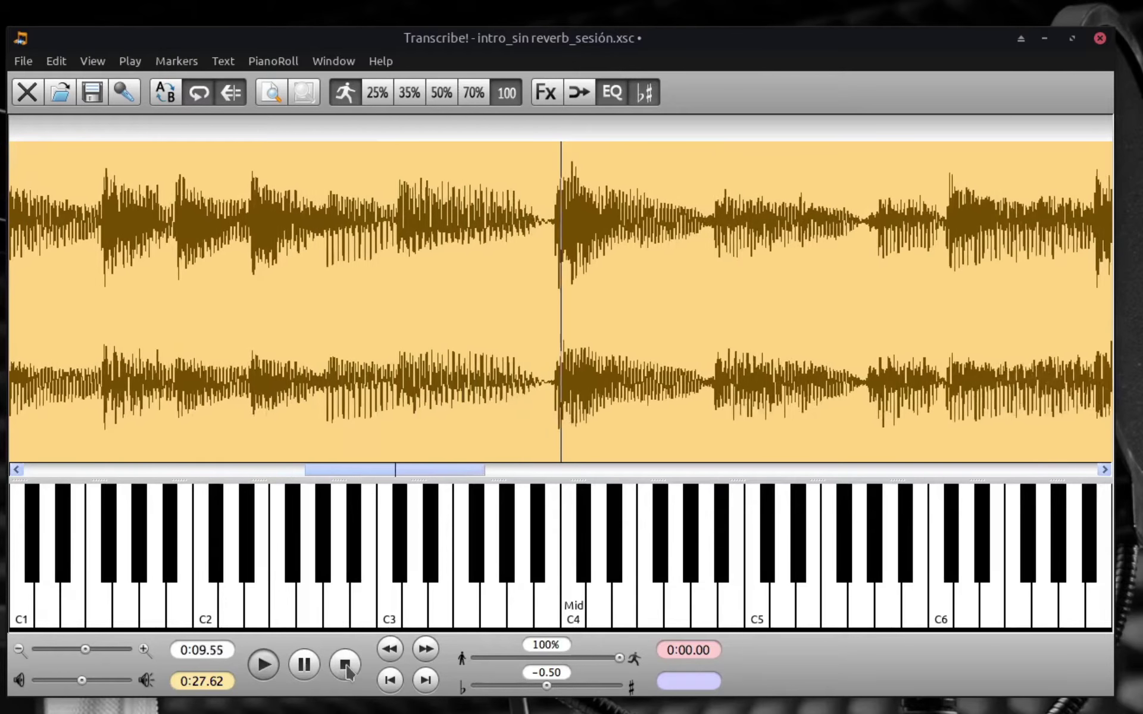
click(347, 671)
- Reset the Cents tuning to 0 in the audio effects and close the effects window
click(546, 92)
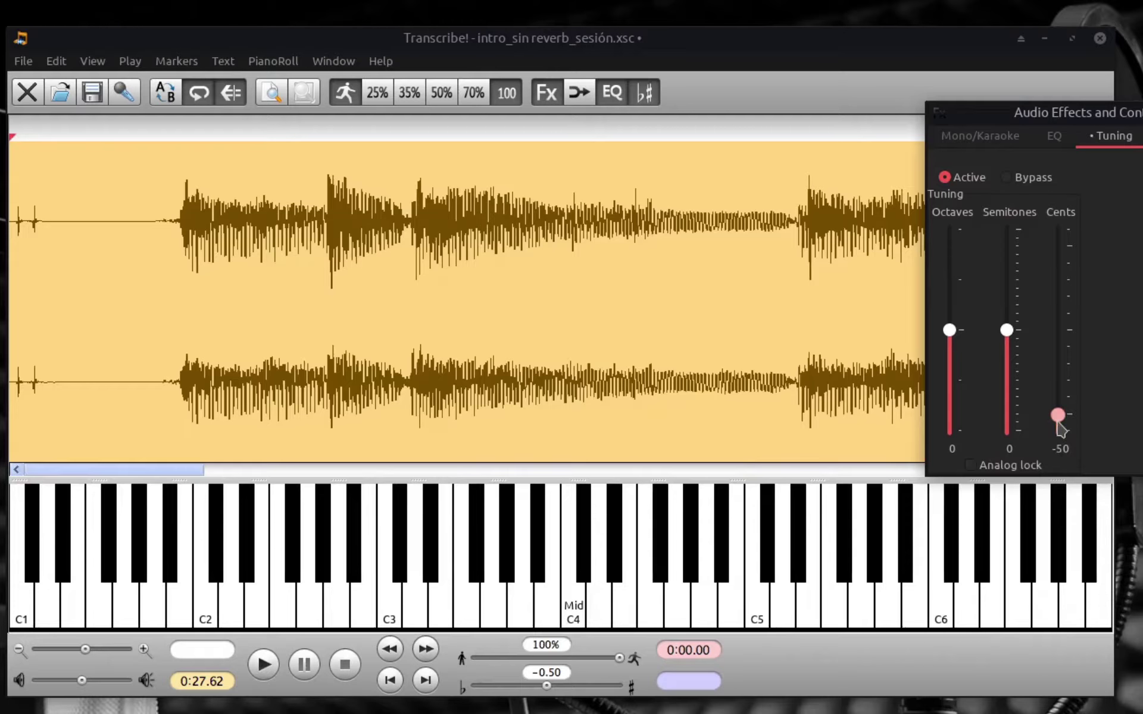
drag(1056, 422, 1058, 338)
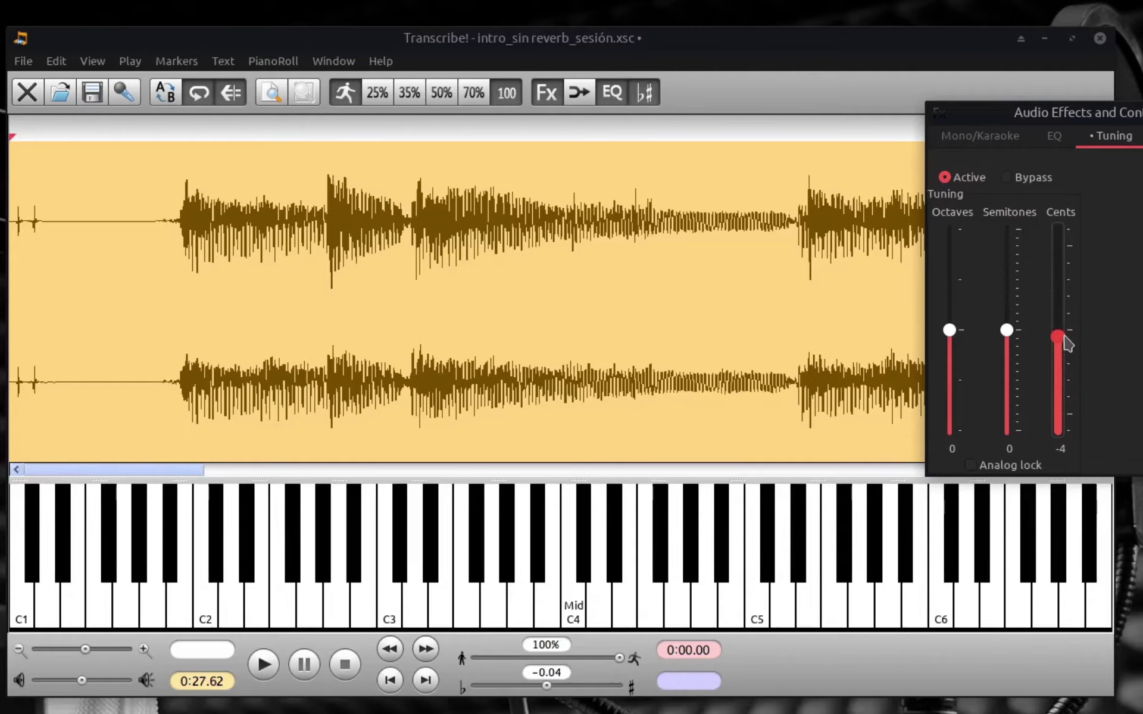
drag(1062, 338, 1062, 329)
key(Escape)
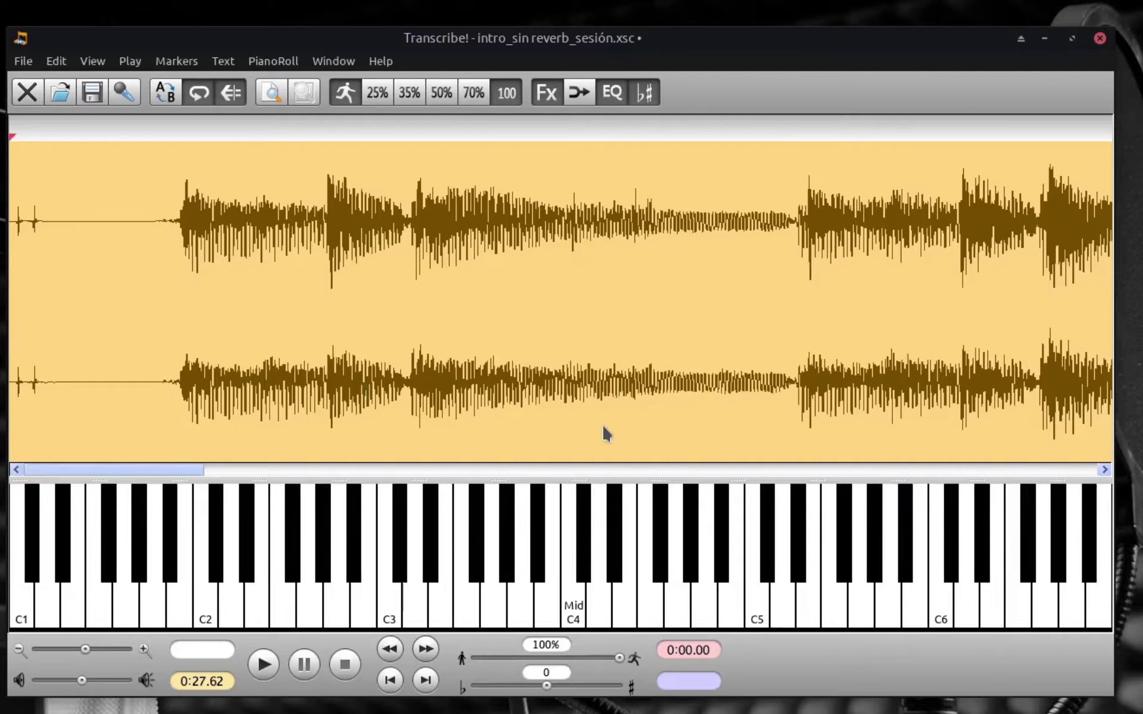
- Select the opening phrase from 0:00.68, about 2.64 s long, play it as a loop and pause
drag(157, 339, 797, 342)
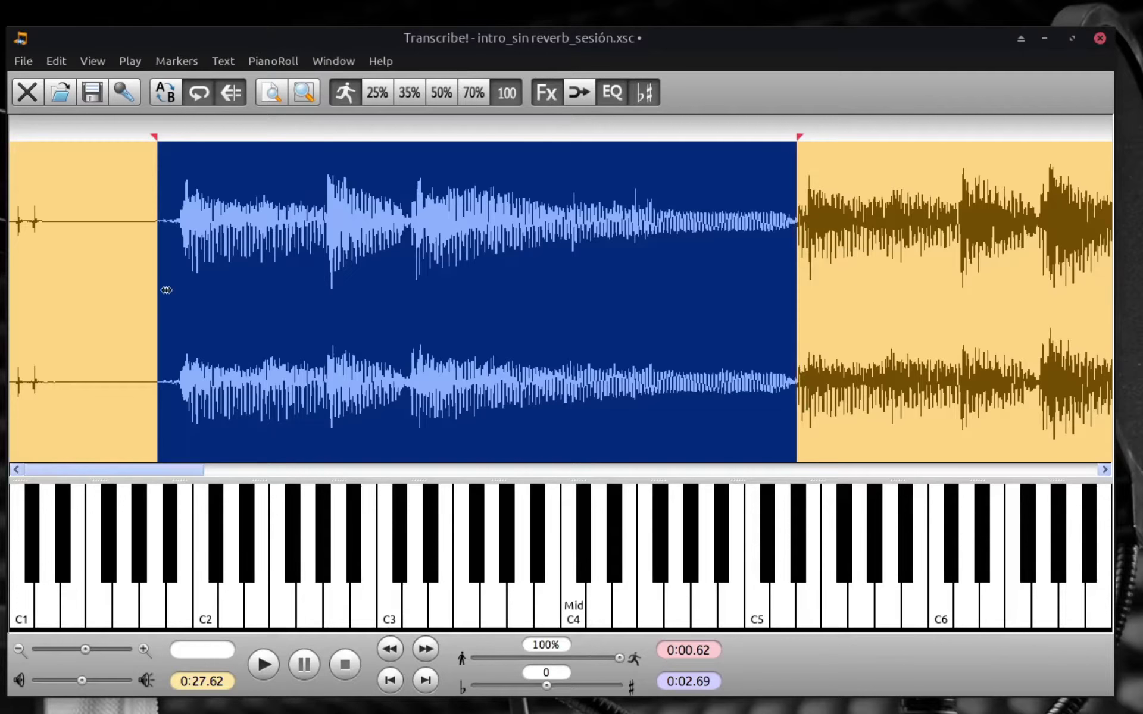
click(143, 319)
mouse_move(170, 308)
mouse_down()
mouse_move(404, 334)
mouse_move(808, 331)
mouse_move(799, 336)
mouse_up()
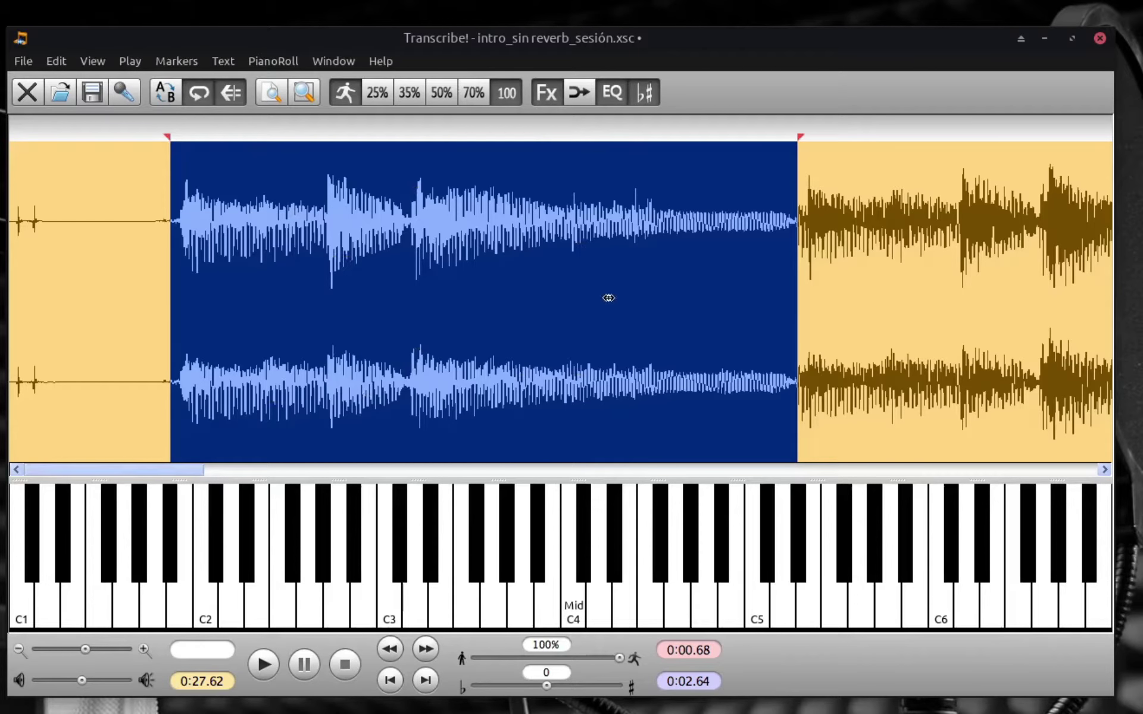
key(space)
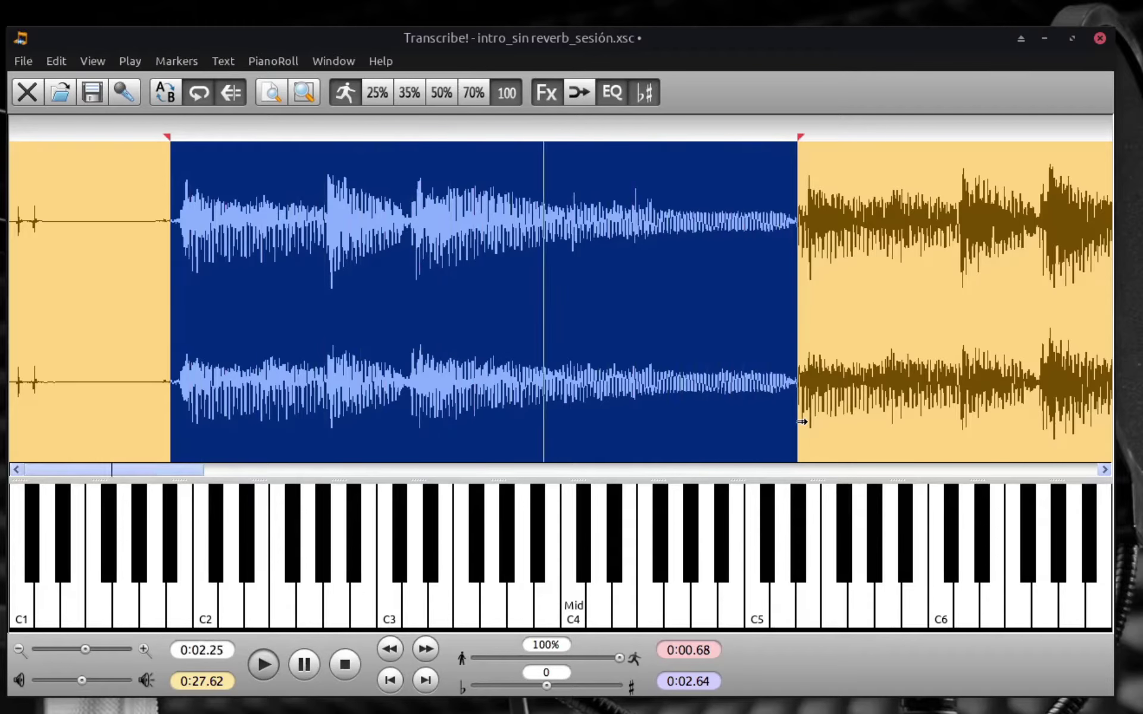
key(space)
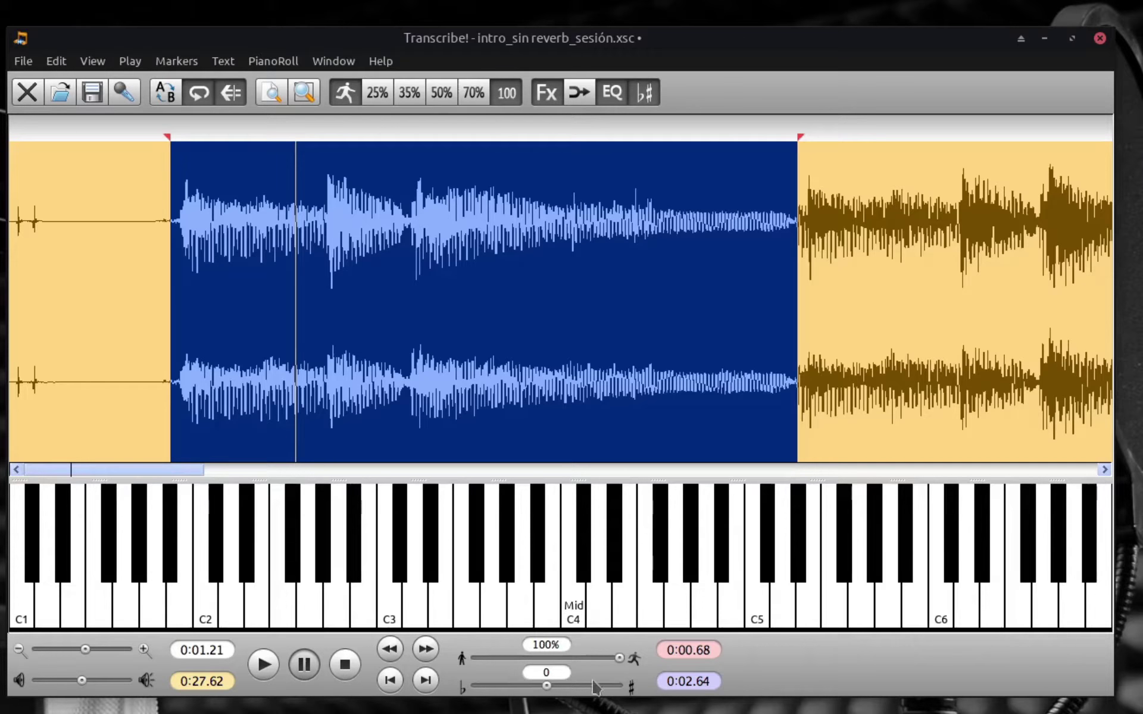
- Set the playback speed to 86%
drag(619, 664, 593, 667)
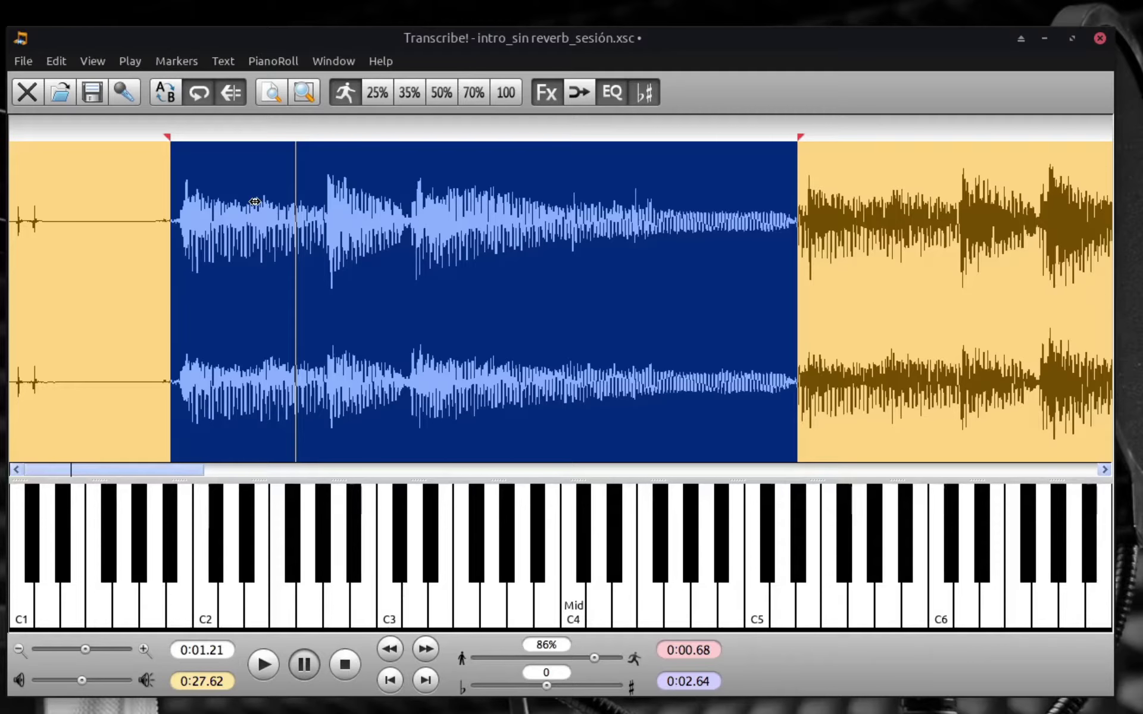
click(176, 63)
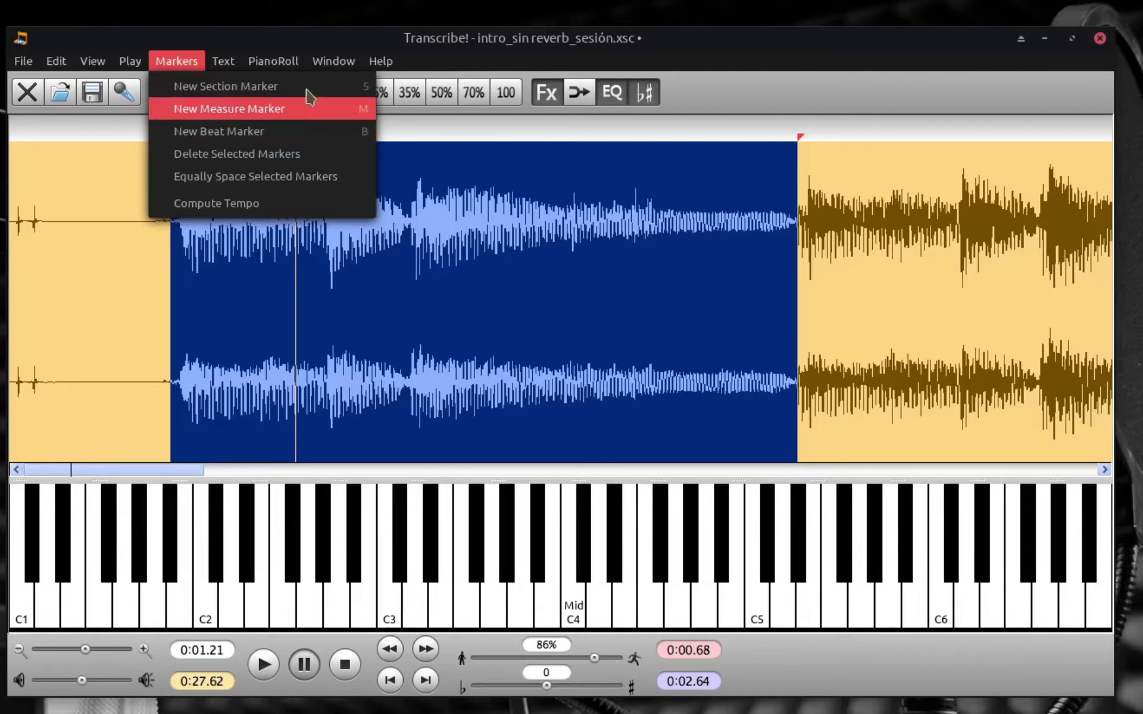
click(220, 47)
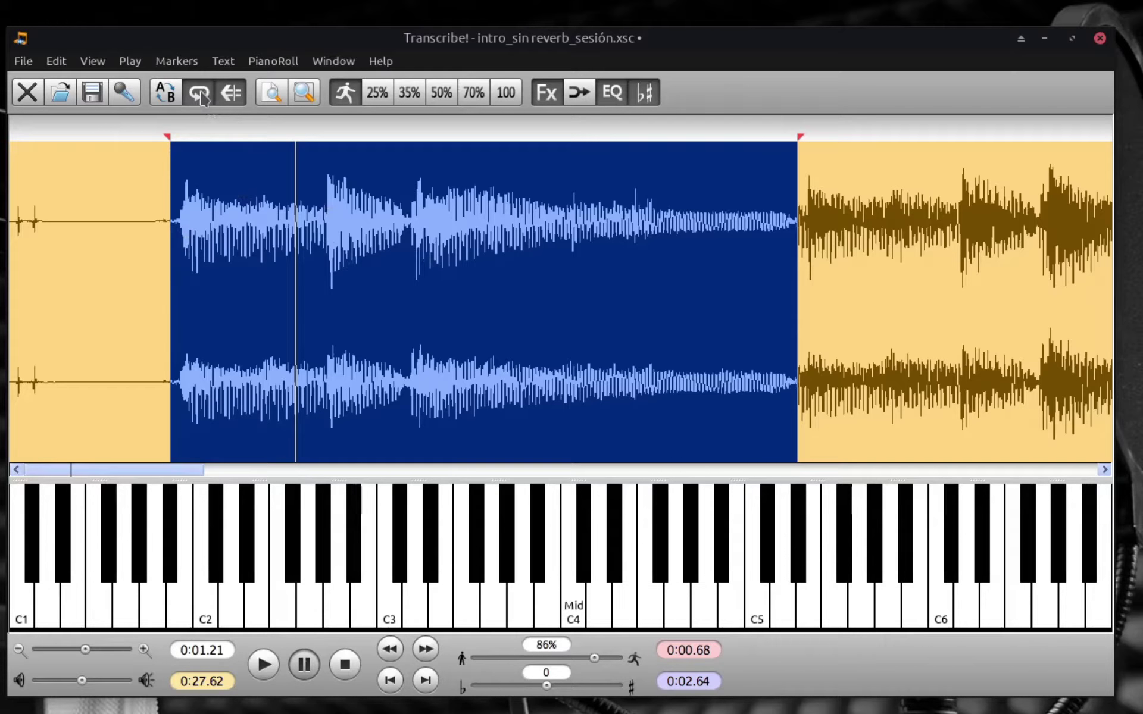
- Clear the phrase selection and play the whole recording from its start
click(154, 294)
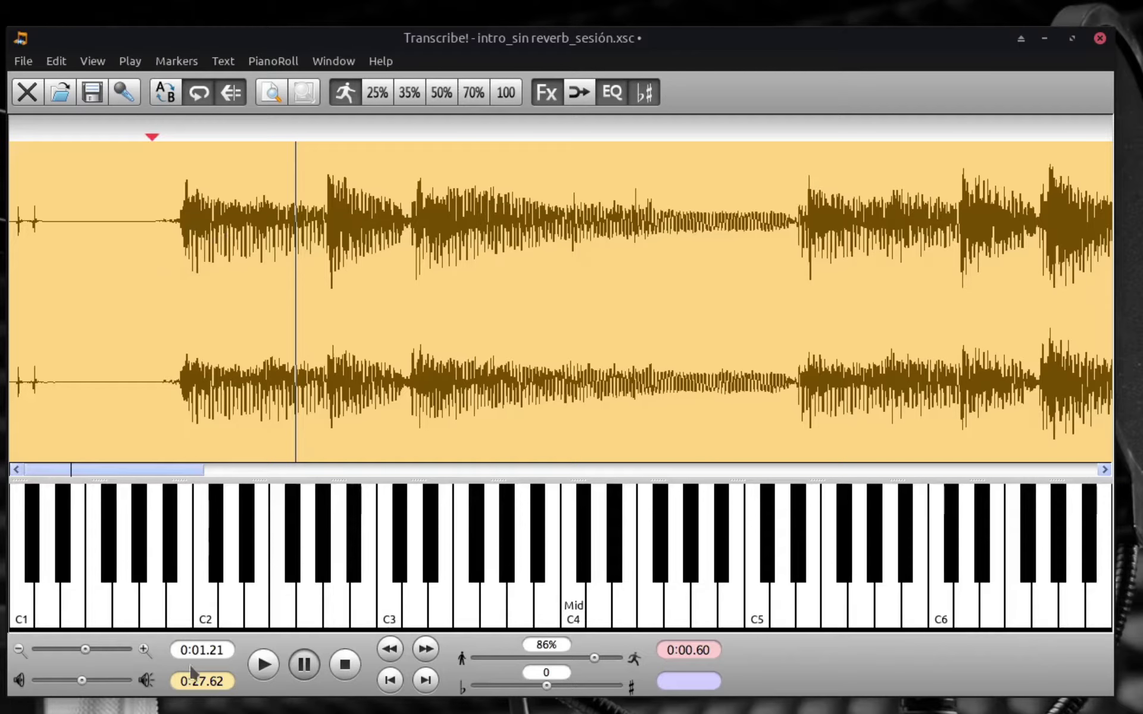
click(389, 681)
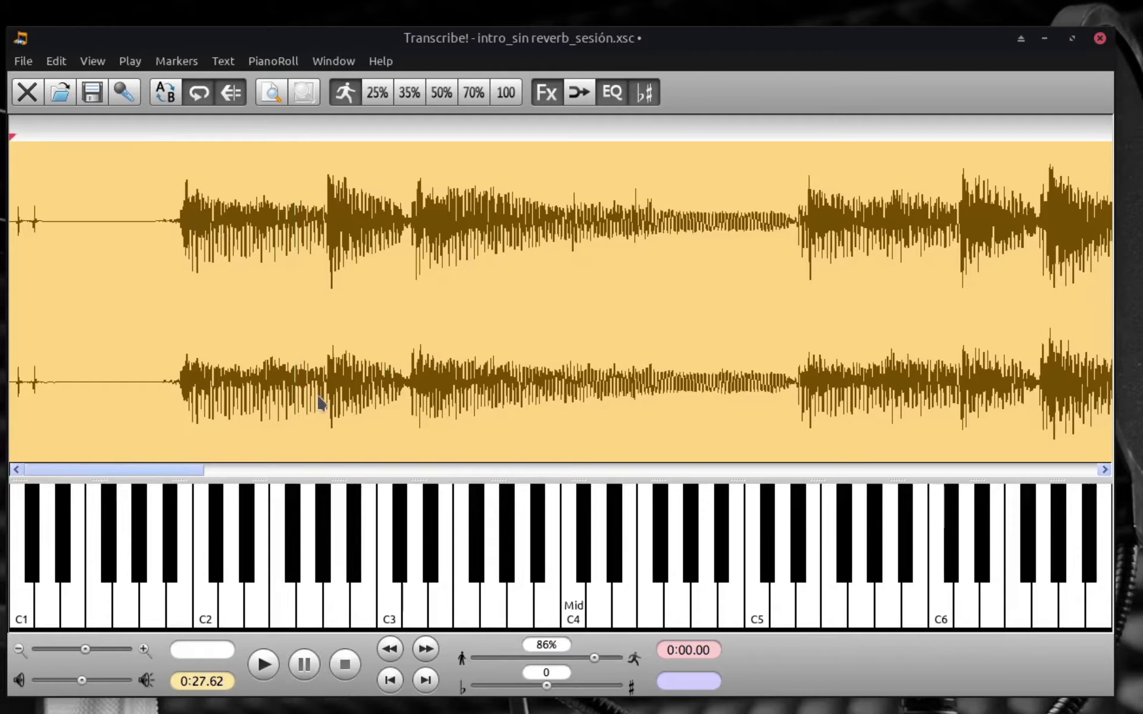
key(space)
key(s)
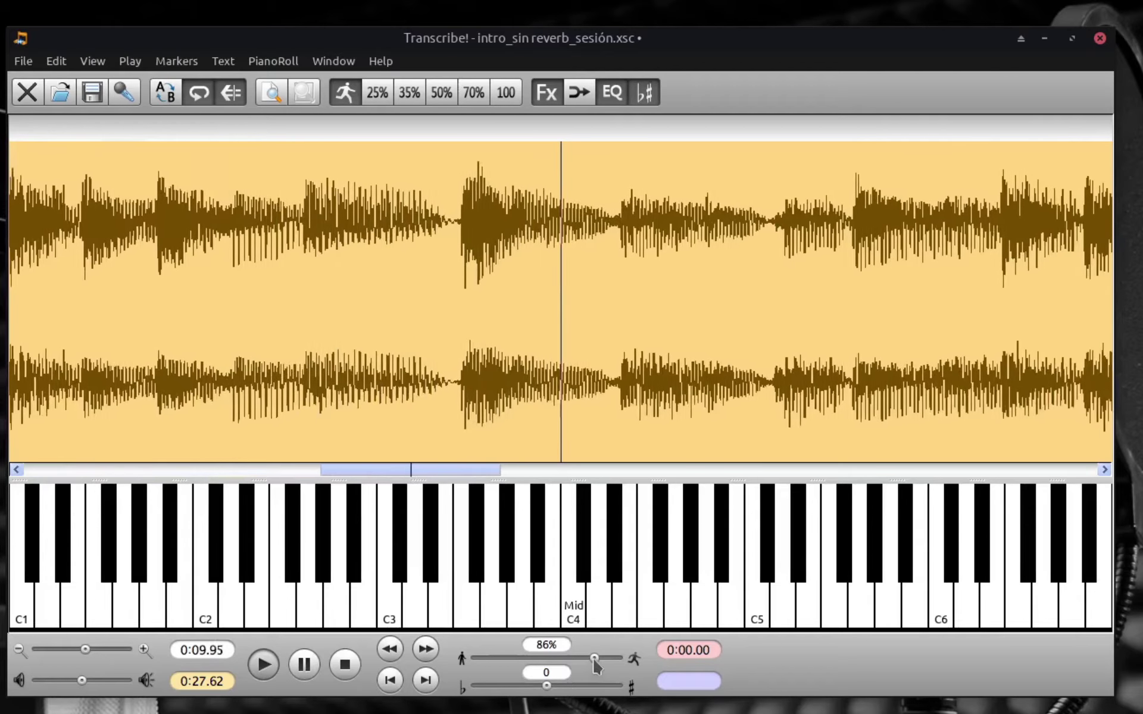
- Place a section marker at the start of the second section during playback and set the playback speed to 100%
key(s)
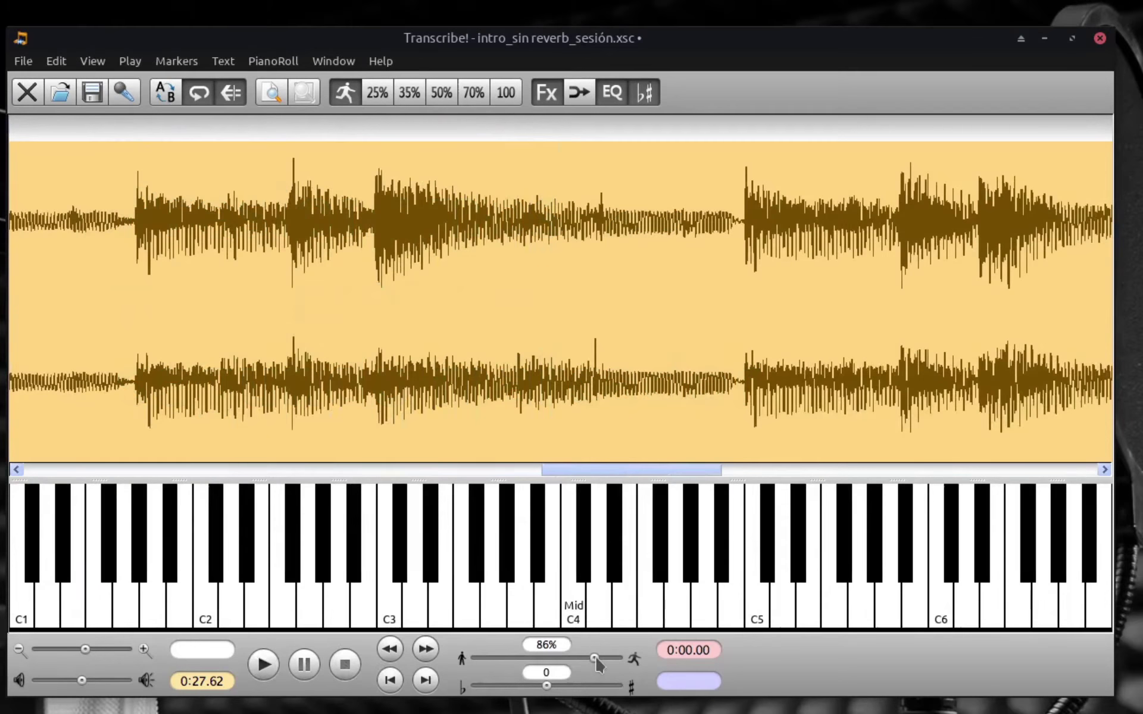
drag(595, 657, 696, 662)
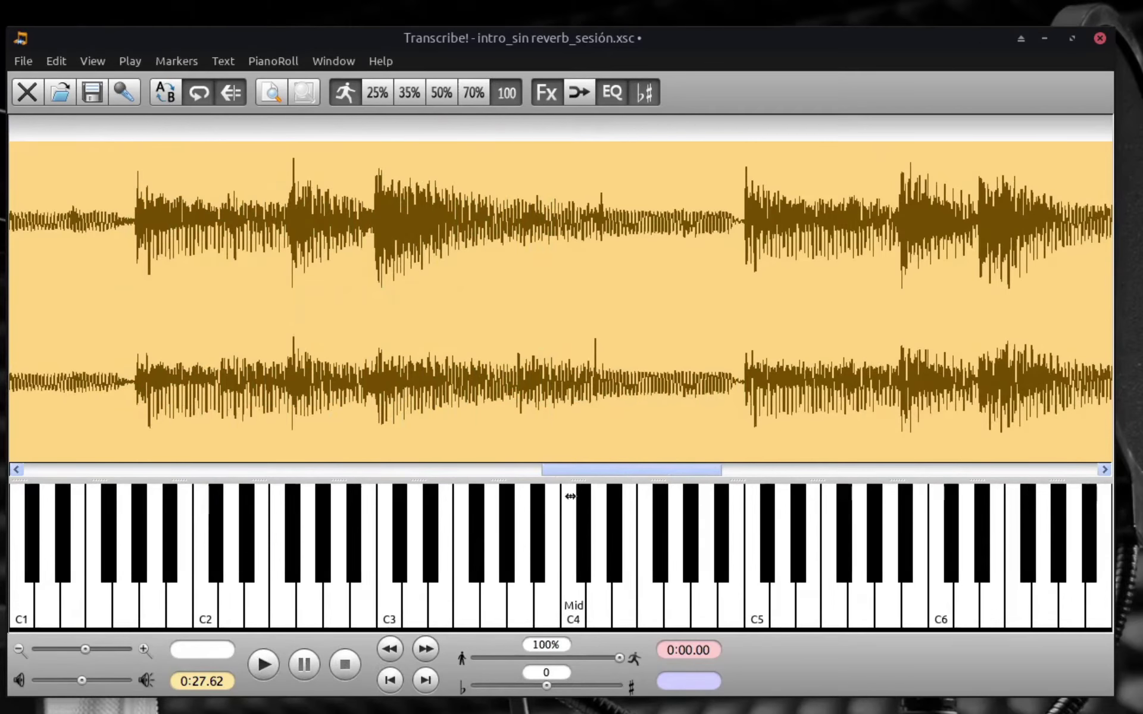
- Play the recording from 0:10.36, just before section marker B, and pause it
mouse_move(636, 476)
mouse_down()
mouse_move(454, 485)
mouse_move(424, 450)
mouse_up()
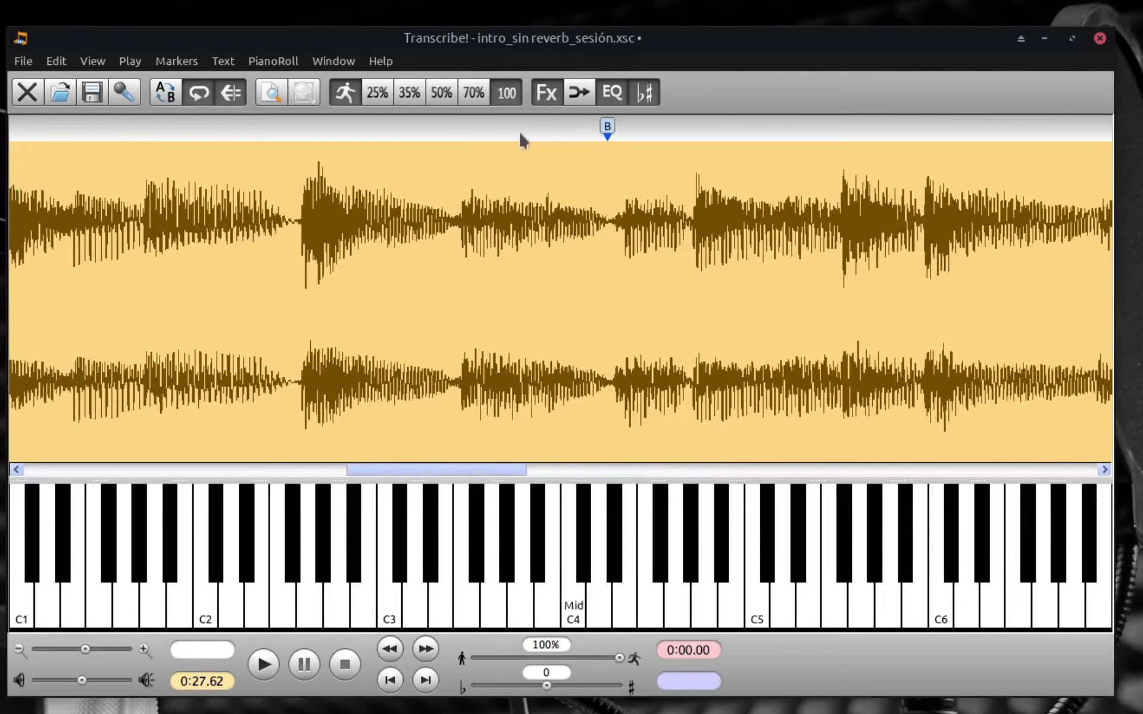
click(498, 284)
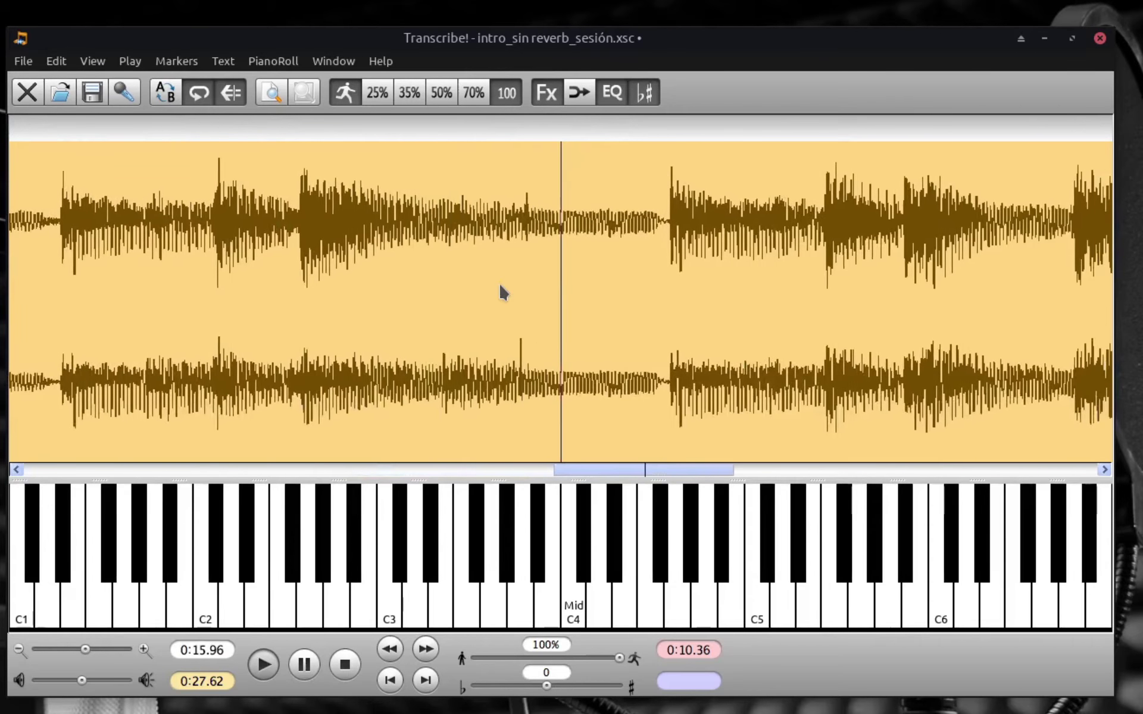
key(space)
- Play the recording from 0:00.36, placing a measure marker at the start of each measure in both sections, and stop playback
scroll(113, 432, up, 10)
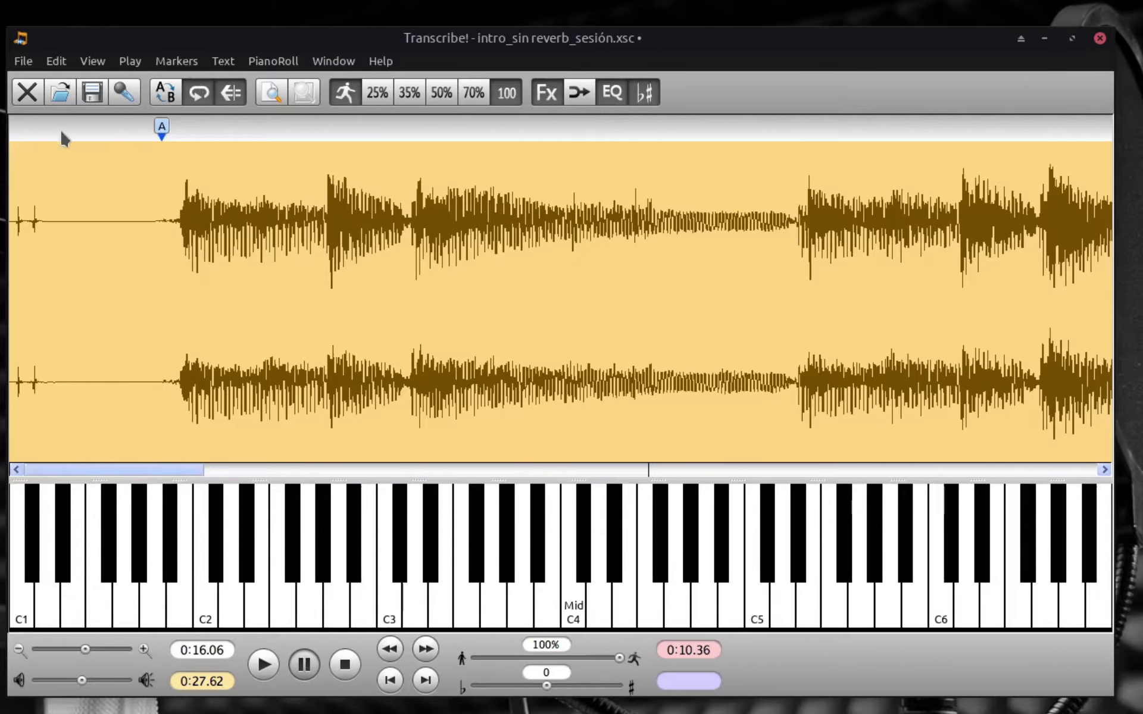
key(Left)
key(space)
key(m)
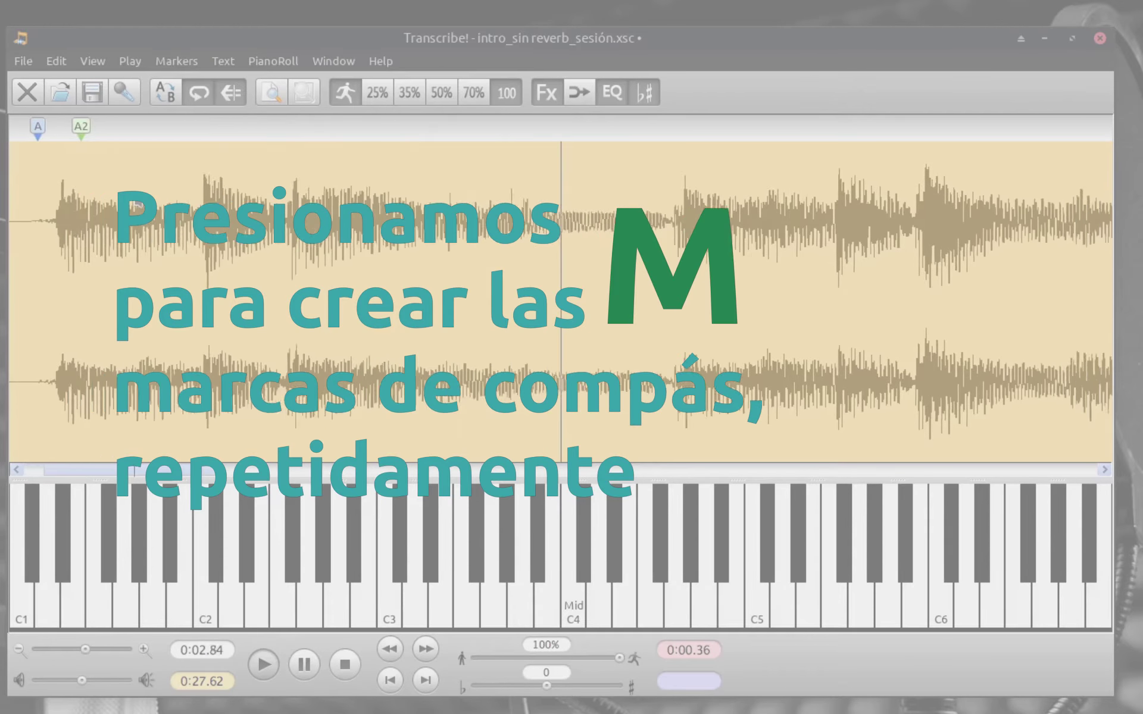
key(m)
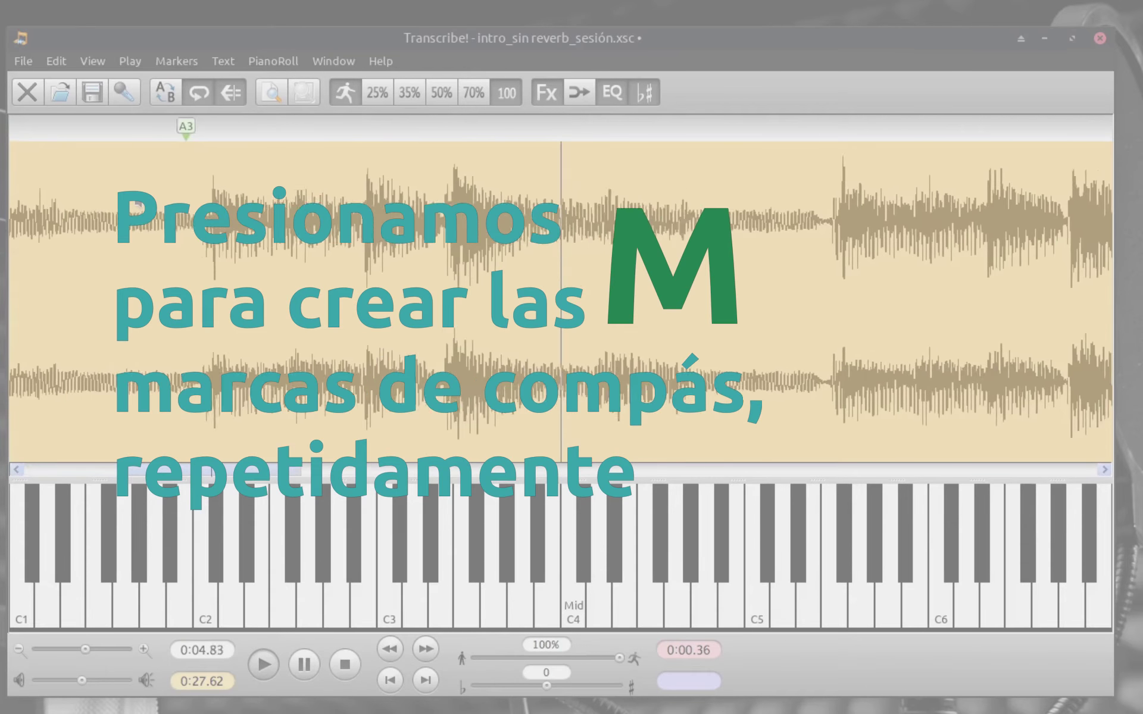
key(m)
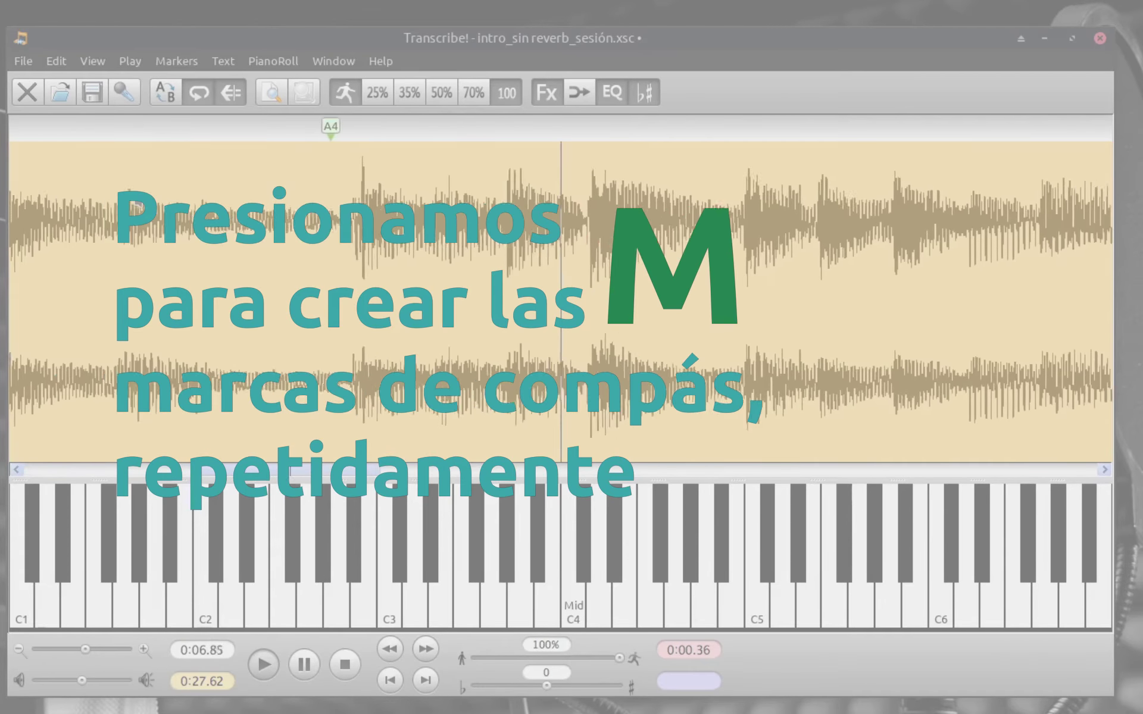
key(m)
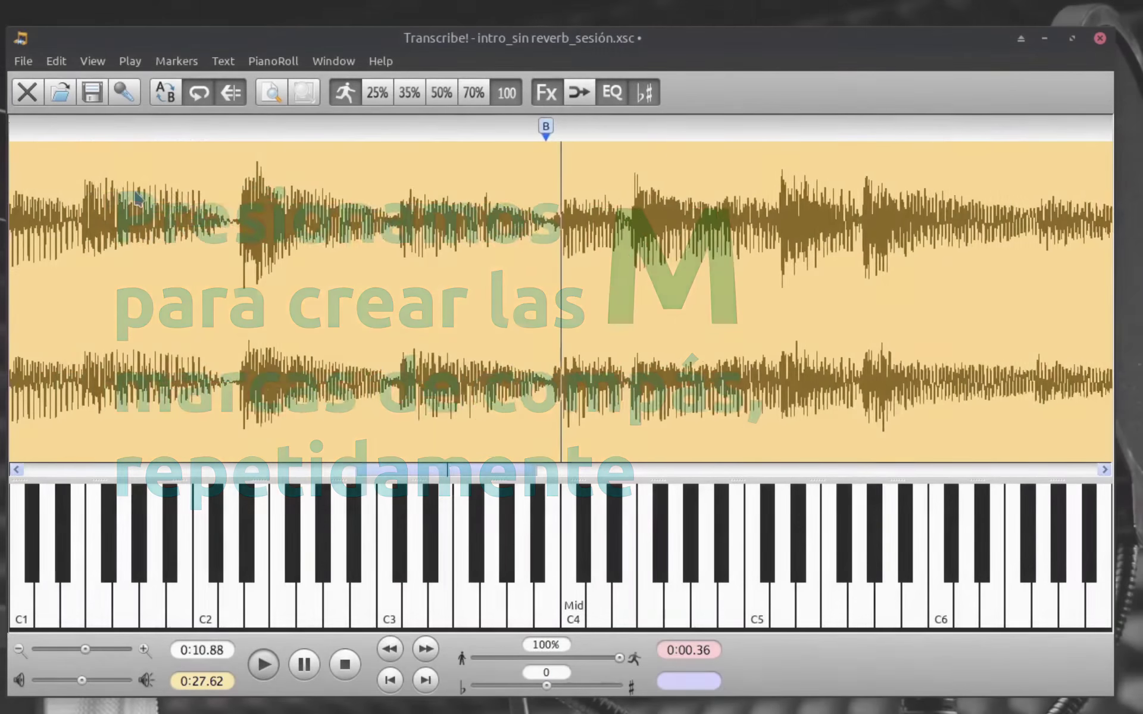
key(m)
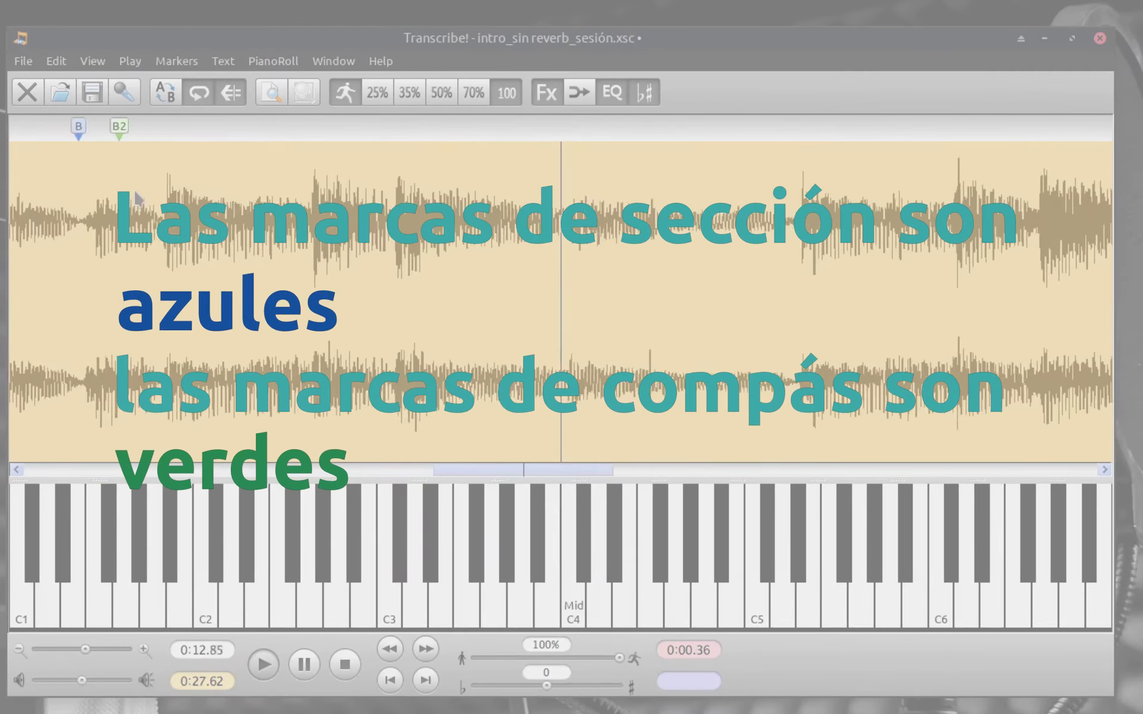
key(m)
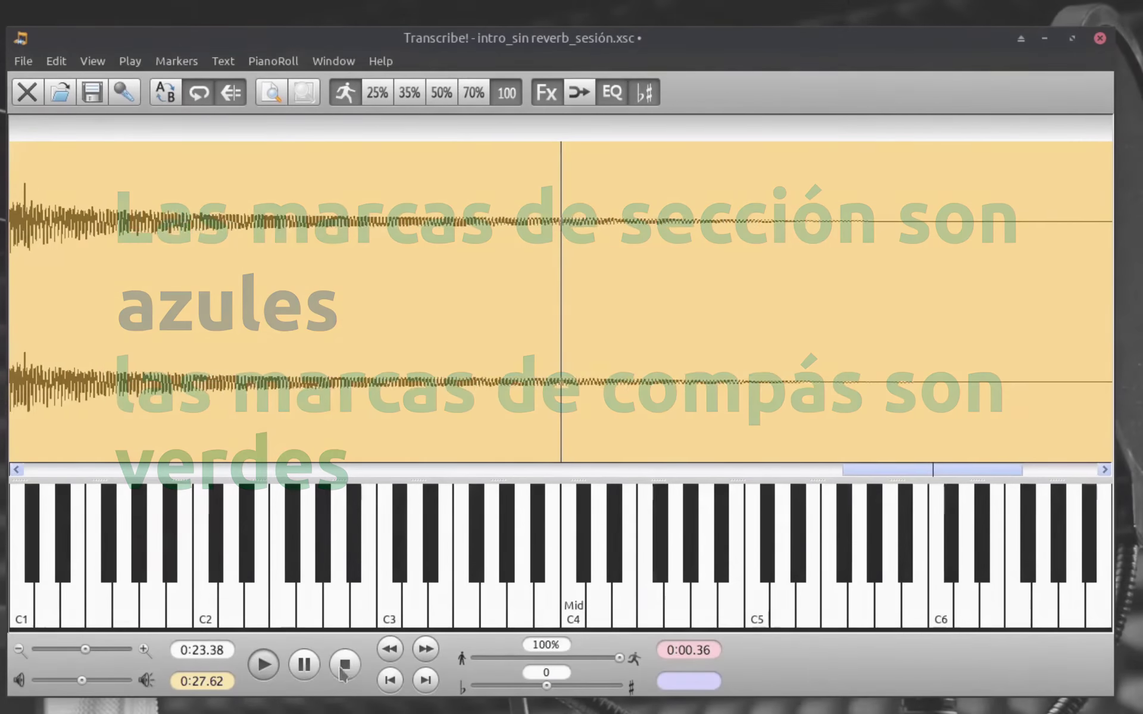
click(351, 660)
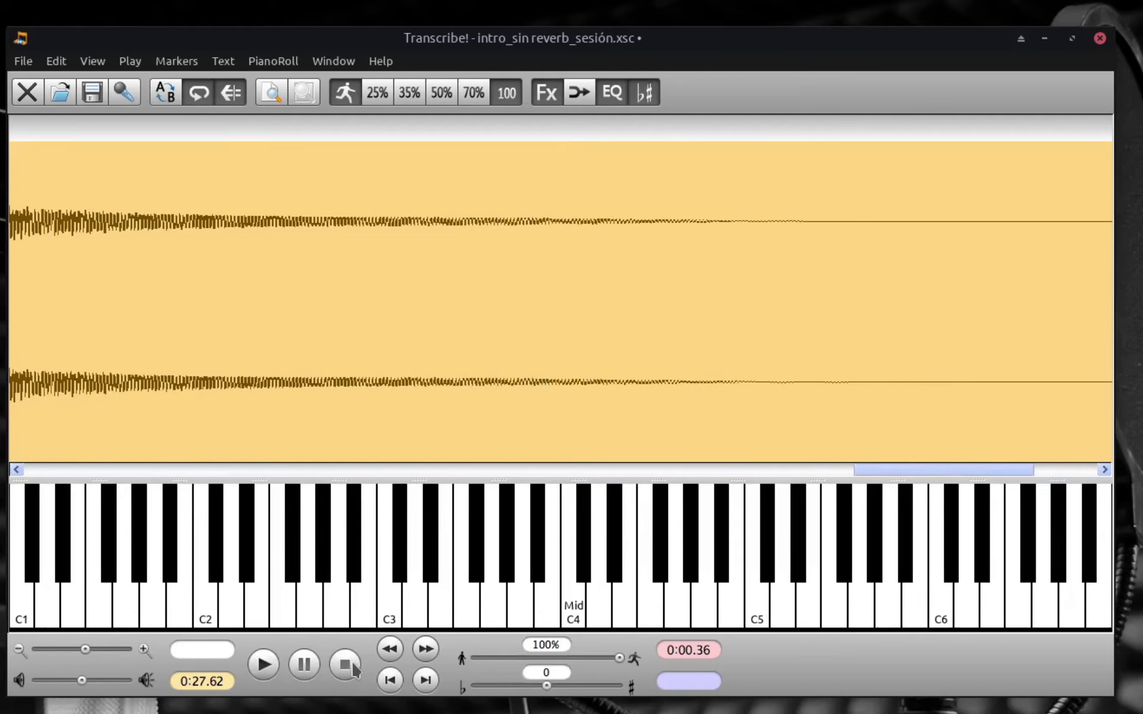
- Play the recording from 0:00.00, placing a beat marker on every beat, and stop playback after the last chord
drag(954, 474, 122, 574)
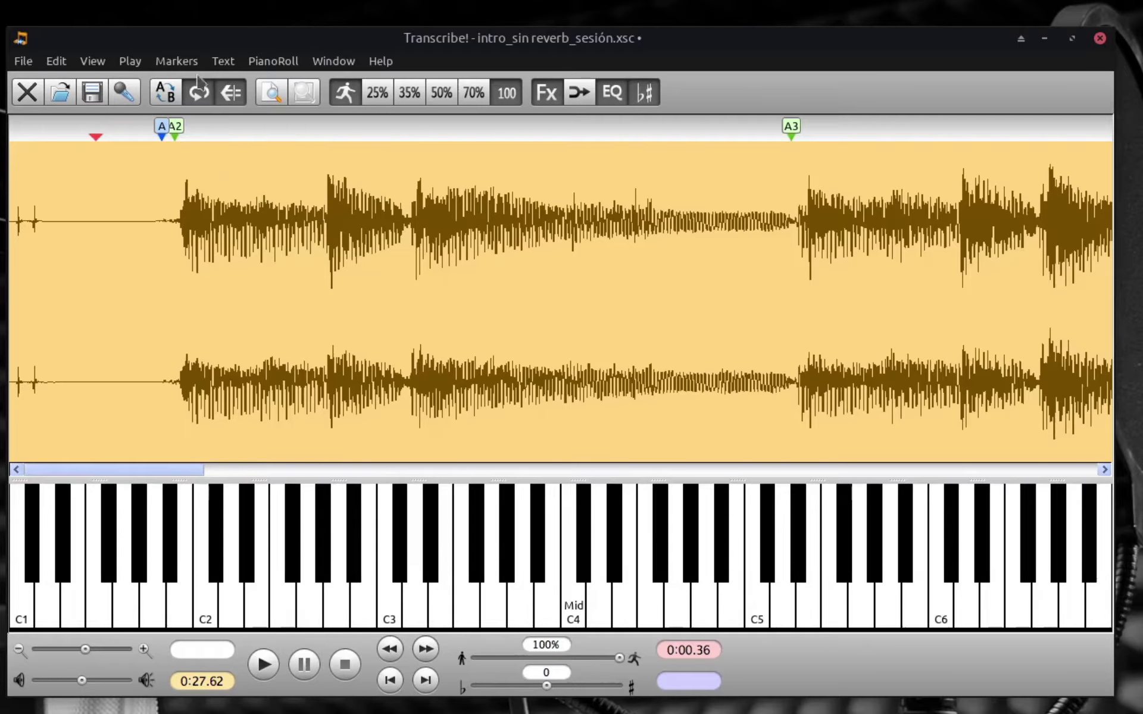
click(177, 61)
click(249, 170)
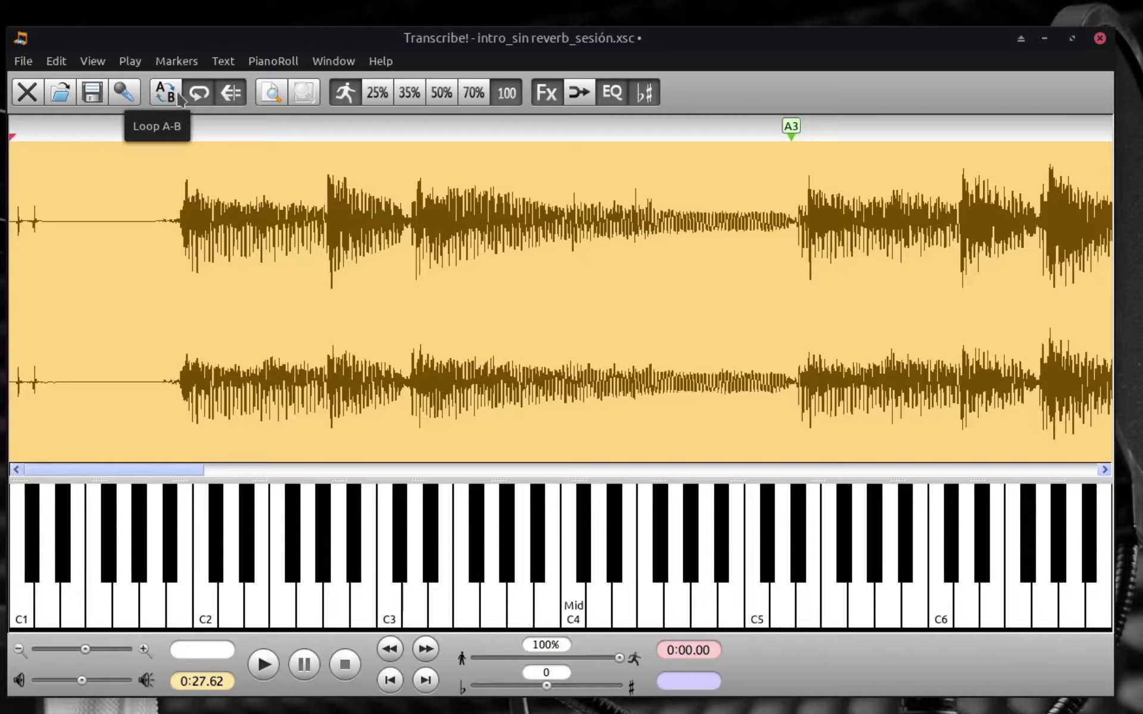
click(263, 665)
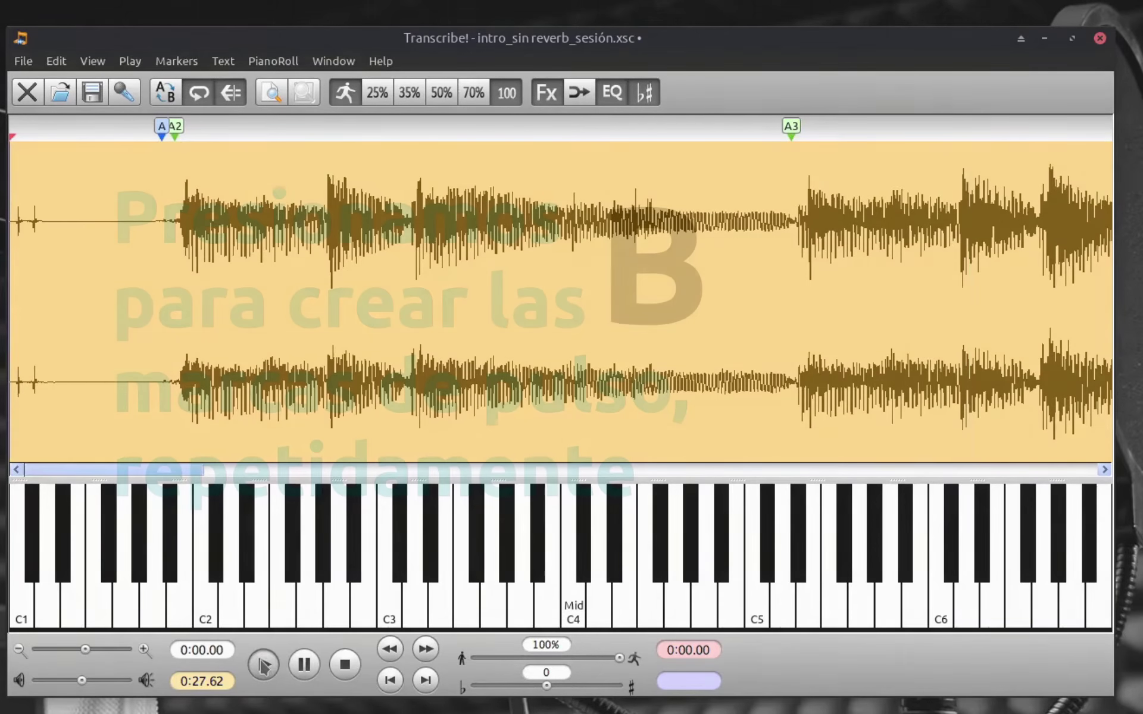
key(b)
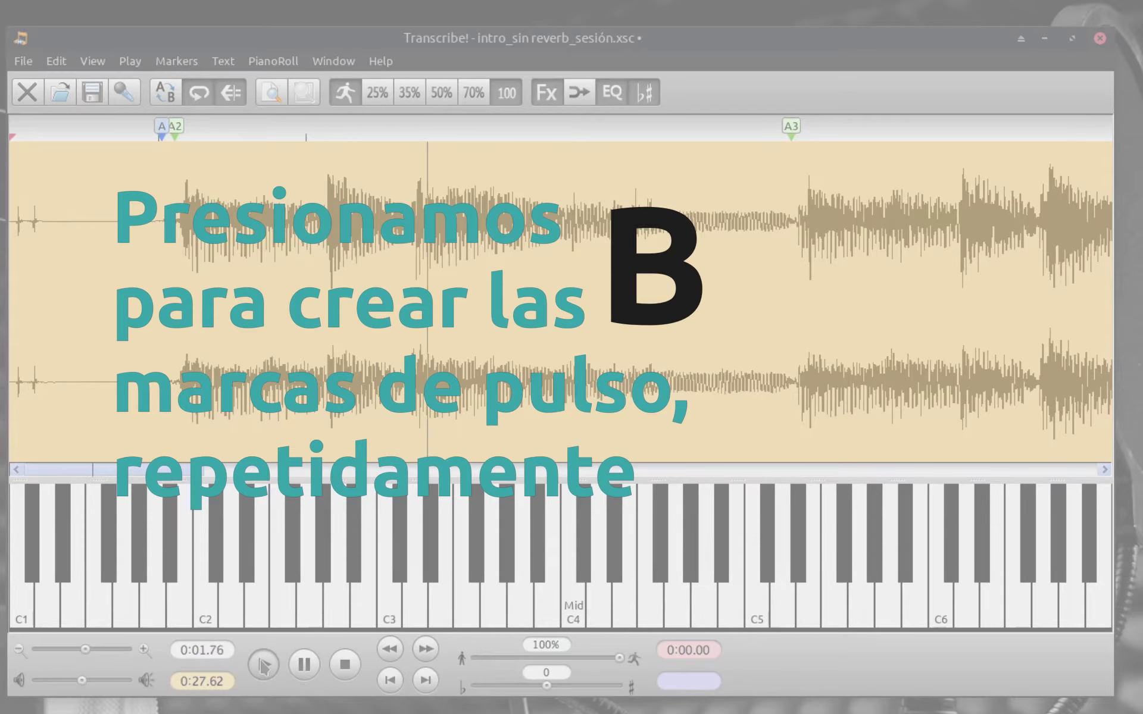
key(b)
key(b)
key(b)
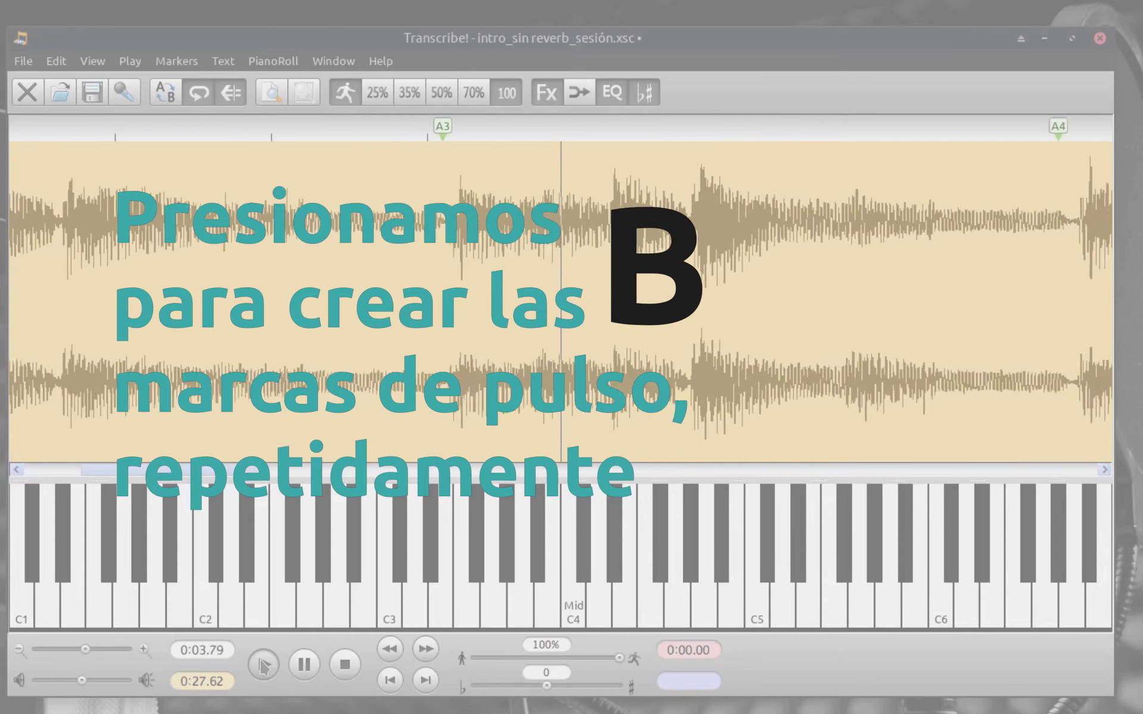
key(b)
key(b)
key(b)
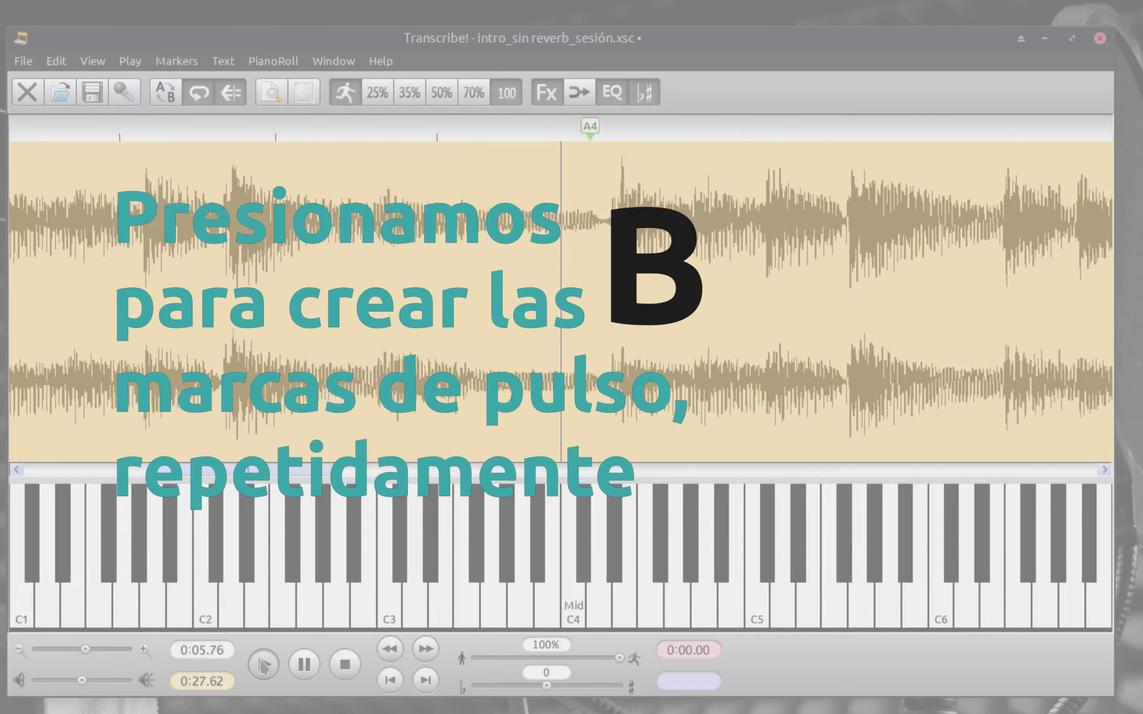
key(b)
key(b)
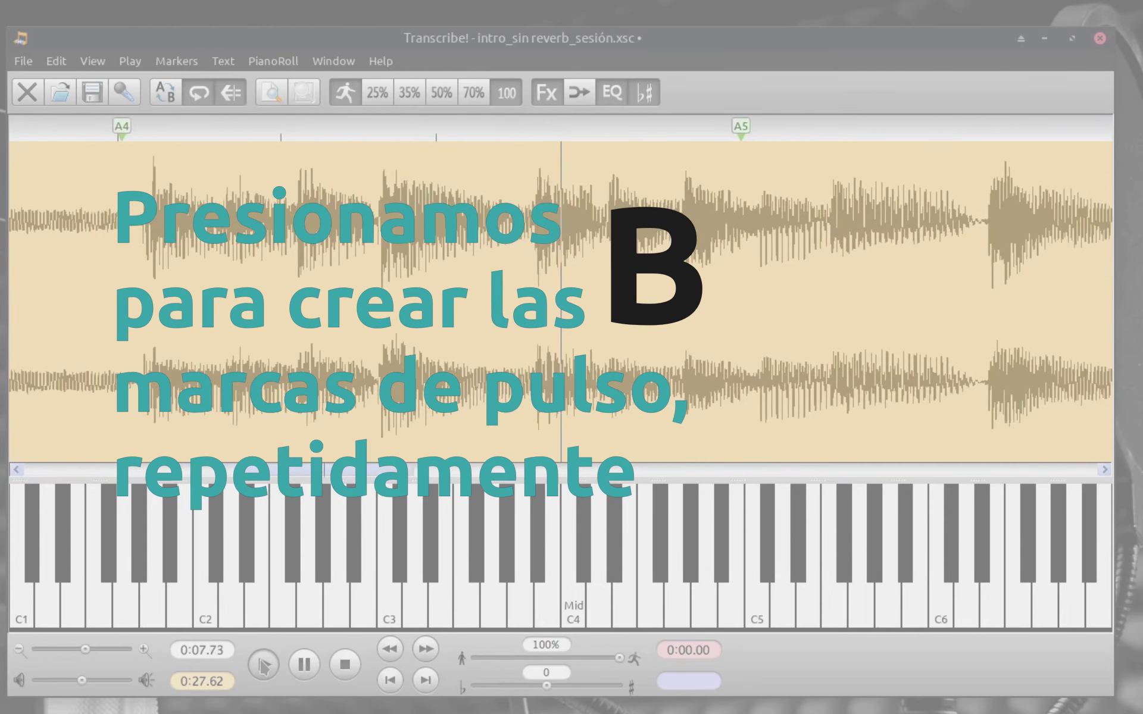
key(b)
key(b)
key(b)
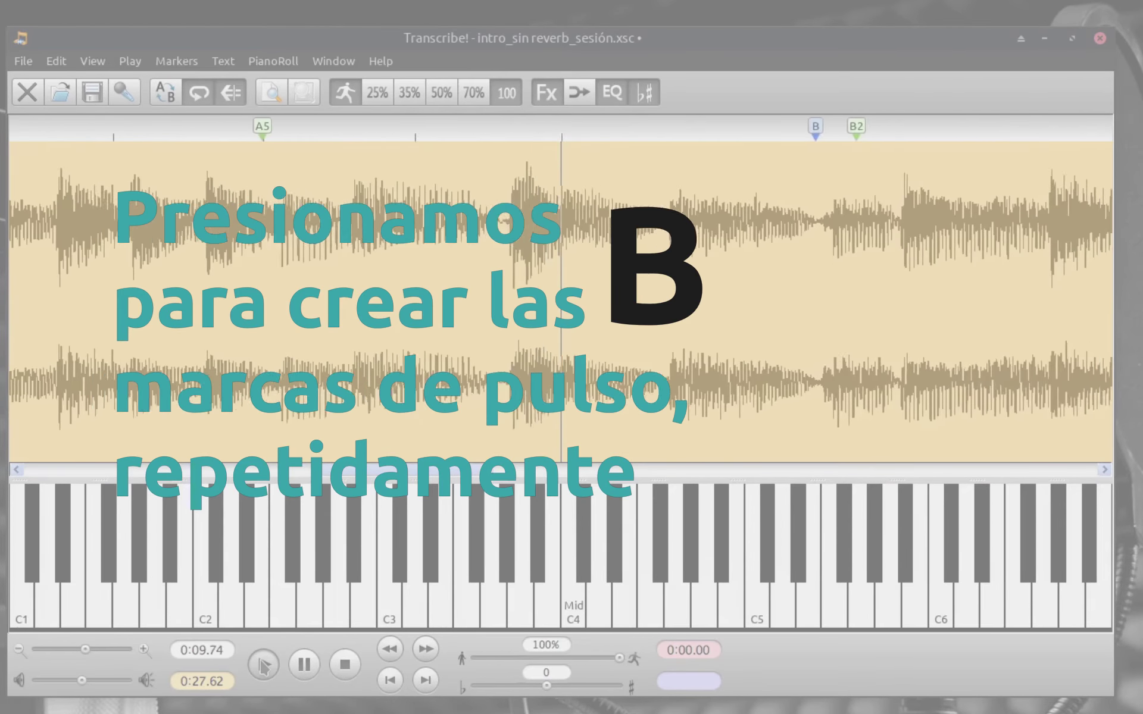
key(b)
key(b)
key(b)
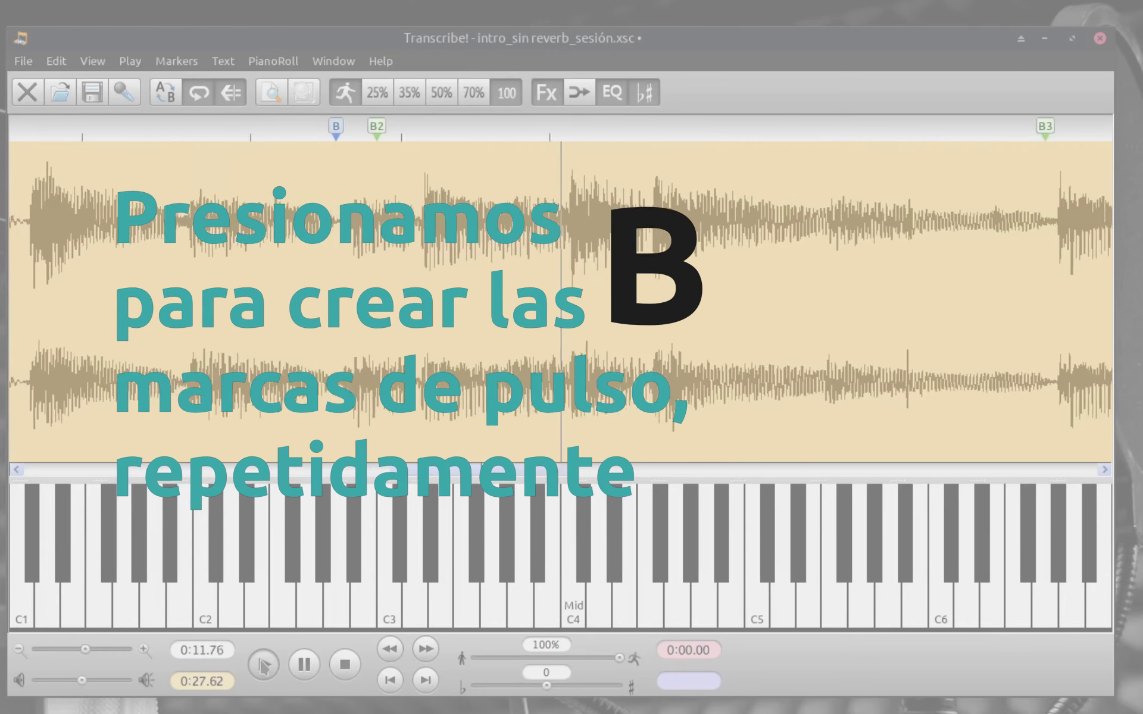
key(b)
key(b)
key(b)
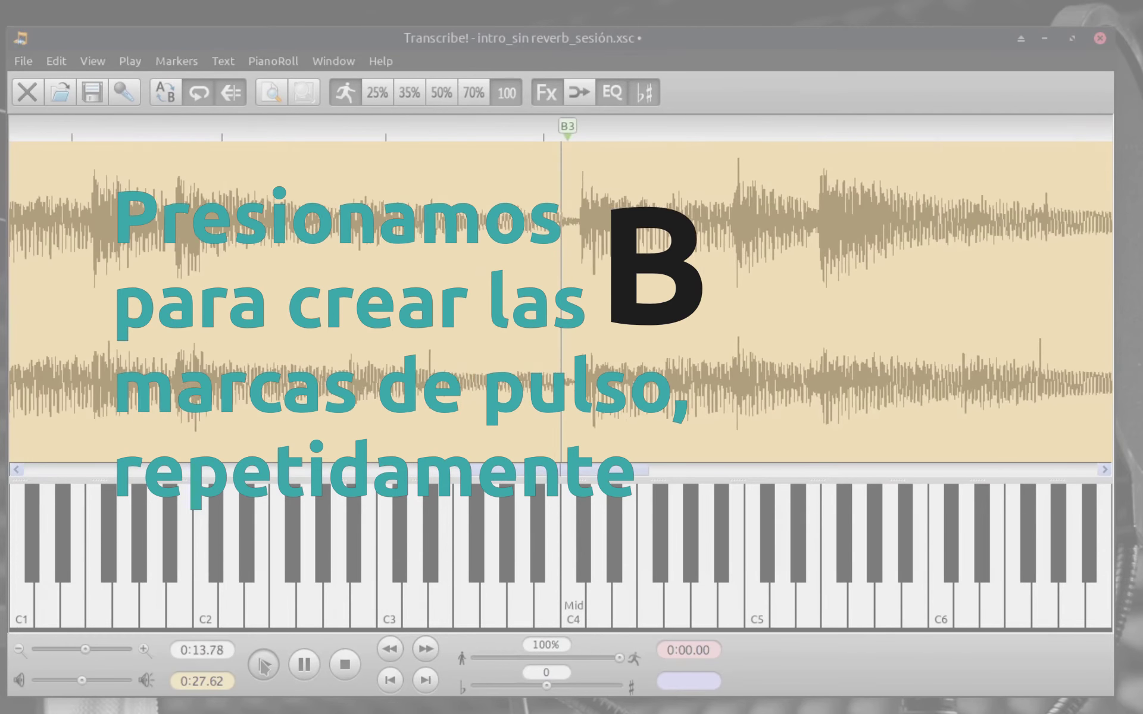
key(b)
key(b)
key(b)
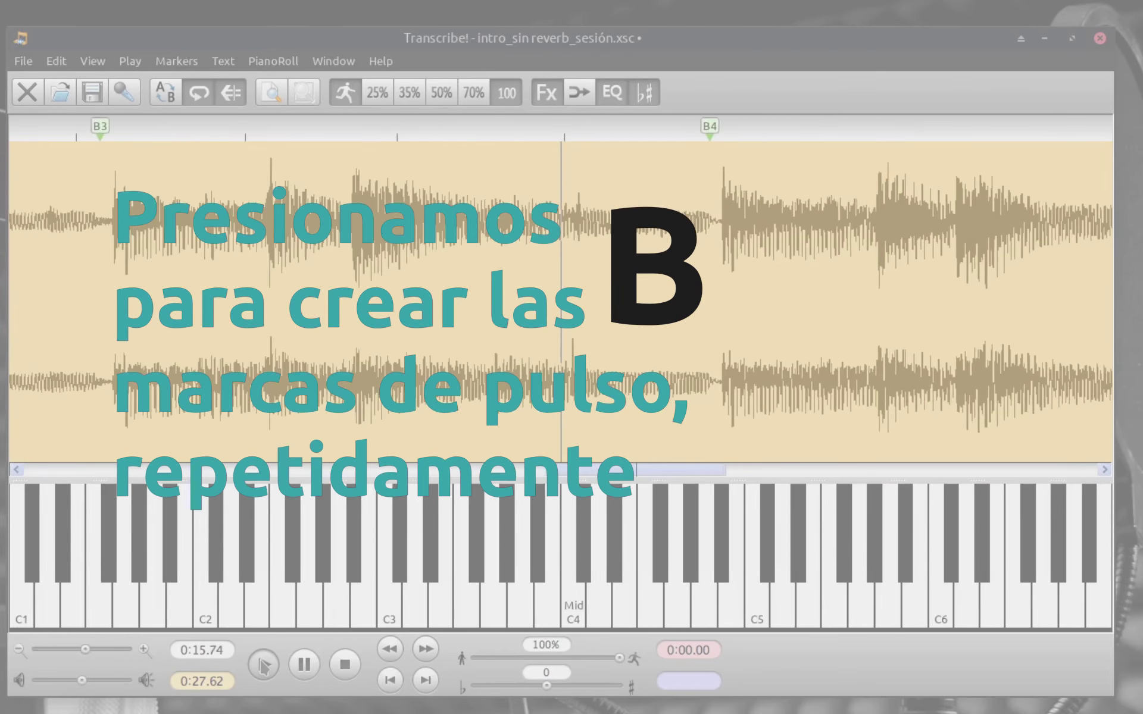
key(b)
key(b)
key(b)
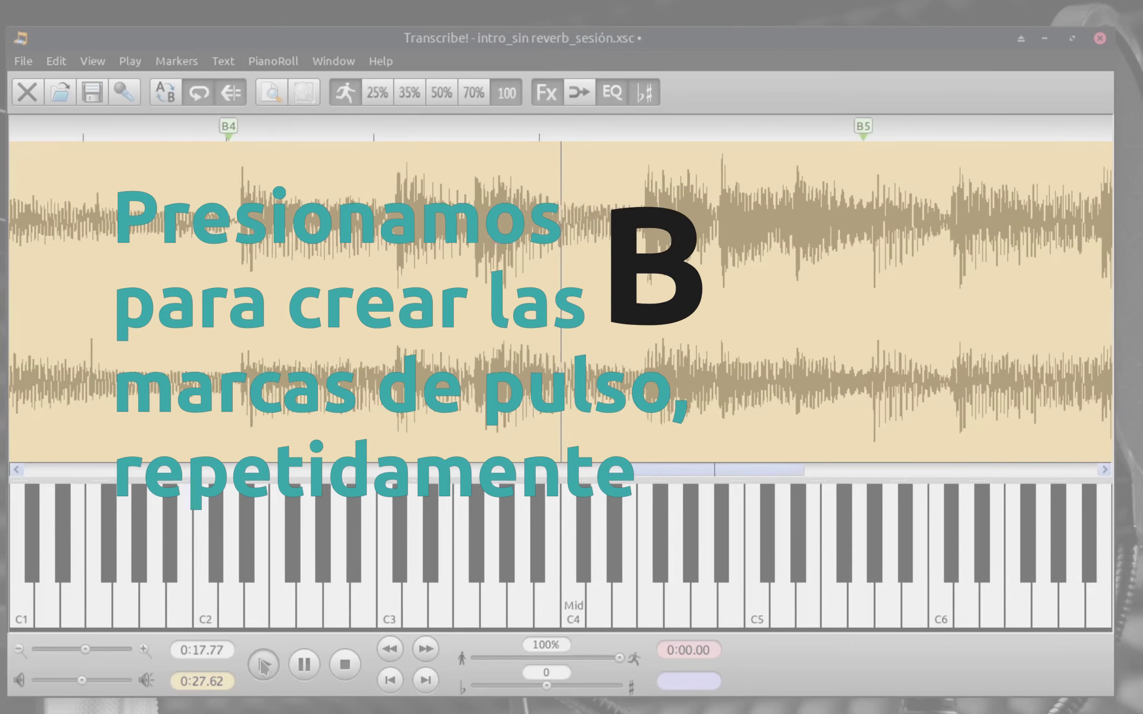
key(b)
key(b)
key(b)
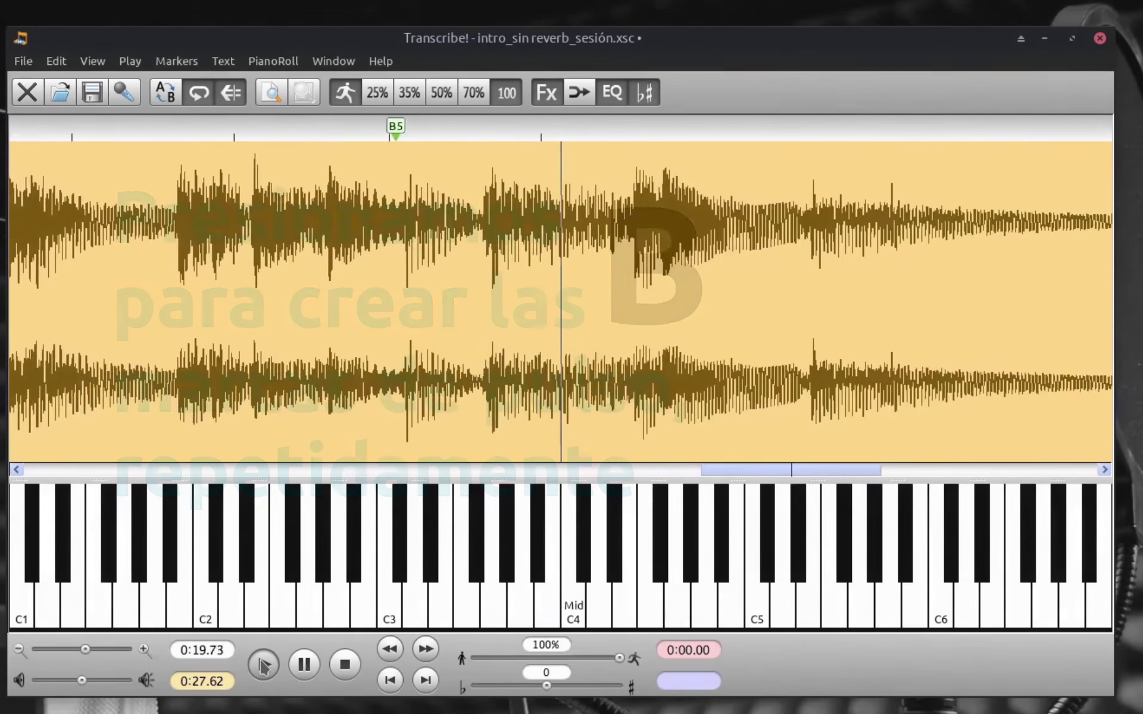
key(b)
key(b)
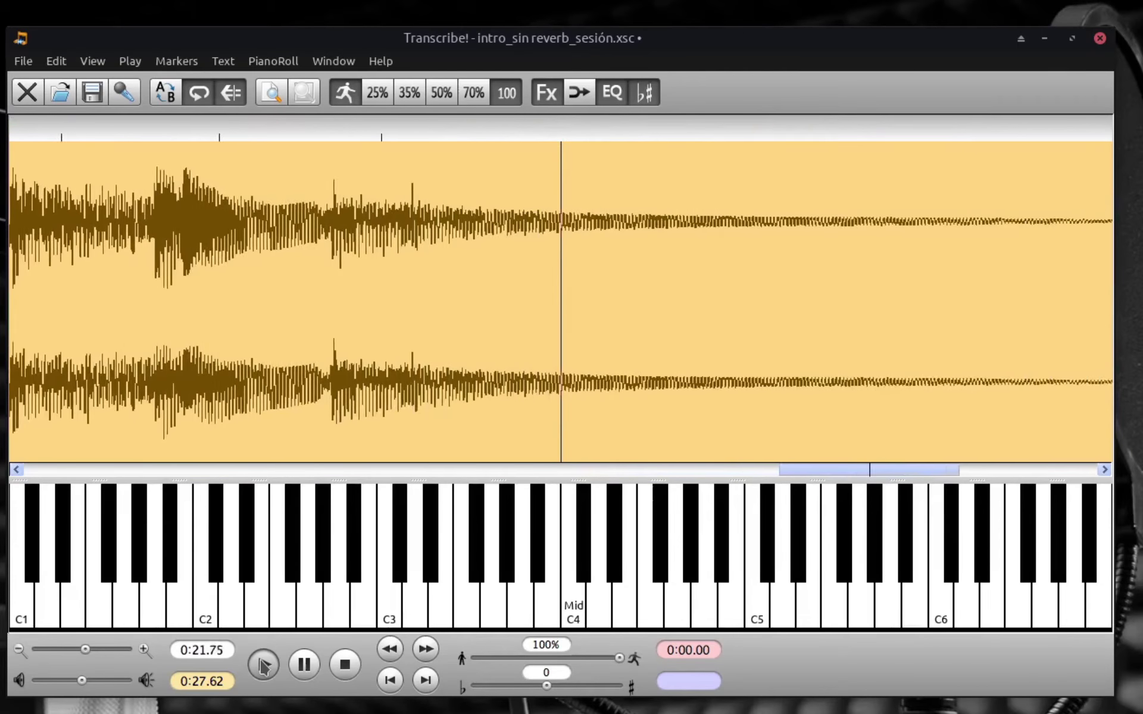
click(344, 664)
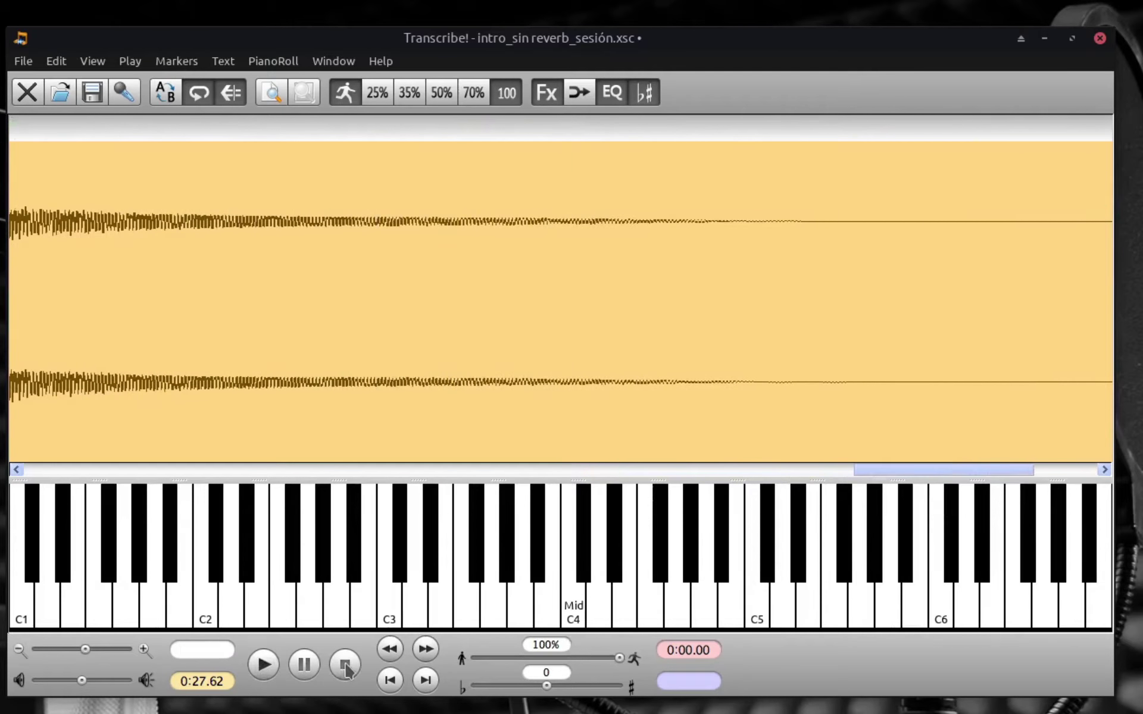
- Shift the opening section and measure markers closer to the first note, and the following beat marker onto the second note attack
drag(879, 474, 37, 475)
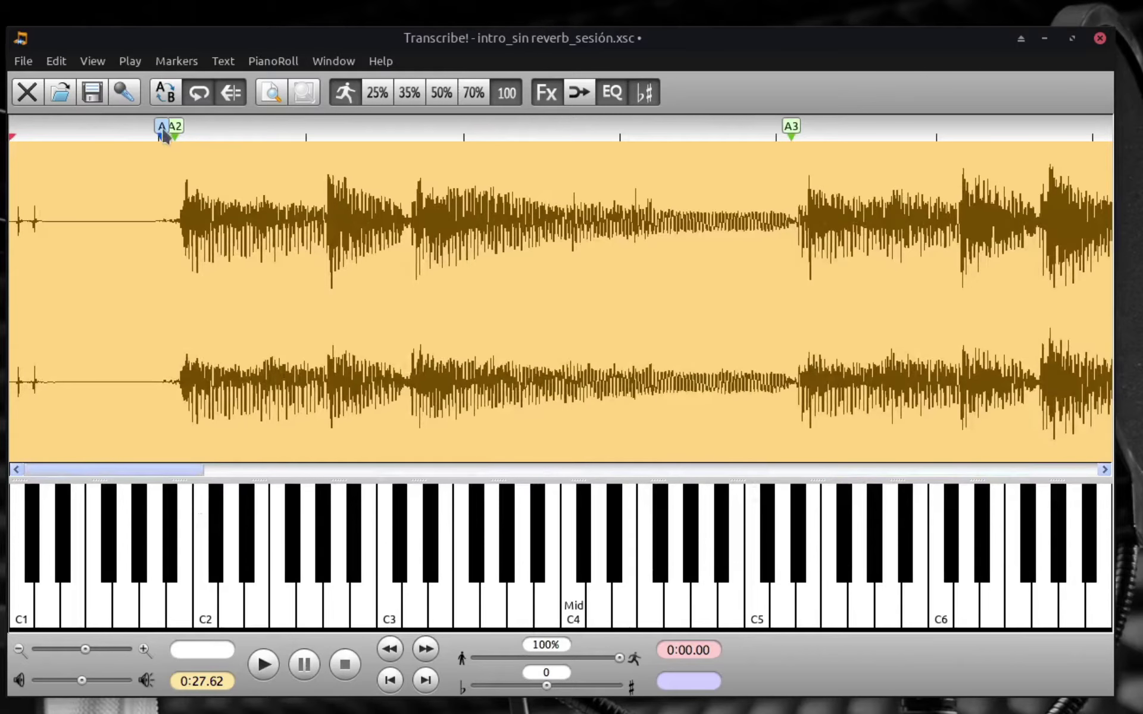
drag(176, 127, 172, 127)
drag(321, 127, 322, 130)
- Show the piano roll with its keyboard above the waveform and hide it again
click(275, 62)
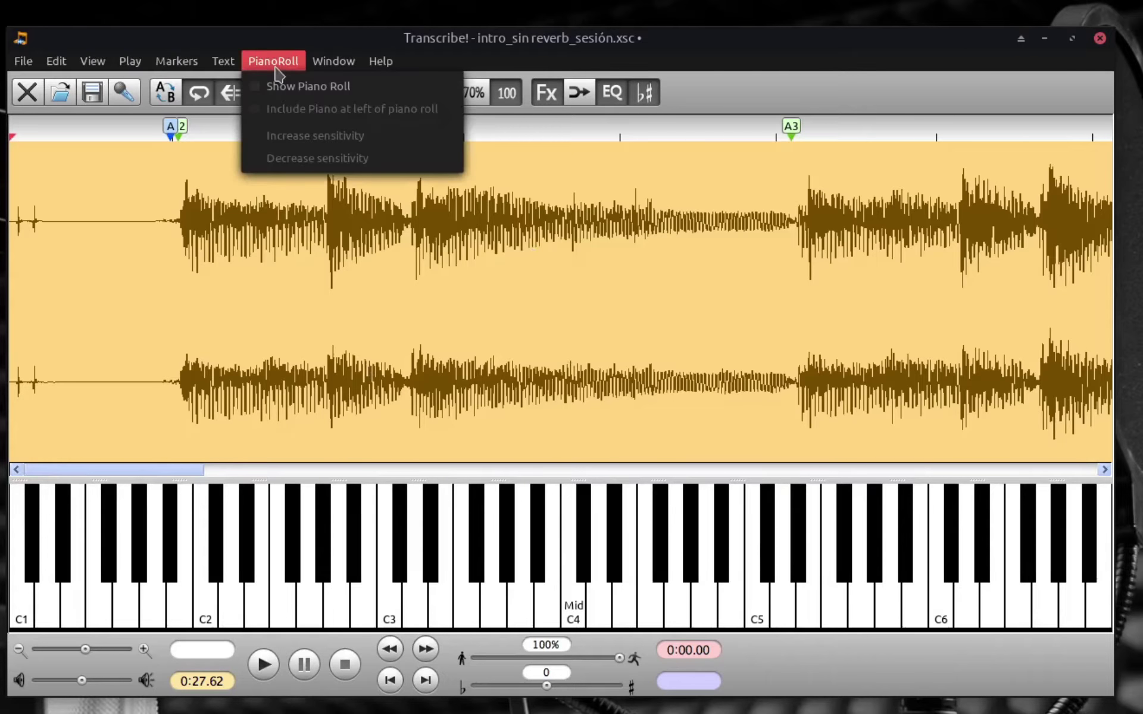
click(280, 82)
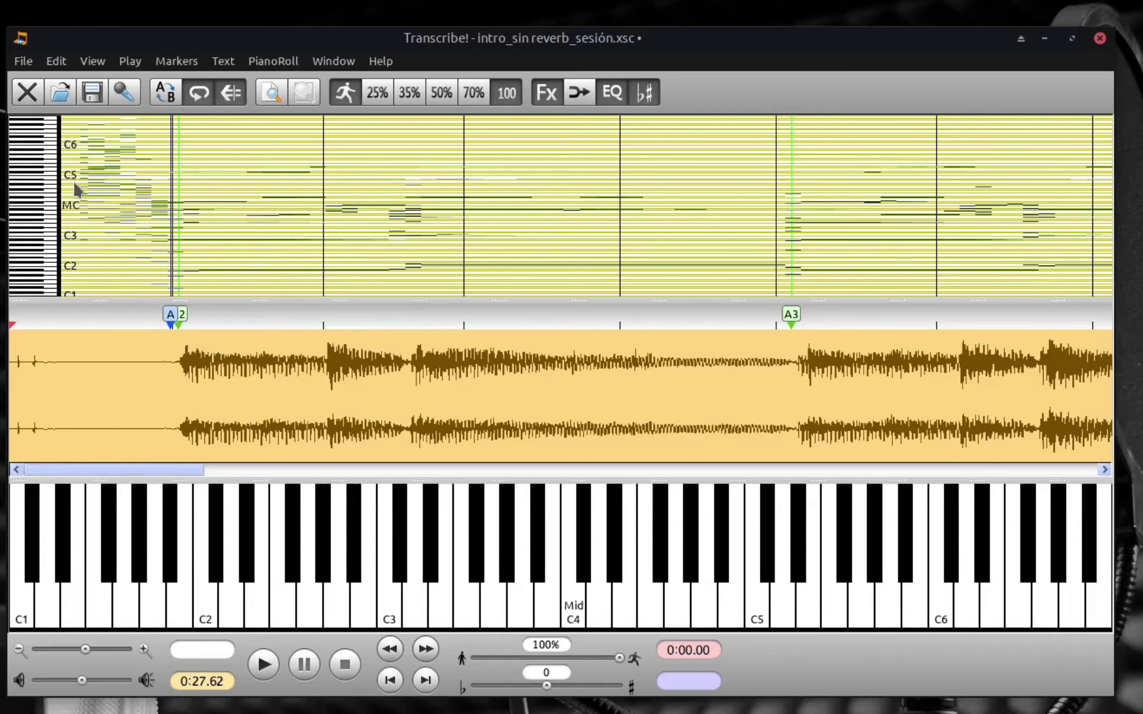
click(285, 65)
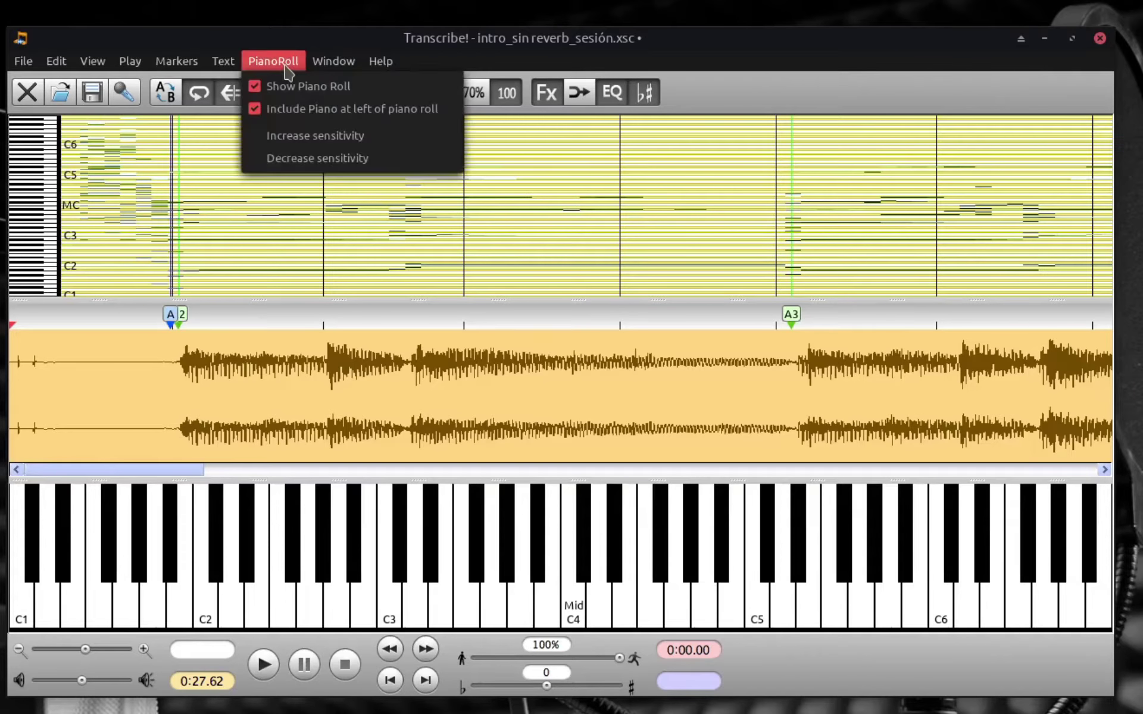
click(256, 94)
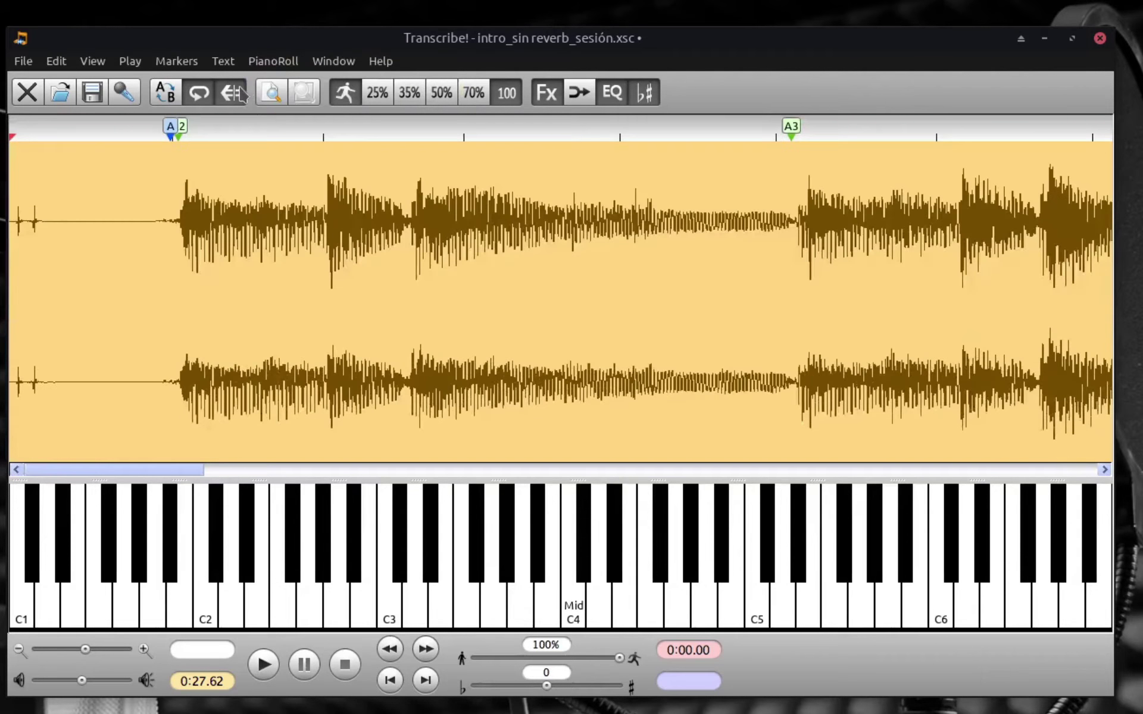
- Show the spectrum above the piano keyboard and set the current point to 0:01.43 to display its spectrum
click(93, 65)
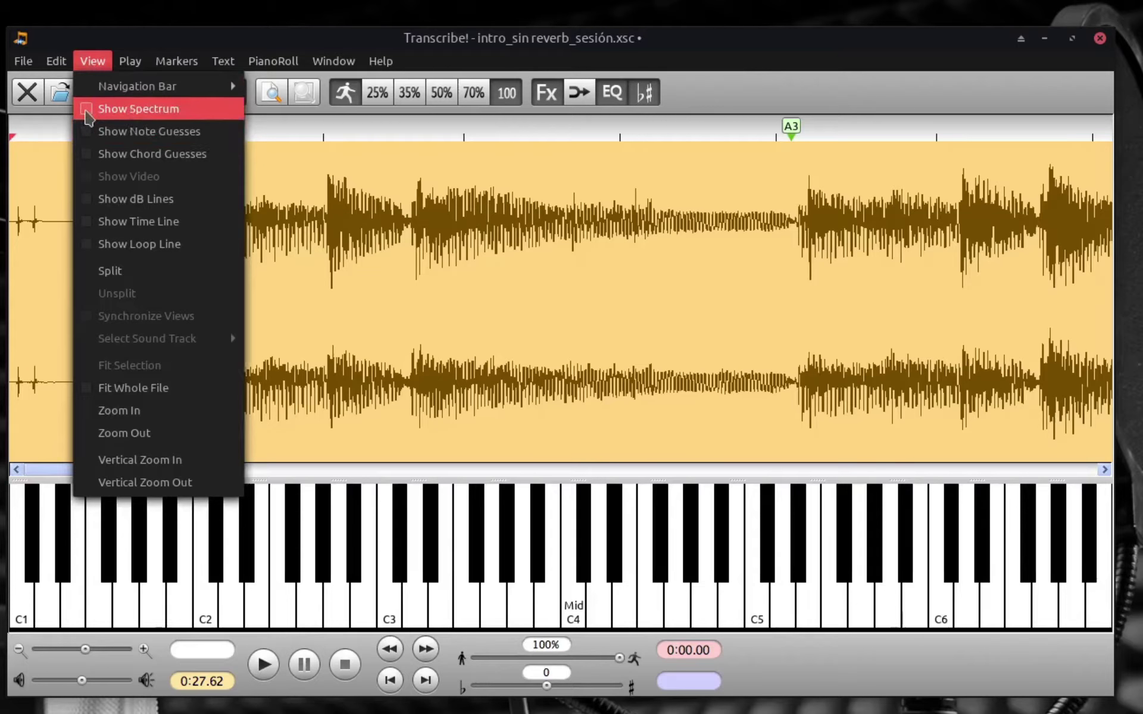
click(87, 113)
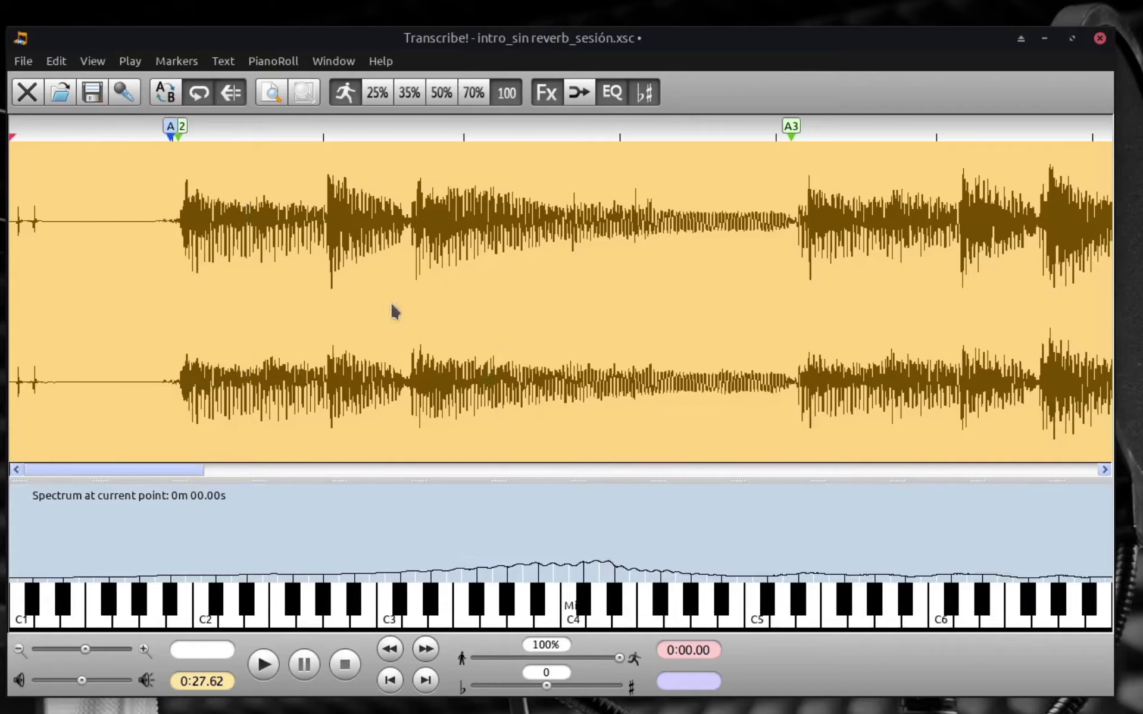
click(351, 303)
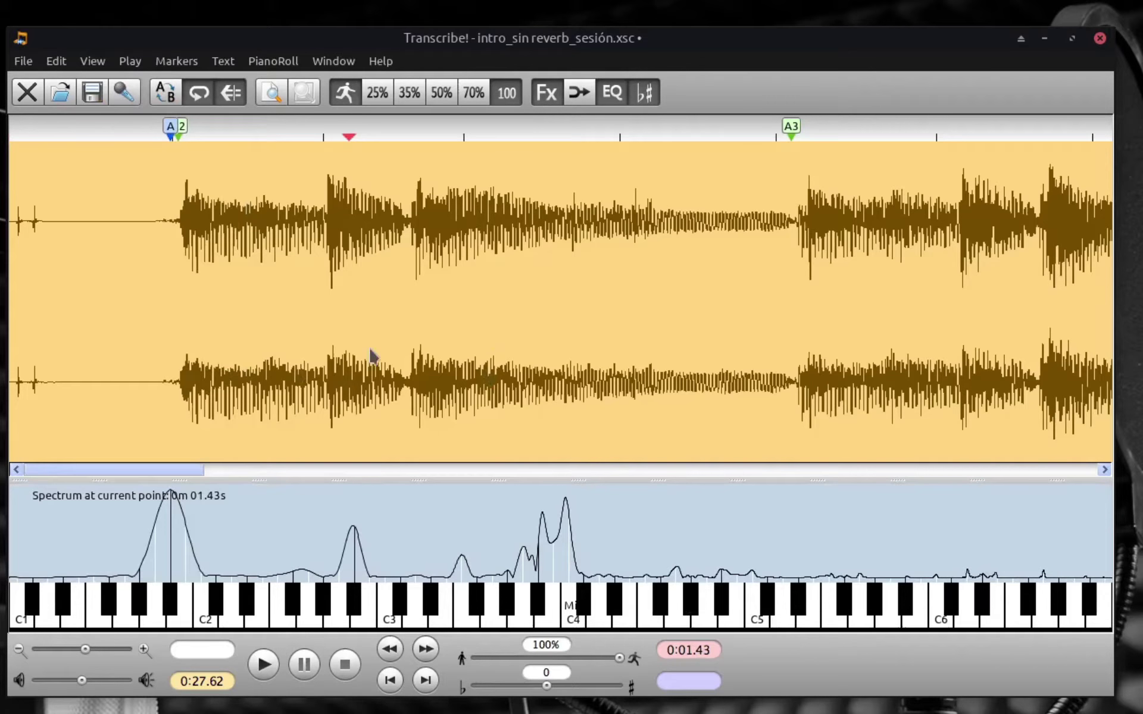
- Compare the spectrum at different points of the waveform, setting the current point to 0:01.85 and 0:00.83
click(307, 285)
click(450, 287)
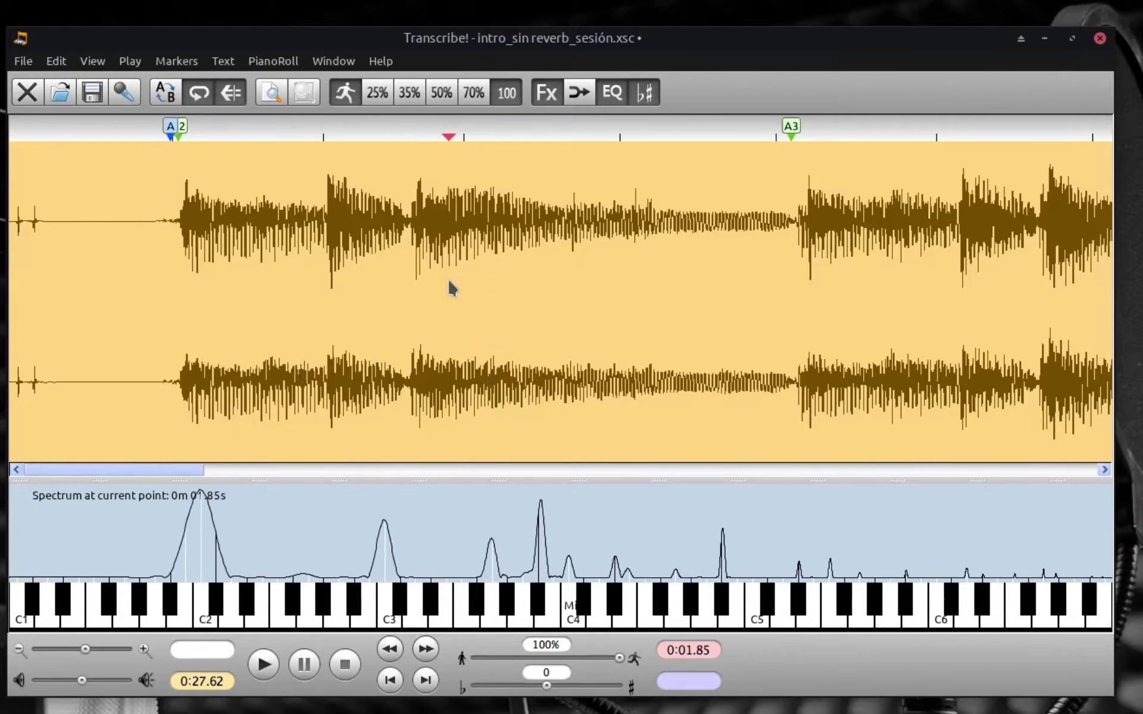
click(209, 273)
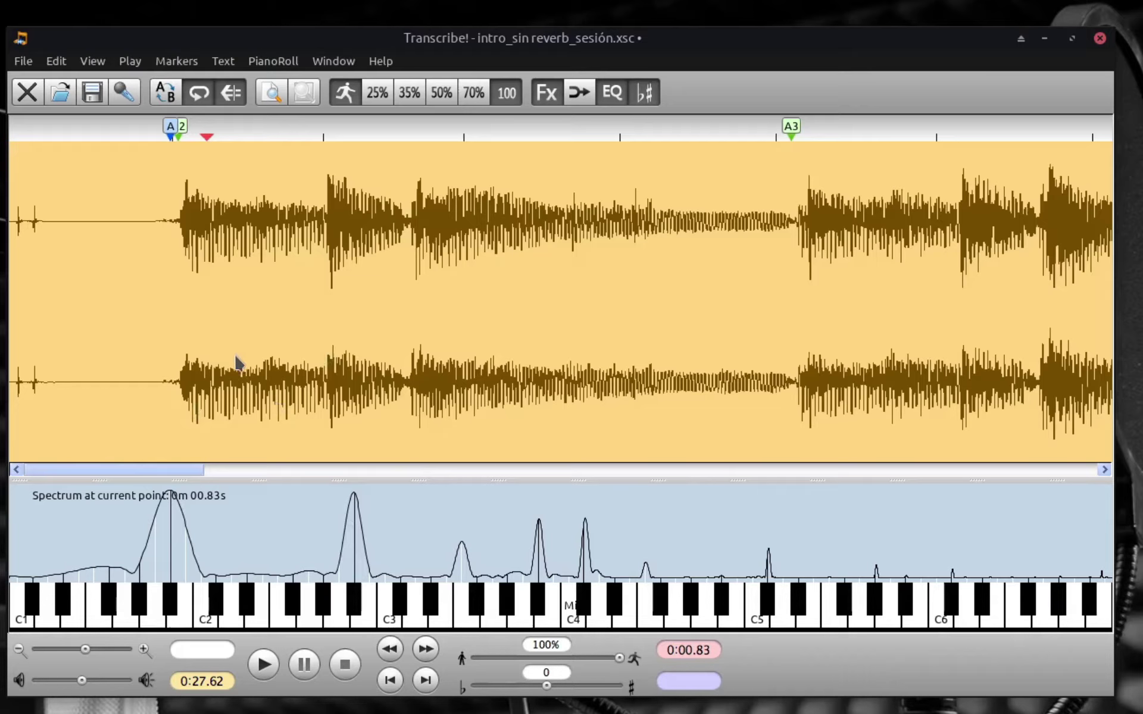
- Show the note guesses on the keyboard and the chord guesses beside the spectrum
click(95, 70)
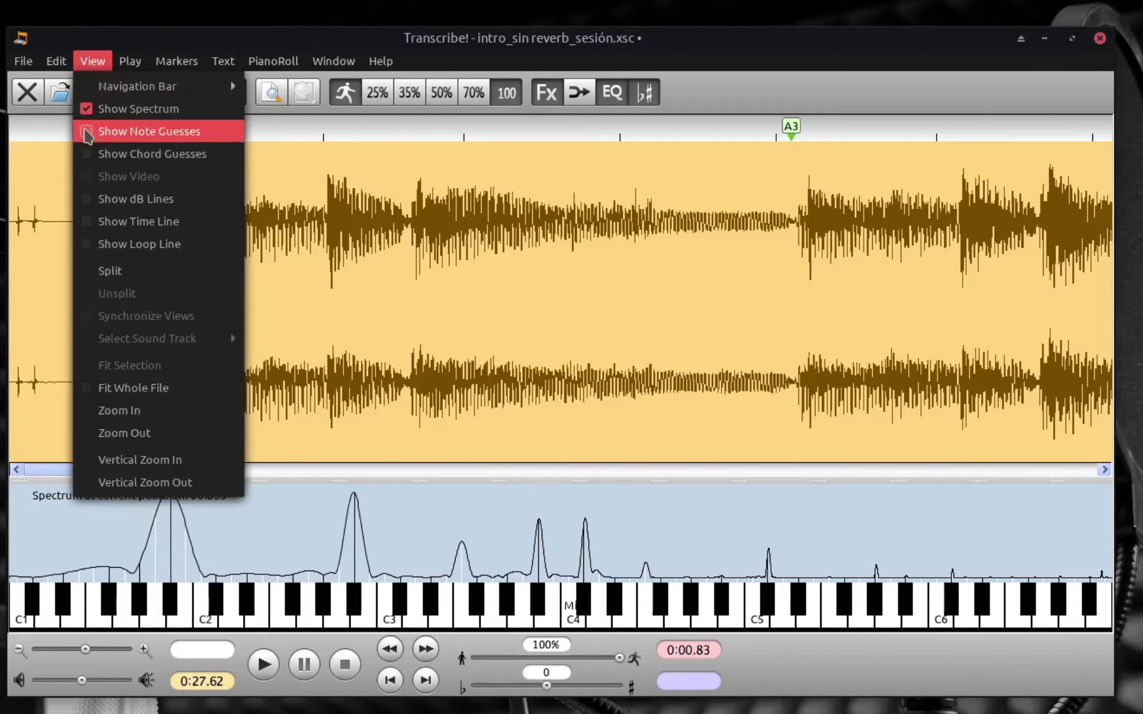
click(87, 132)
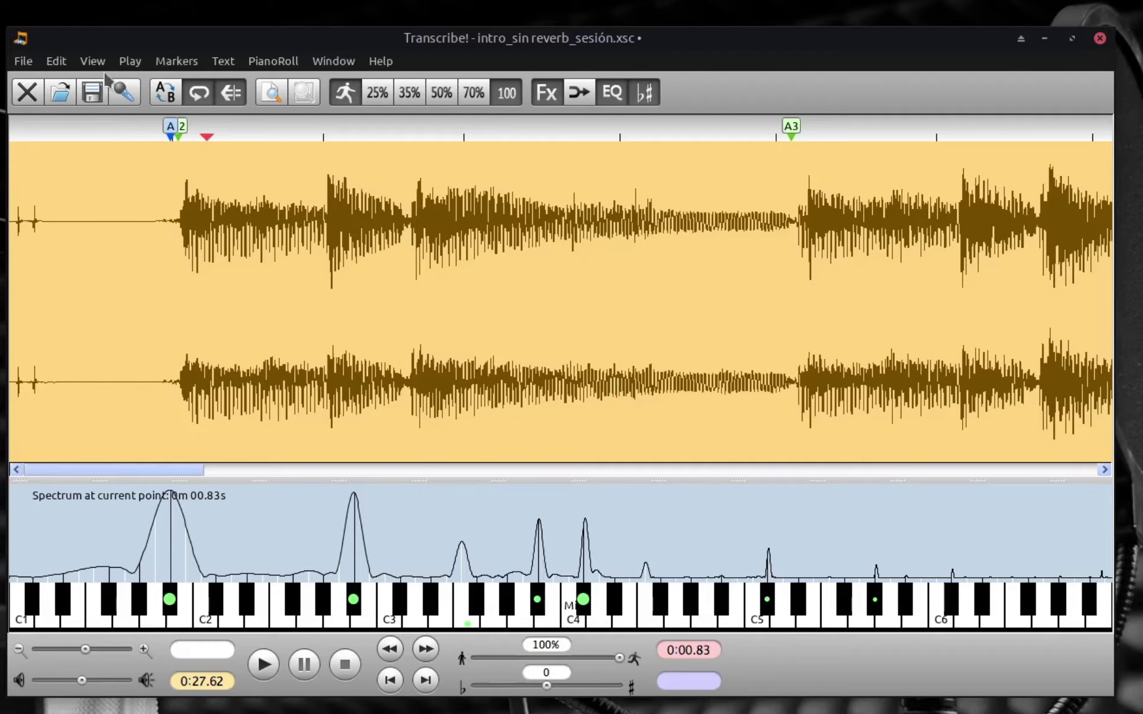
click(94, 61)
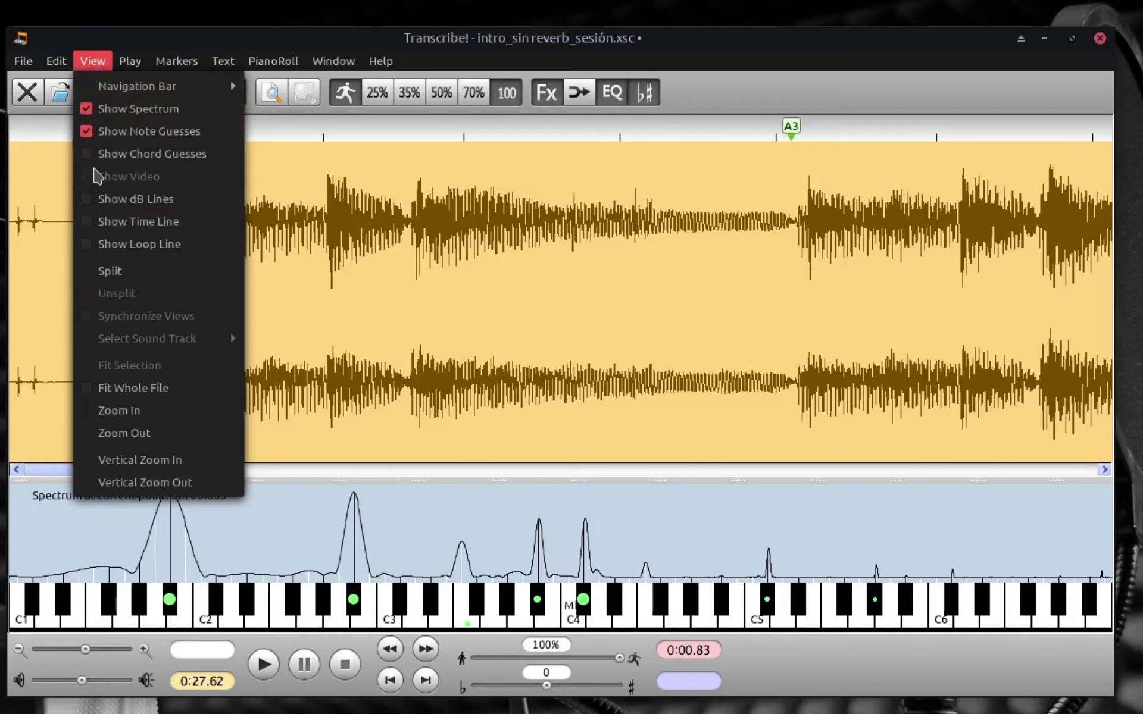
click(96, 154)
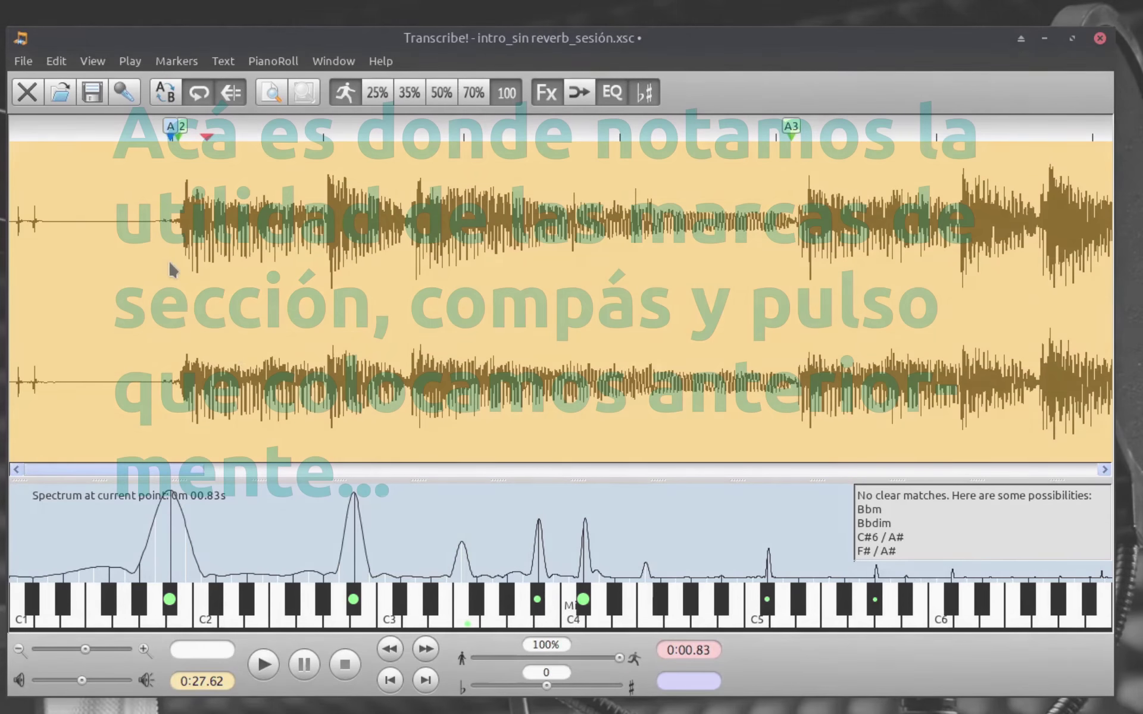
- Select the waveform from the section A marker at 0:00.68 and extend the selection to 2.62 seconds, up to measure A3
drag(171, 271, 329, 331)
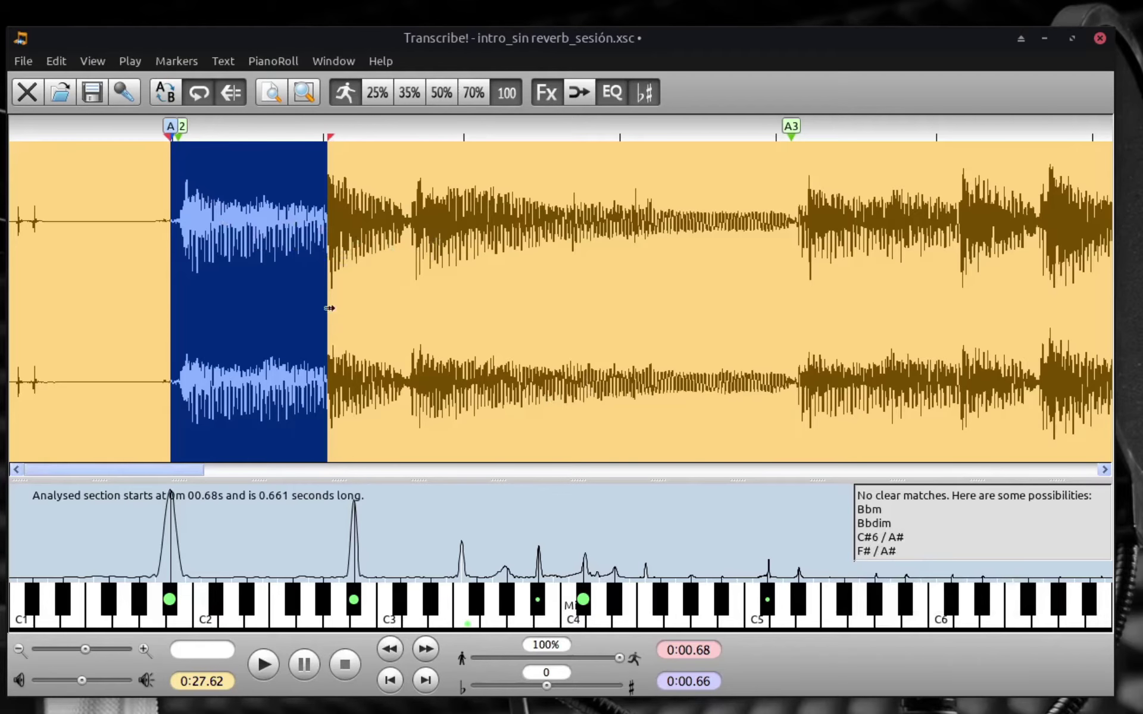
drag(323, 262, 494, 279)
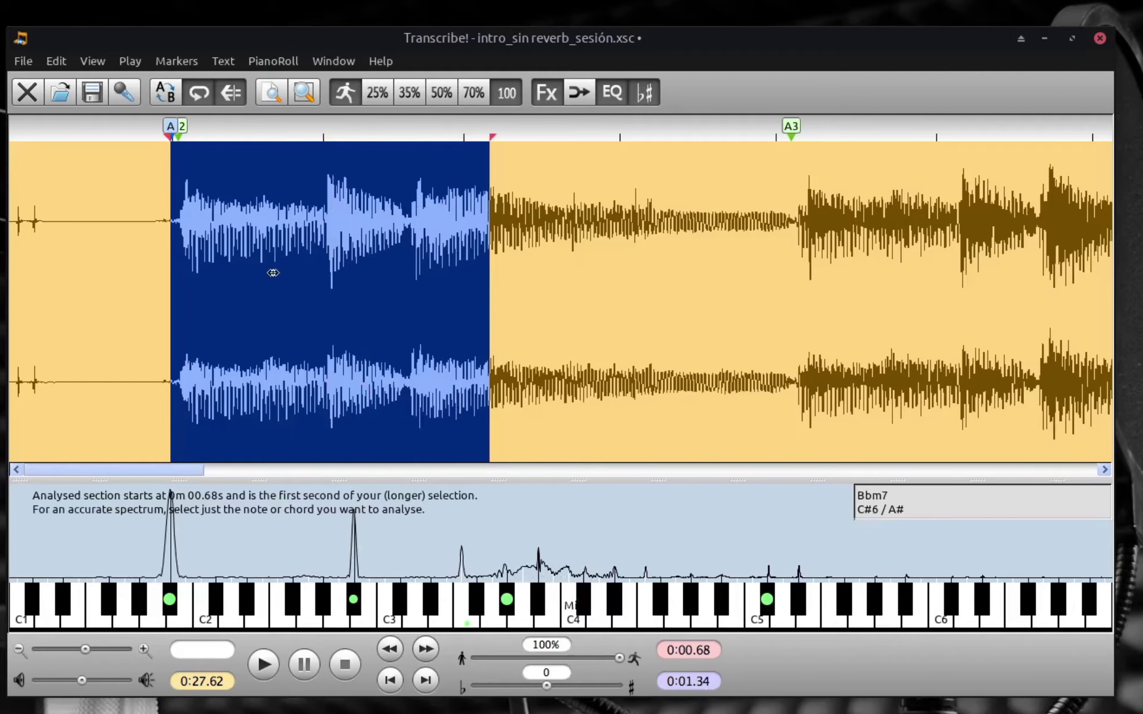
drag(490, 276, 786, 333)
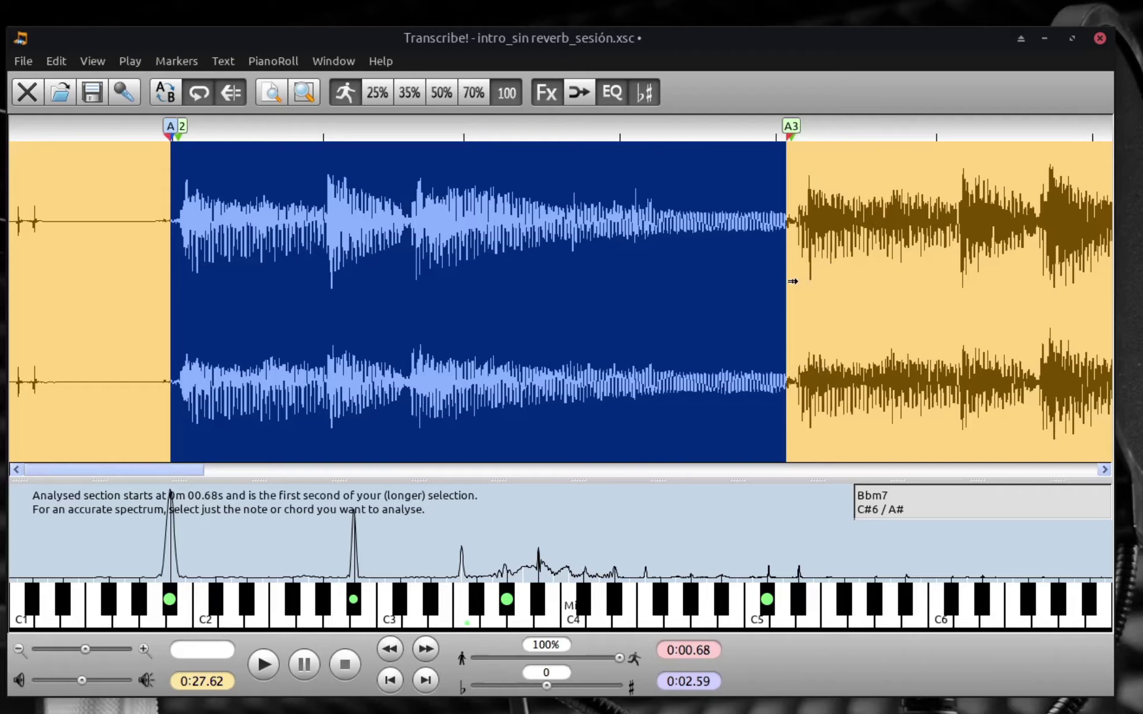
click(793, 281)
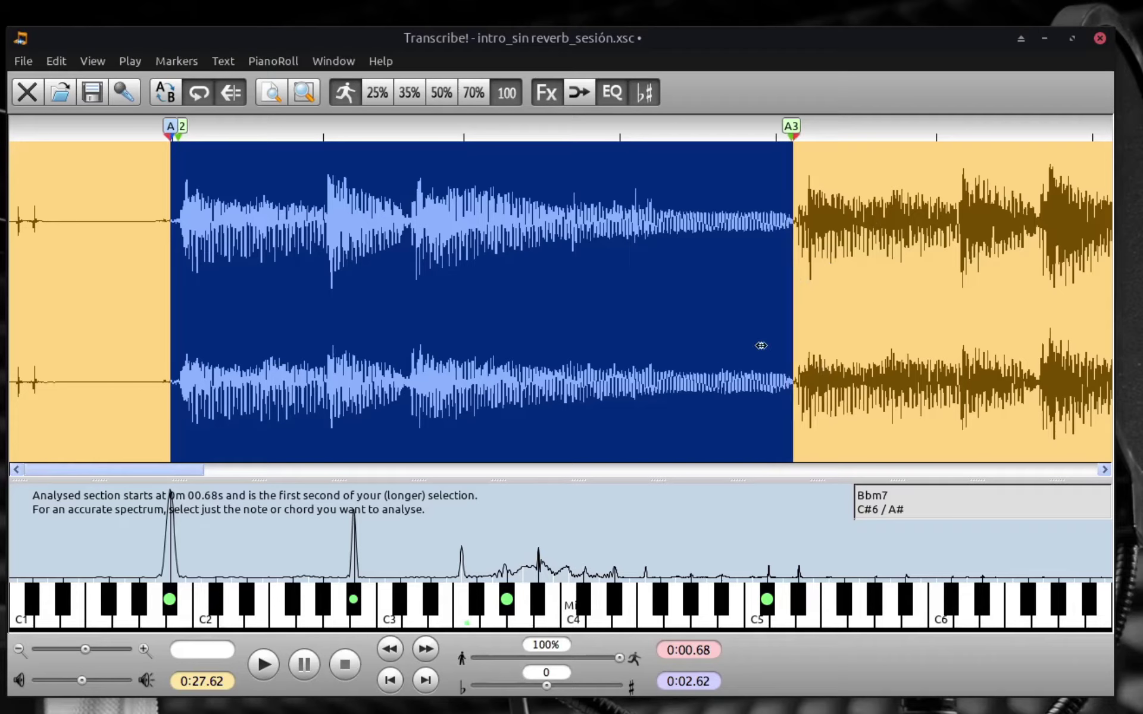
- Select the measure between A3 and A4 with its start trimmed to 0:03.31, and slide the selection to start at 0:04.00
click(814, 316)
drag(788, 306, 1108, 334)
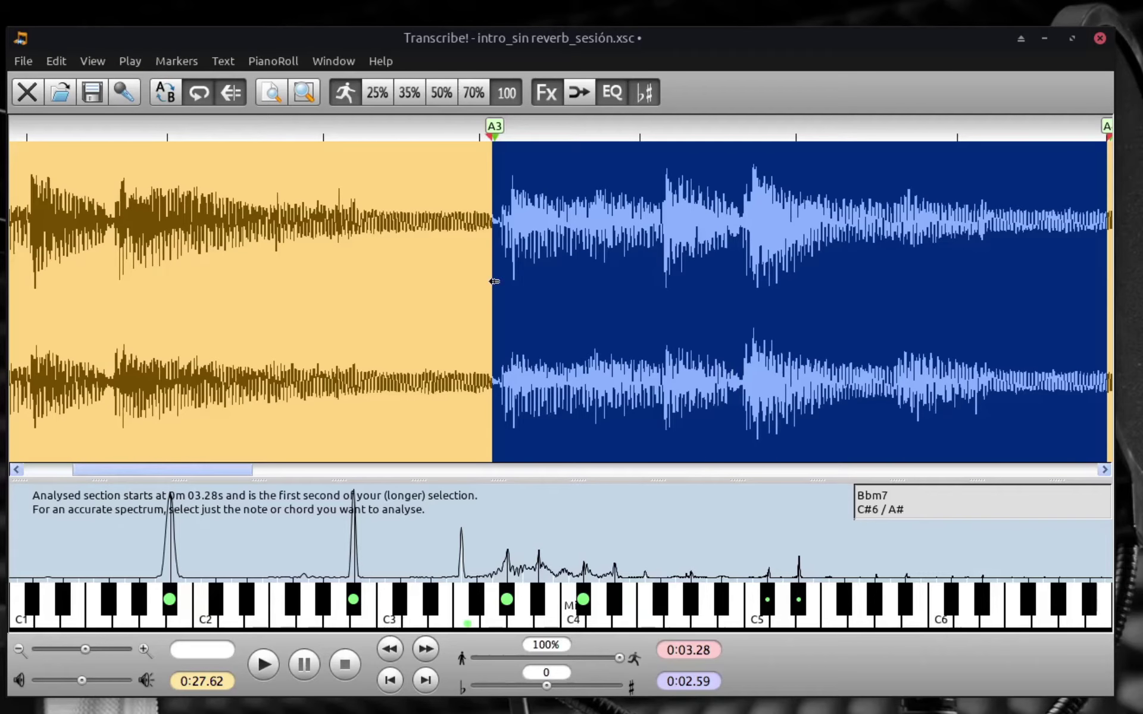
drag(494, 281, 499, 287)
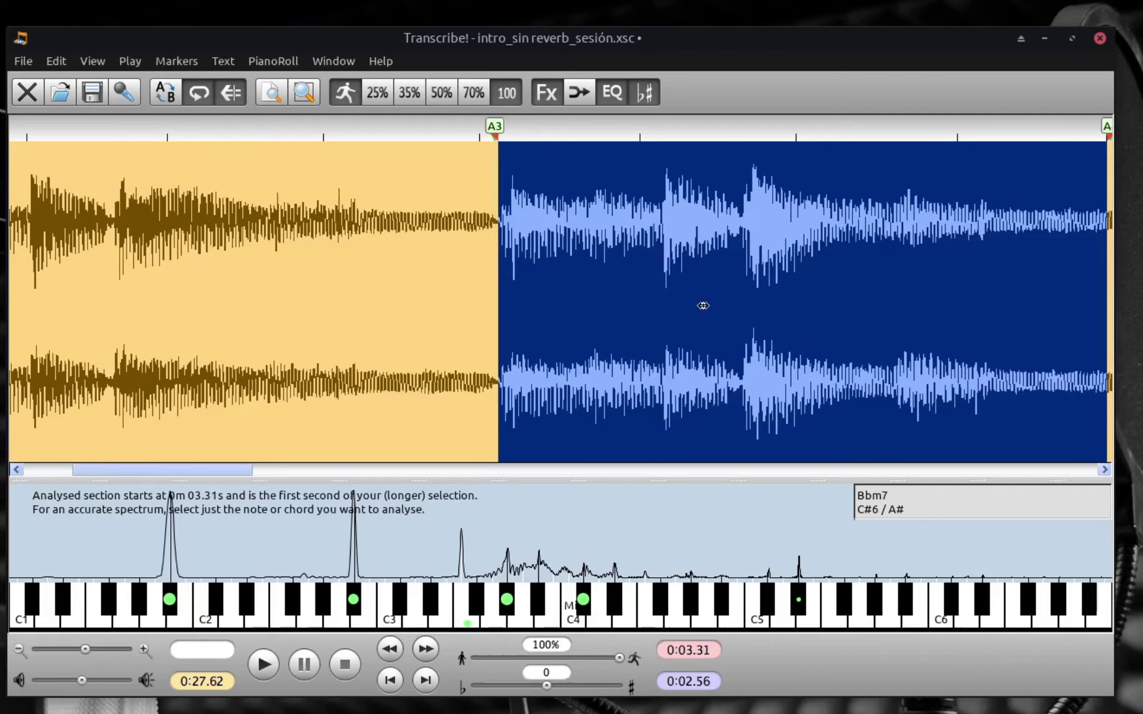
drag(824, 302, 987, 318)
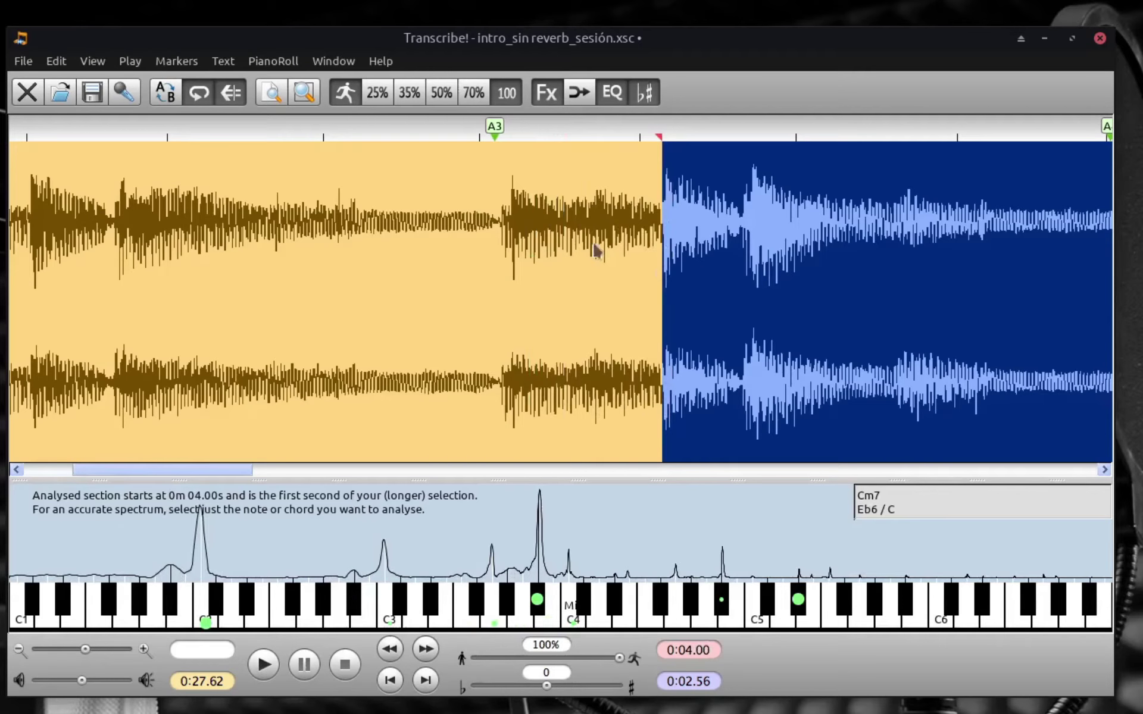
- Fine-tune the A3 measure marker around the note attack, playing from 0:03.30 and pausing to check it
click(495, 128)
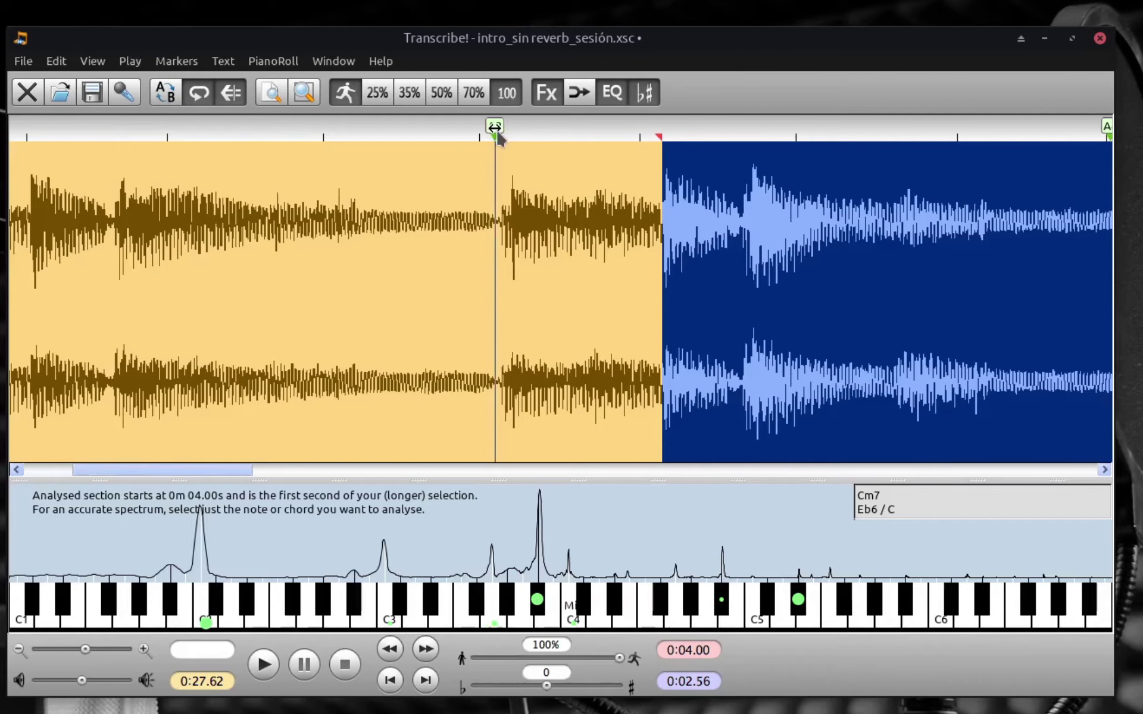
drag(498, 137, 500, 141)
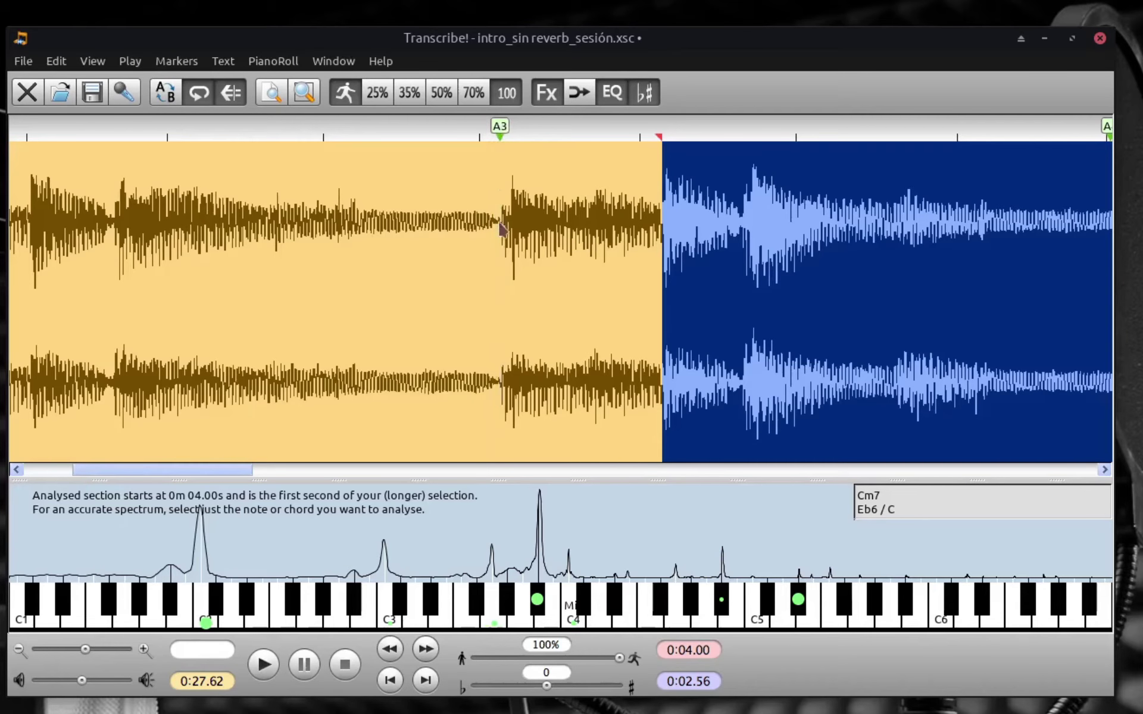
click(496, 275)
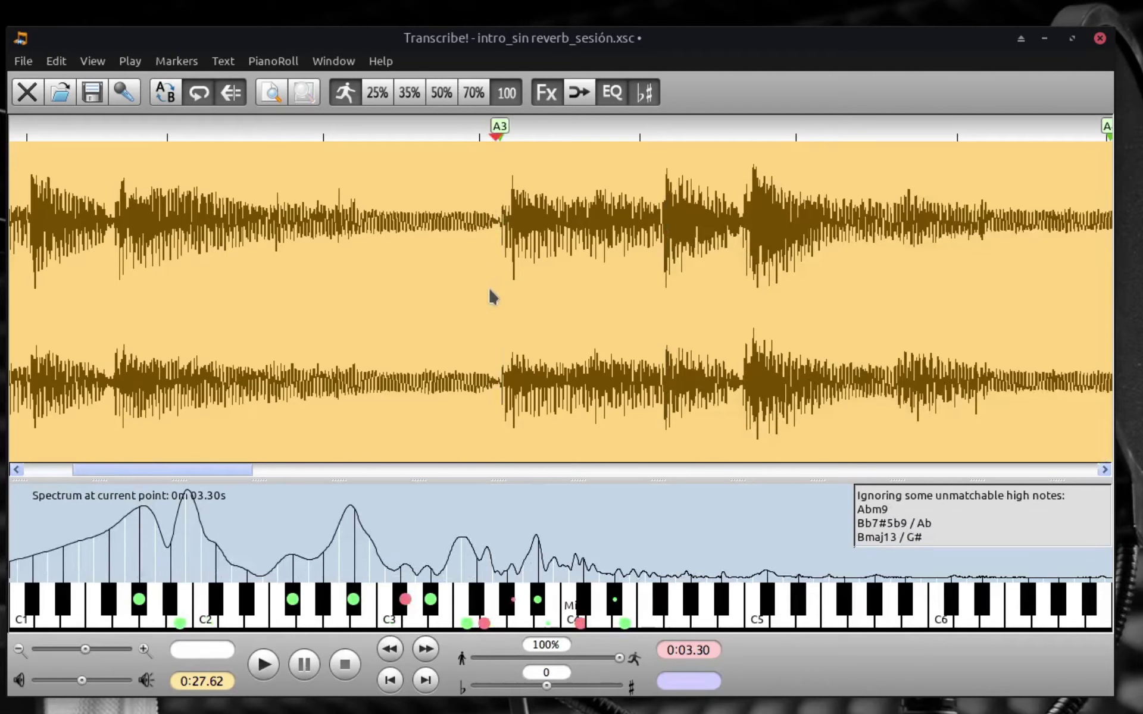
key(space)
key(space)
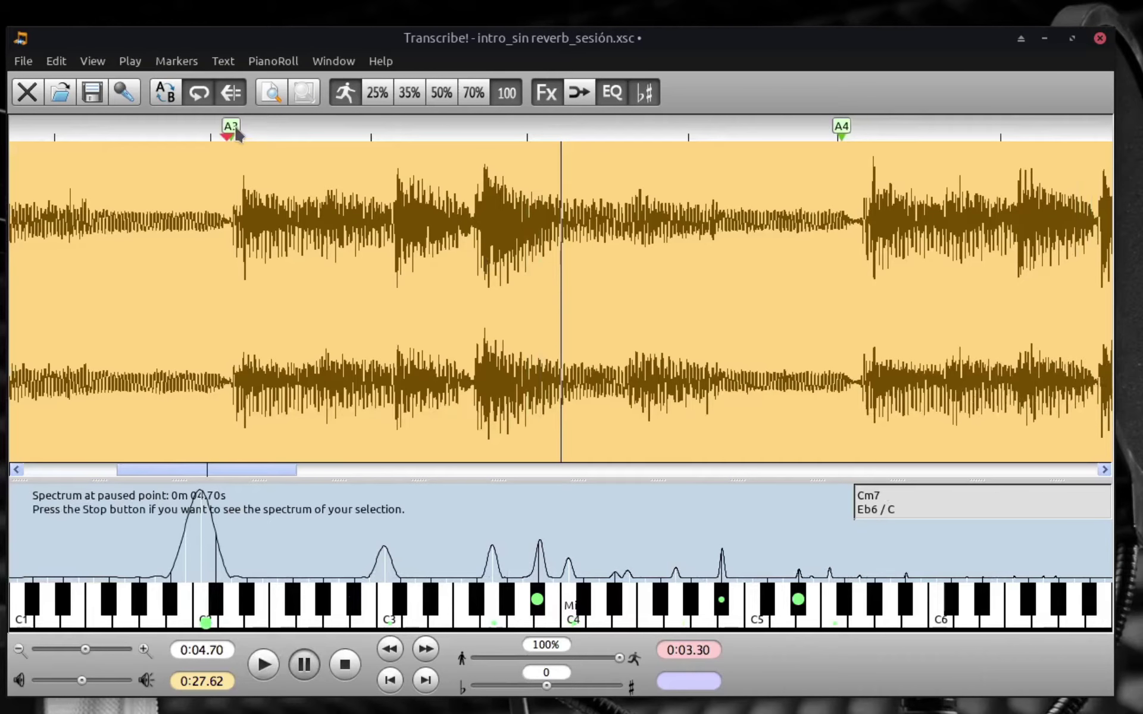
drag(234, 124, 231, 130)
- Select the 1.65 seconds from 0:04.32 to the note attack just after A4, play the selection and pause
mouse_move(472, 220)
mouse_down()
mouse_move(557, 280)
mouse_move(862, 322)
mouse_up()
key(space)
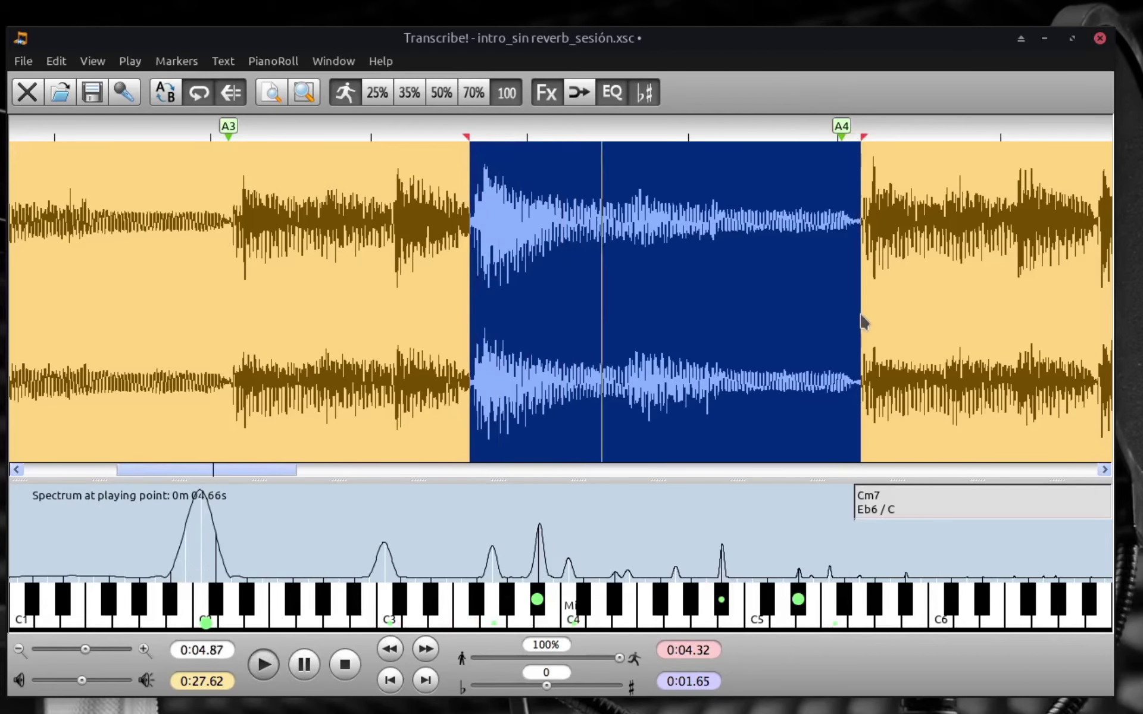
key(space)
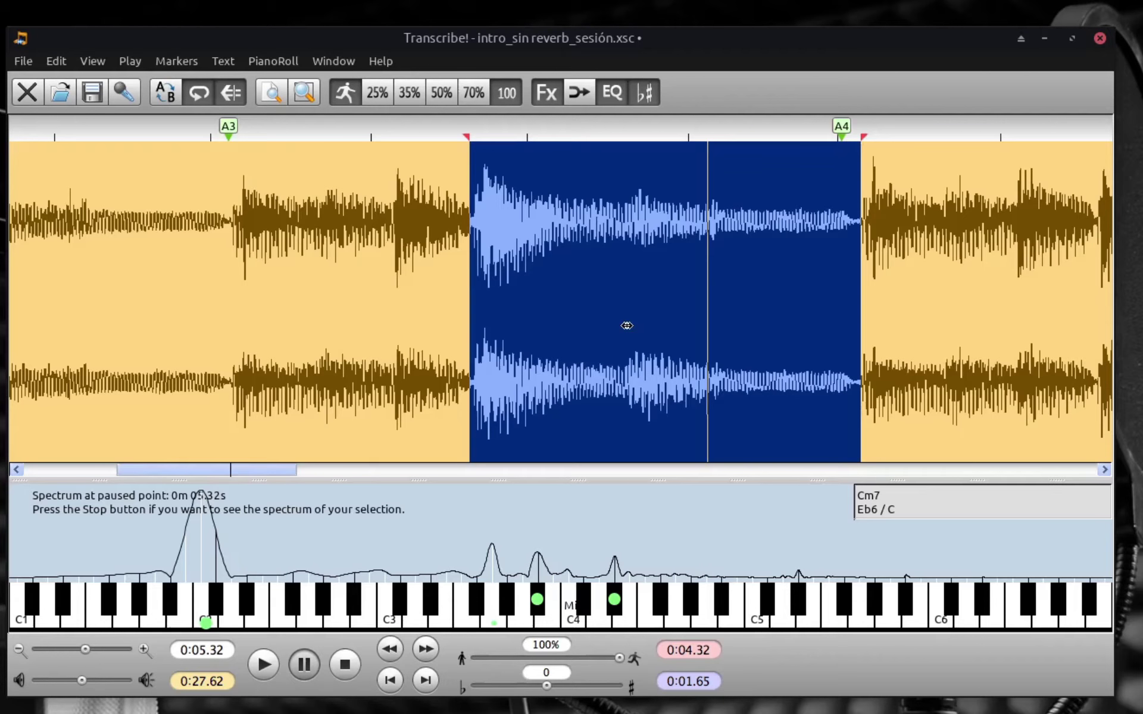
- Shorten the selection to 1.02 seconds and slide it between chords, finishing with its start at 0:03.32 beside A3
drag(780, 283, 535, 290)
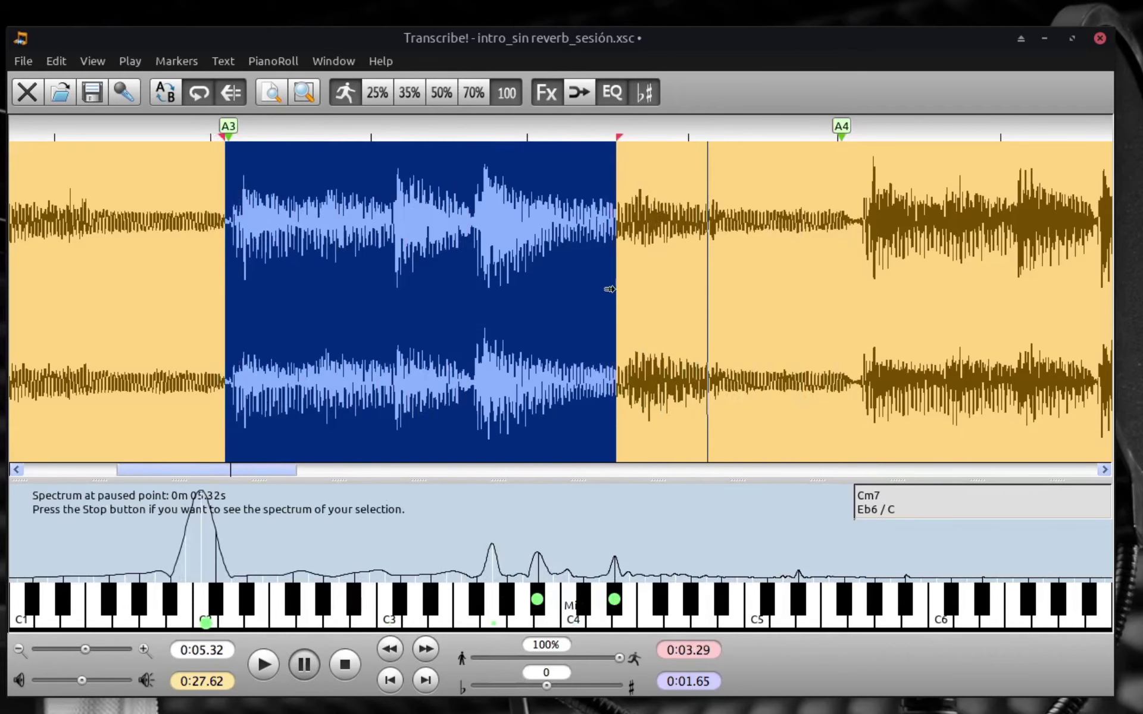
drag(611, 287, 467, 295)
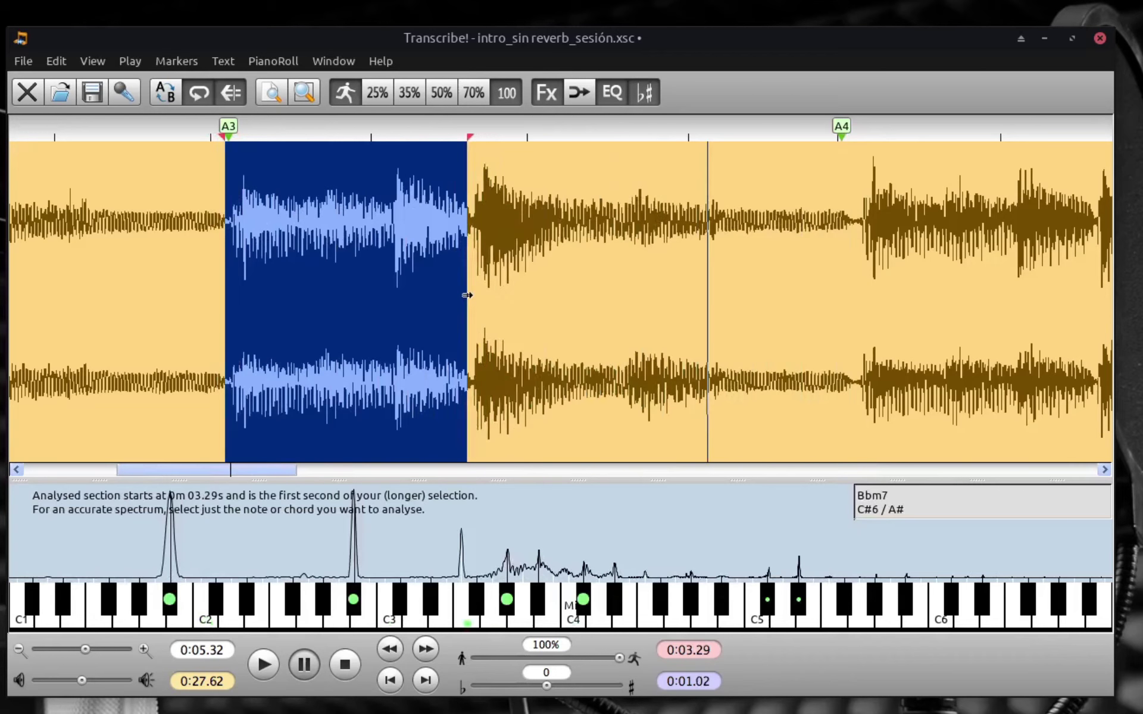
drag(342, 272, 569, 291)
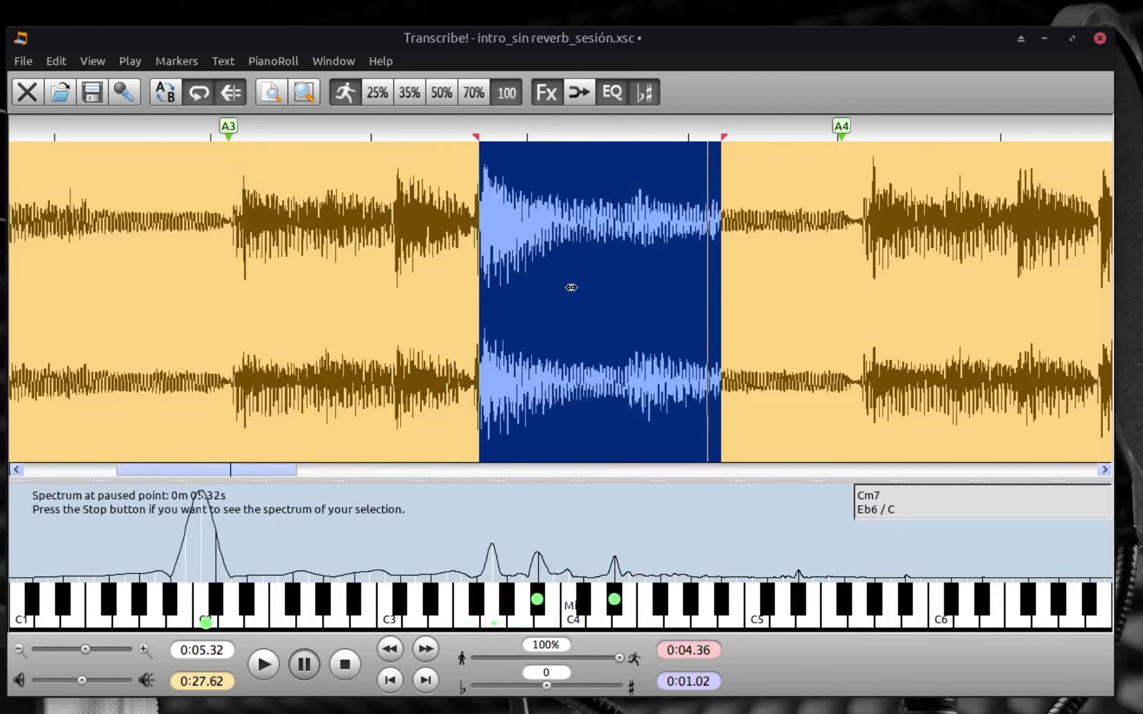
drag(579, 292, 334, 315)
- Maximize the window and show the dB lines and the time line
click(92, 61)
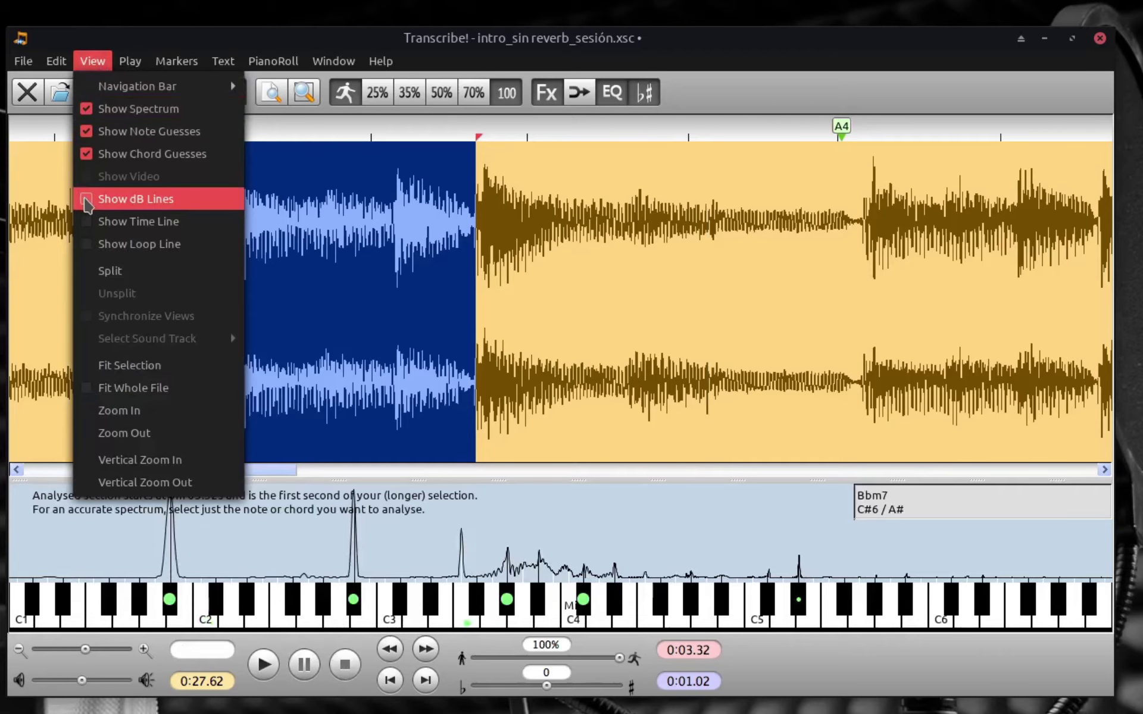
click(883, 46)
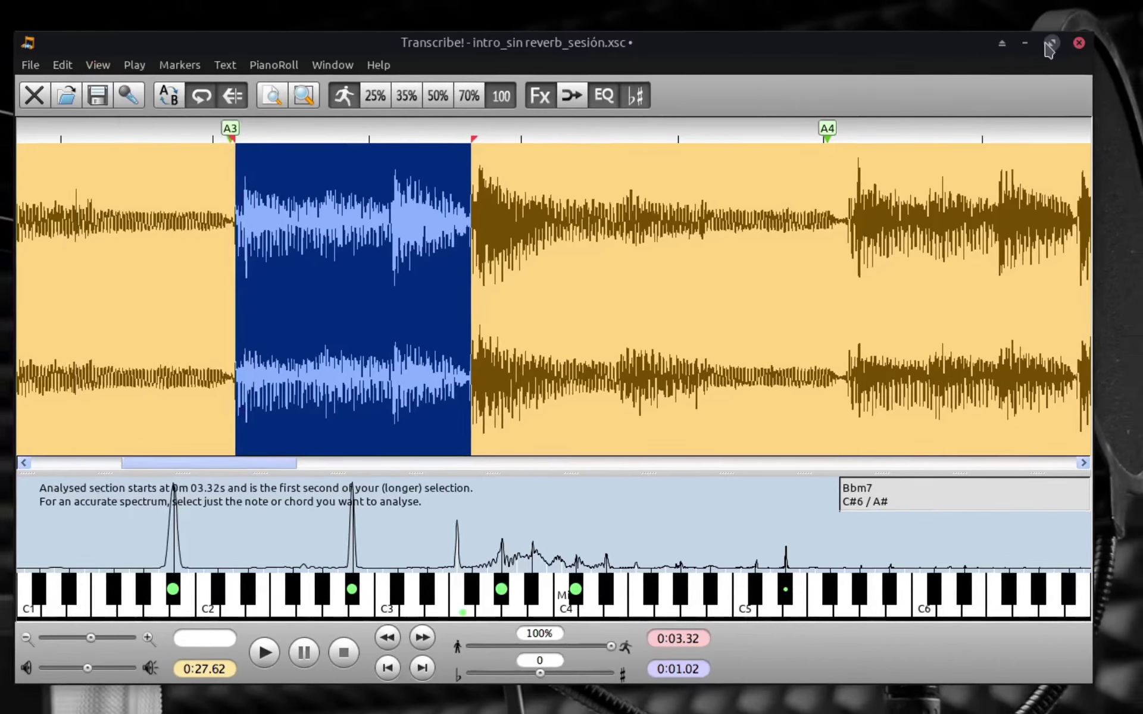
click(1048, 46)
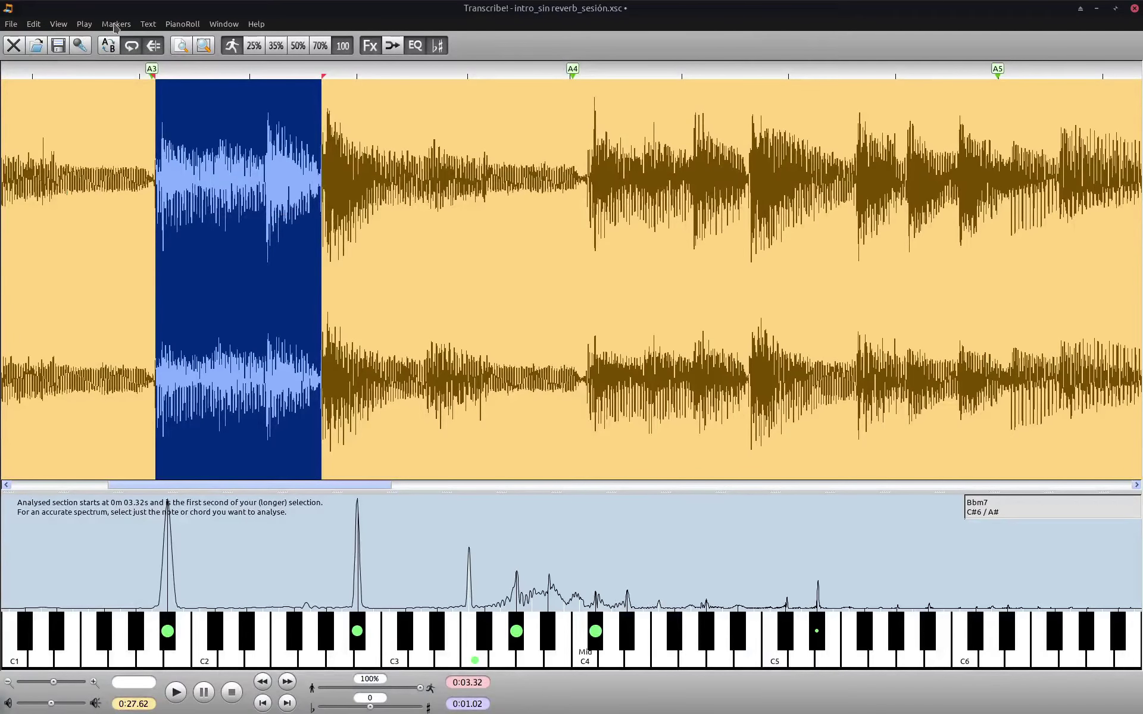
click(59, 26)
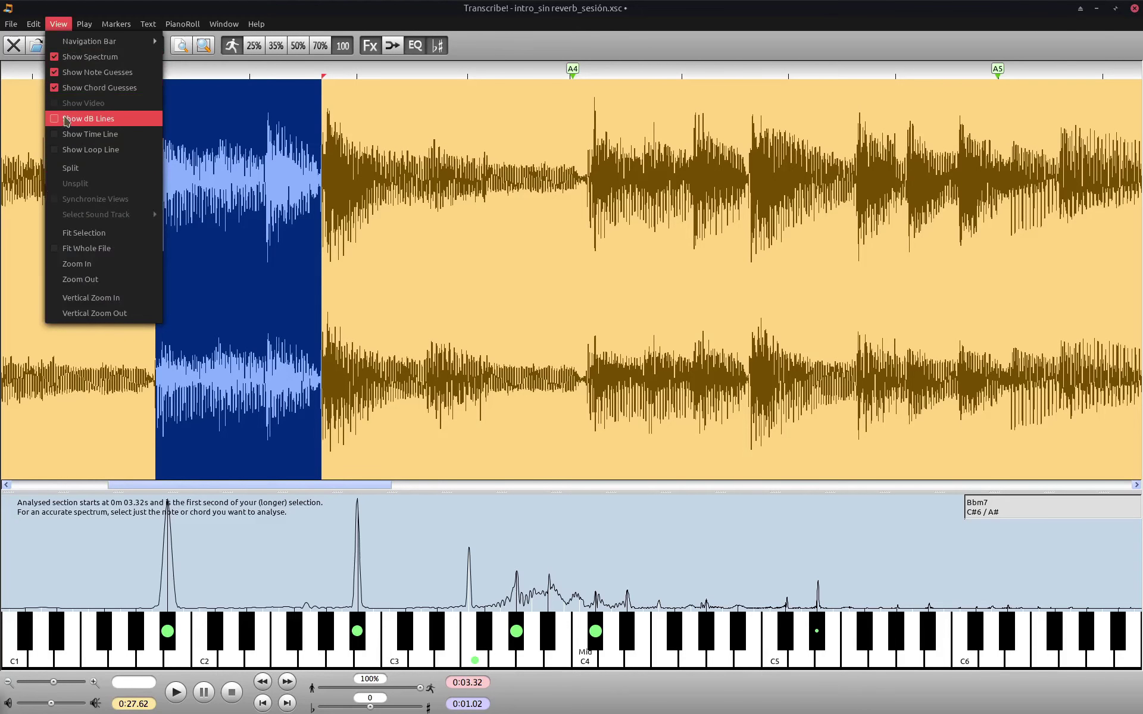
click(90, 119)
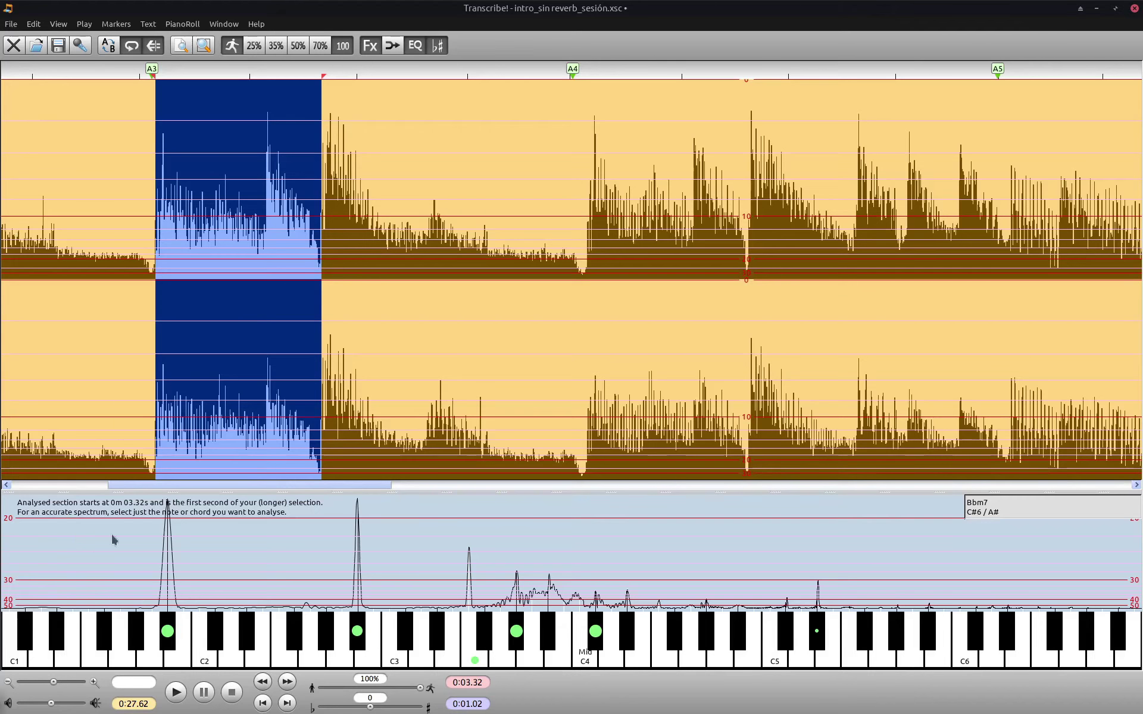
click(58, 24)
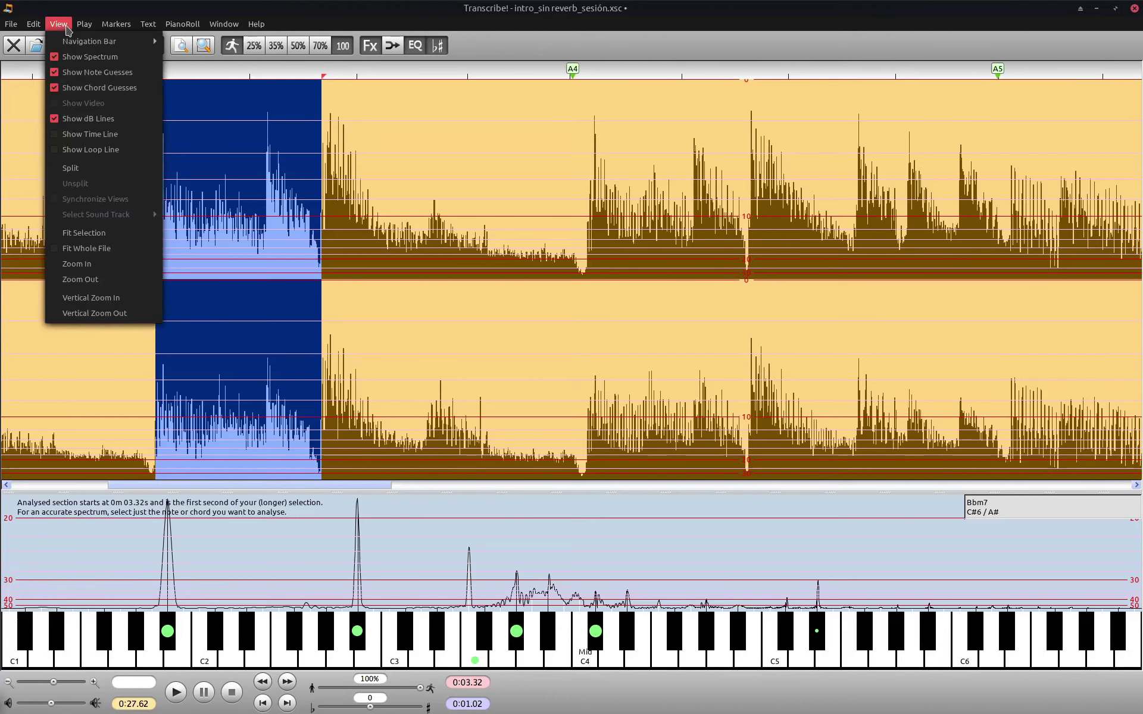
click(89, 132)
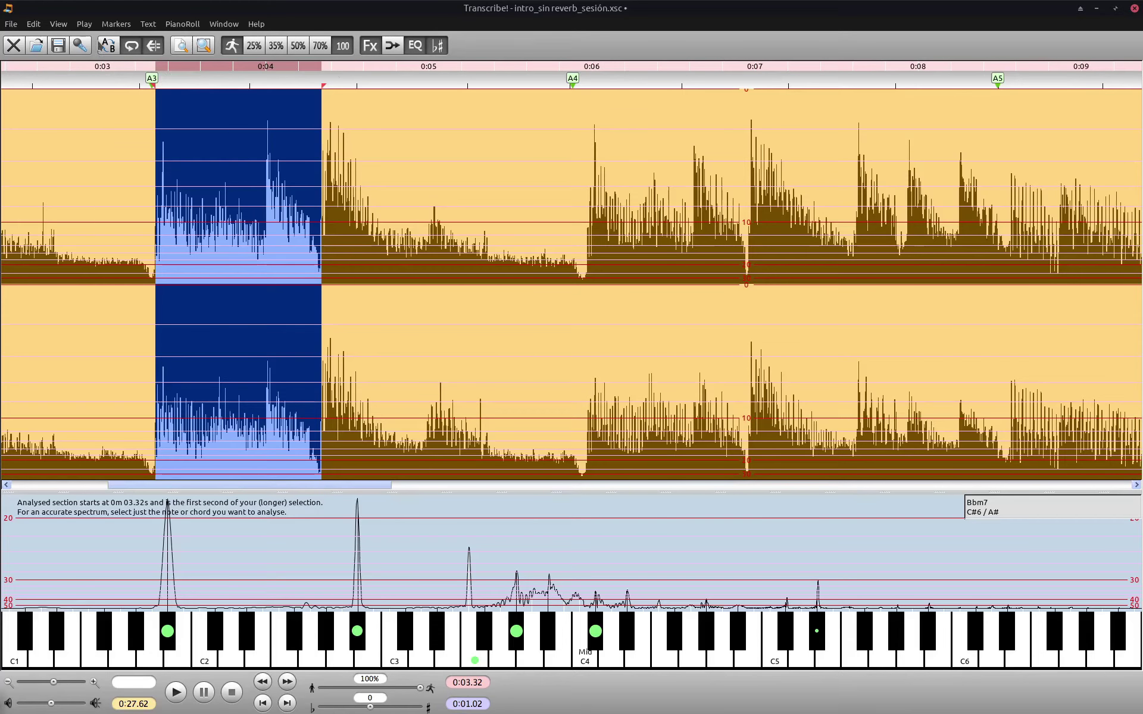
- Play the selection and pause, and play from about 0:05 using the time line until pausing
key(space)
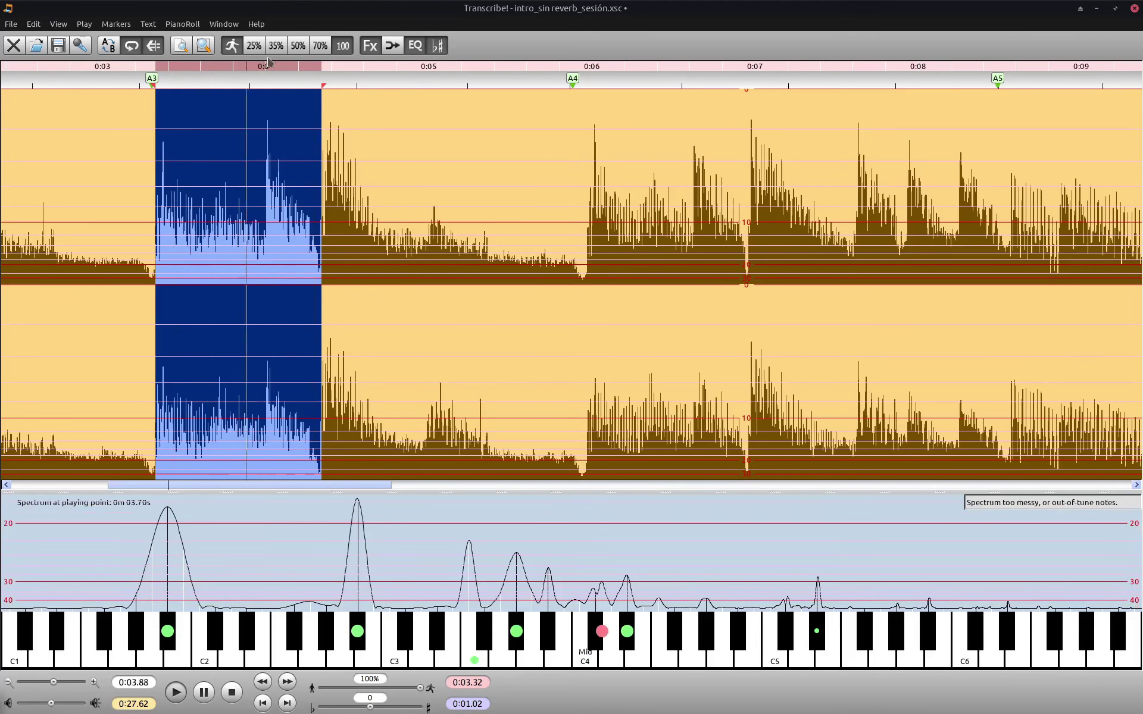
key(space)
click(438, 65)
key(space)
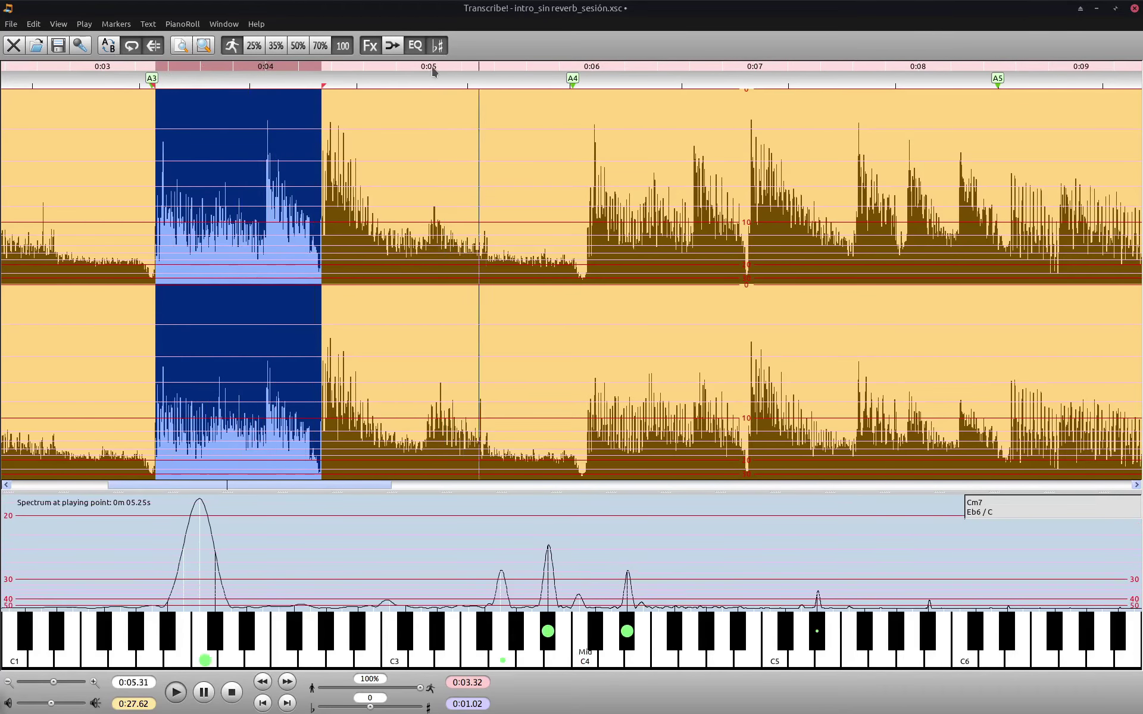
key(space)
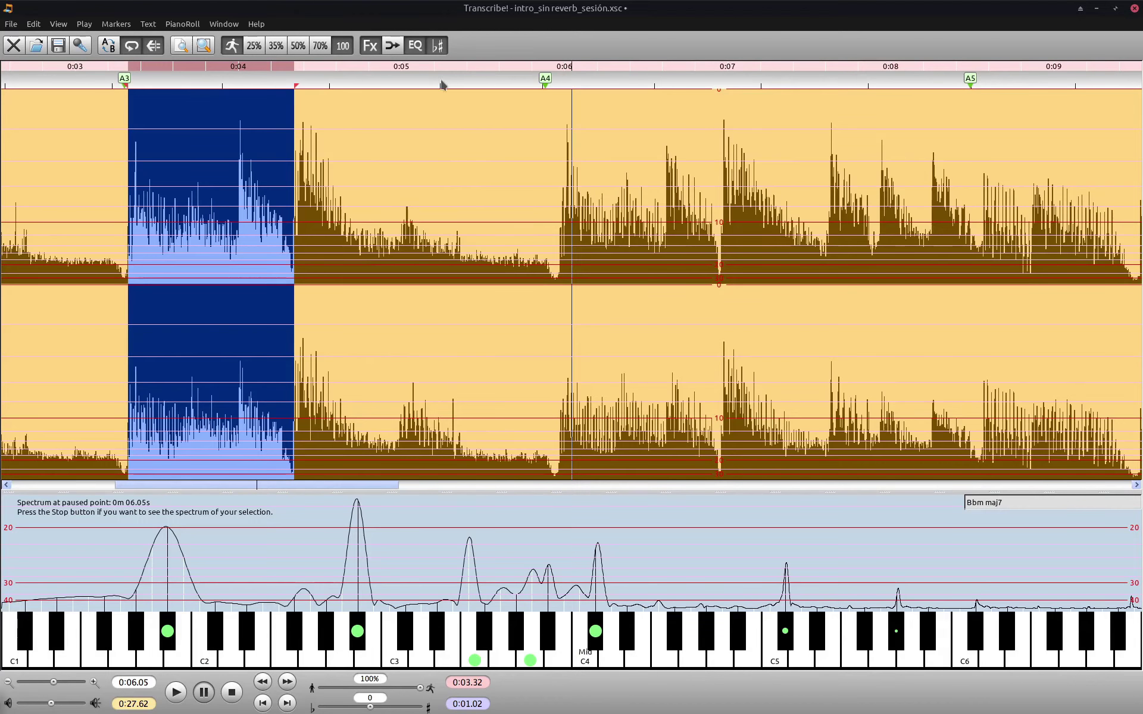
- Select the 0.85 seconds starting at 0:04.93 and play the selection
drag(389, 161, 527, 158)
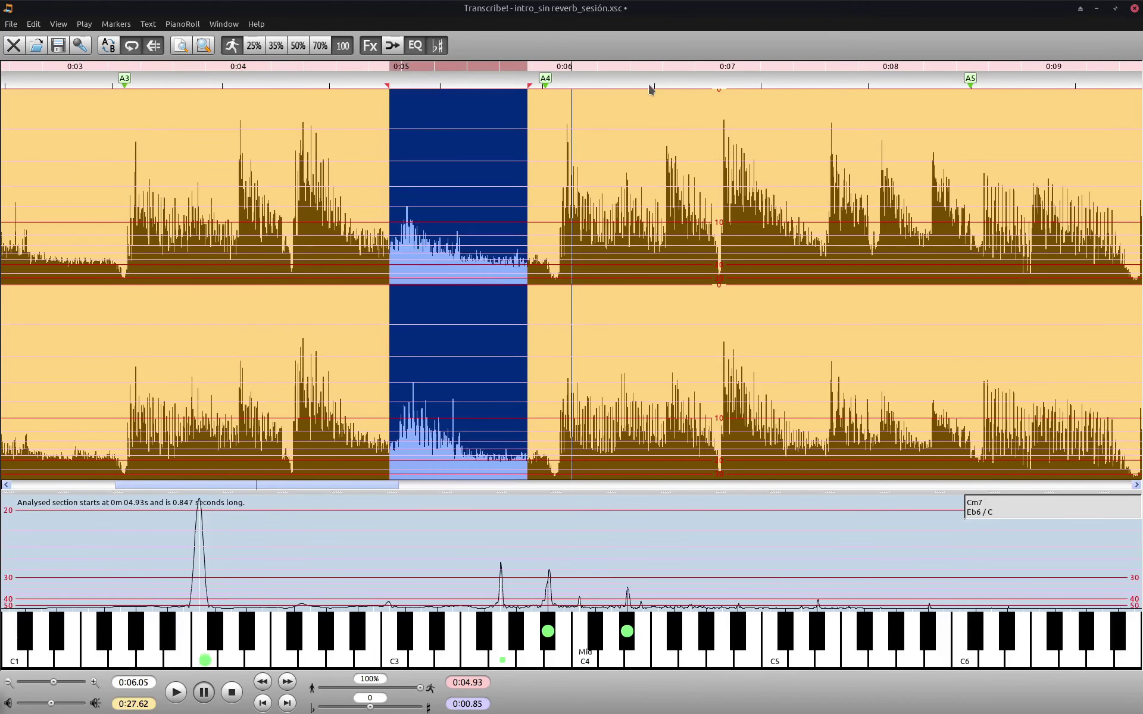
key(space)
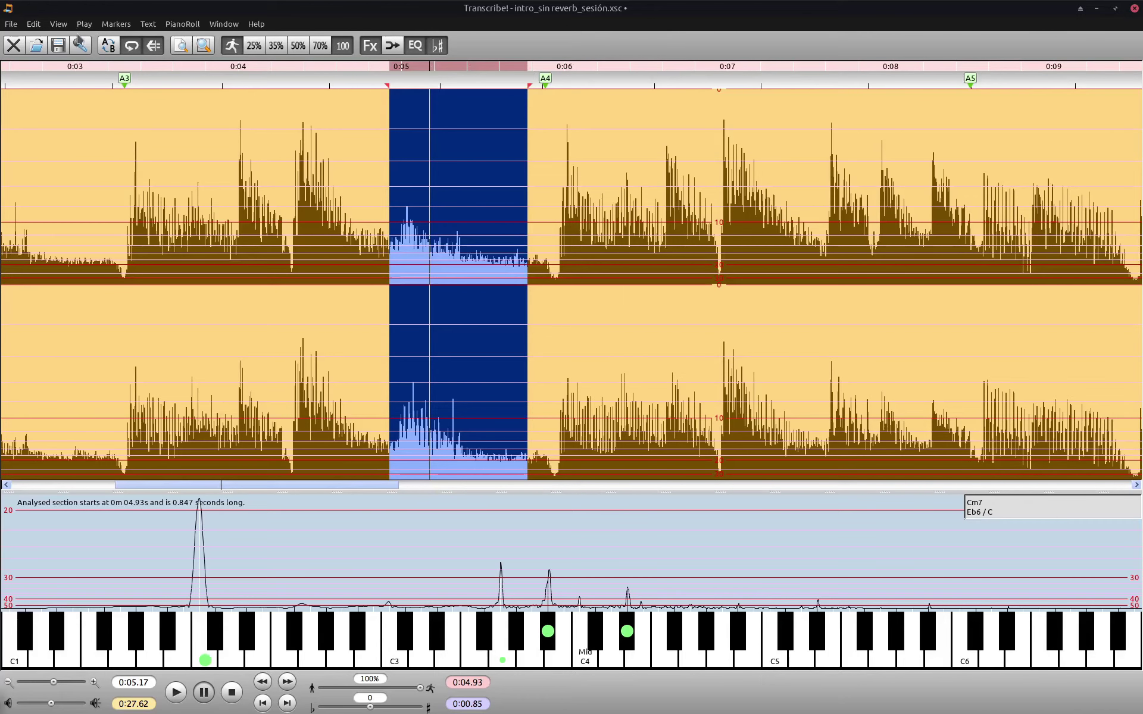
- Show the loop line and store the 0.85-second selection starting at 0:04.93 as a new loop
click(58, 24)
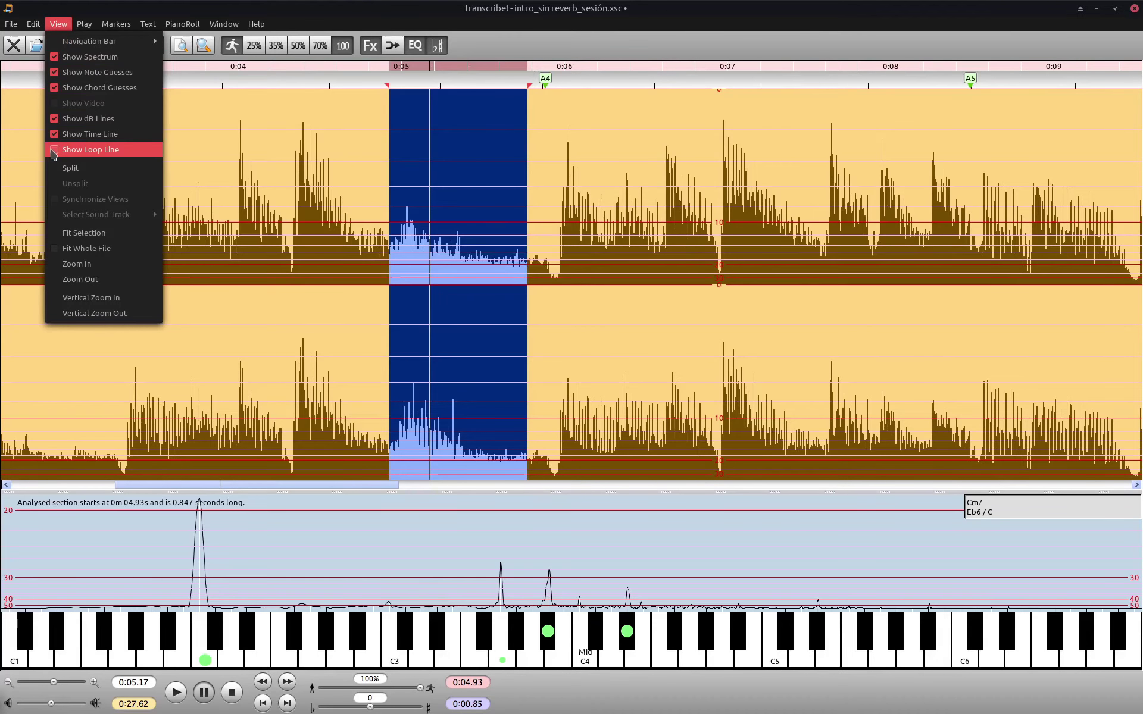
click(90, 149)
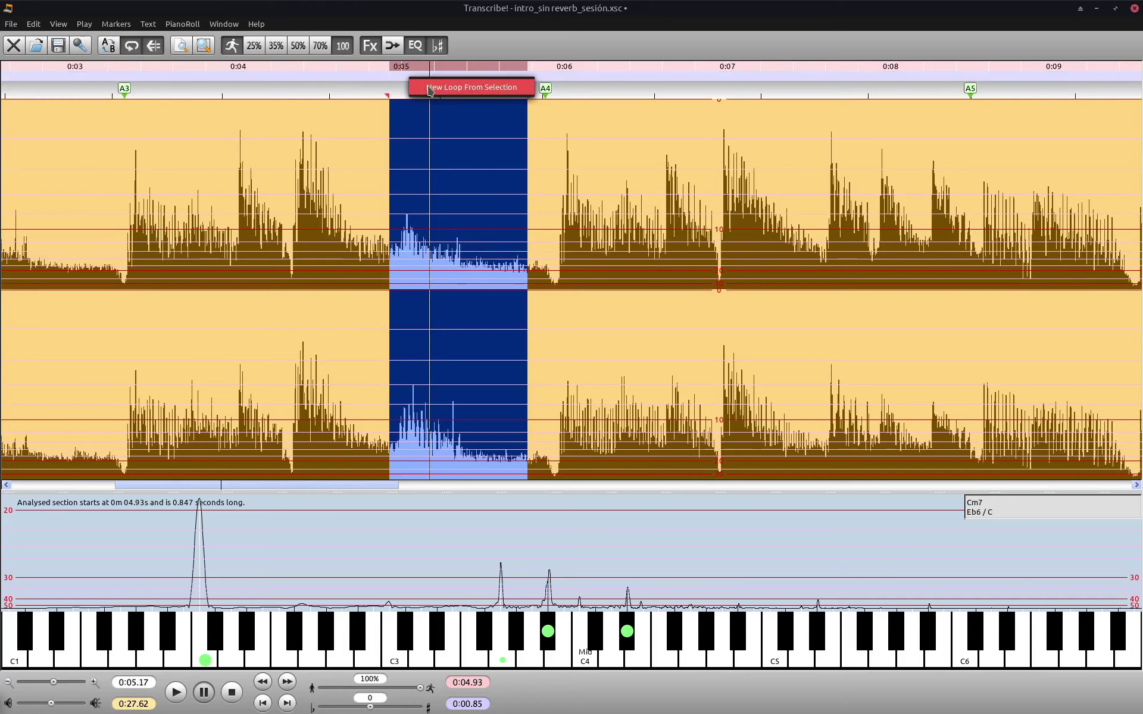
click(430, 91)
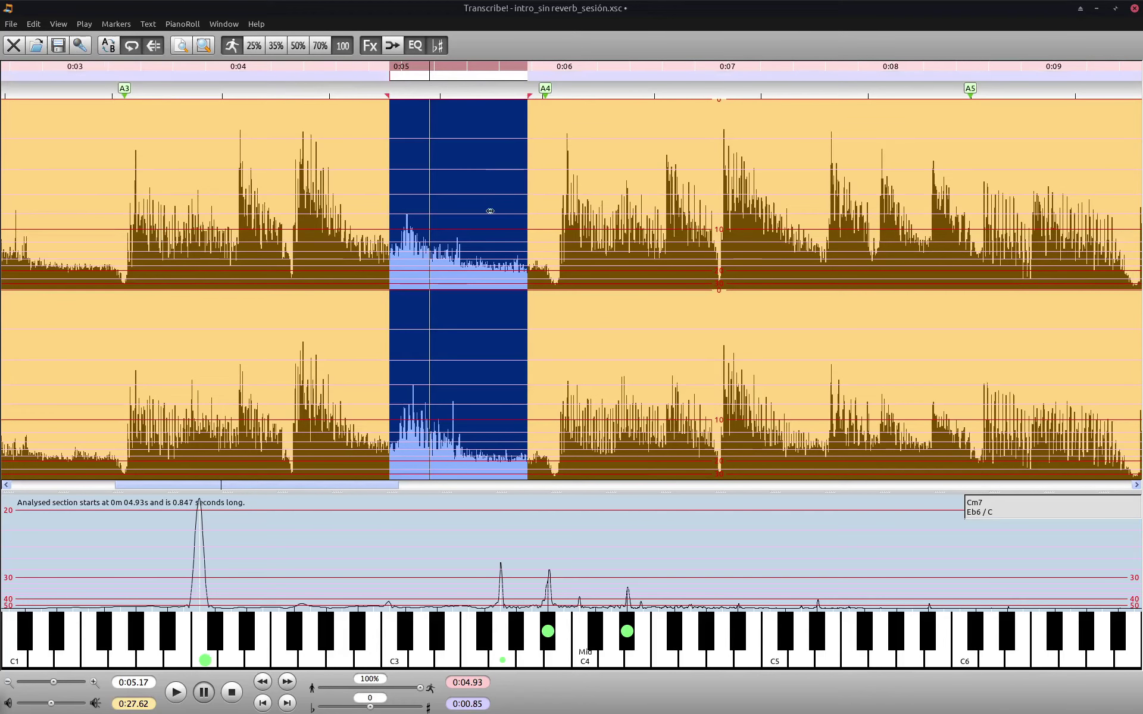
- Hide the dB lines from the waveform and spectrum
click(59, 24)
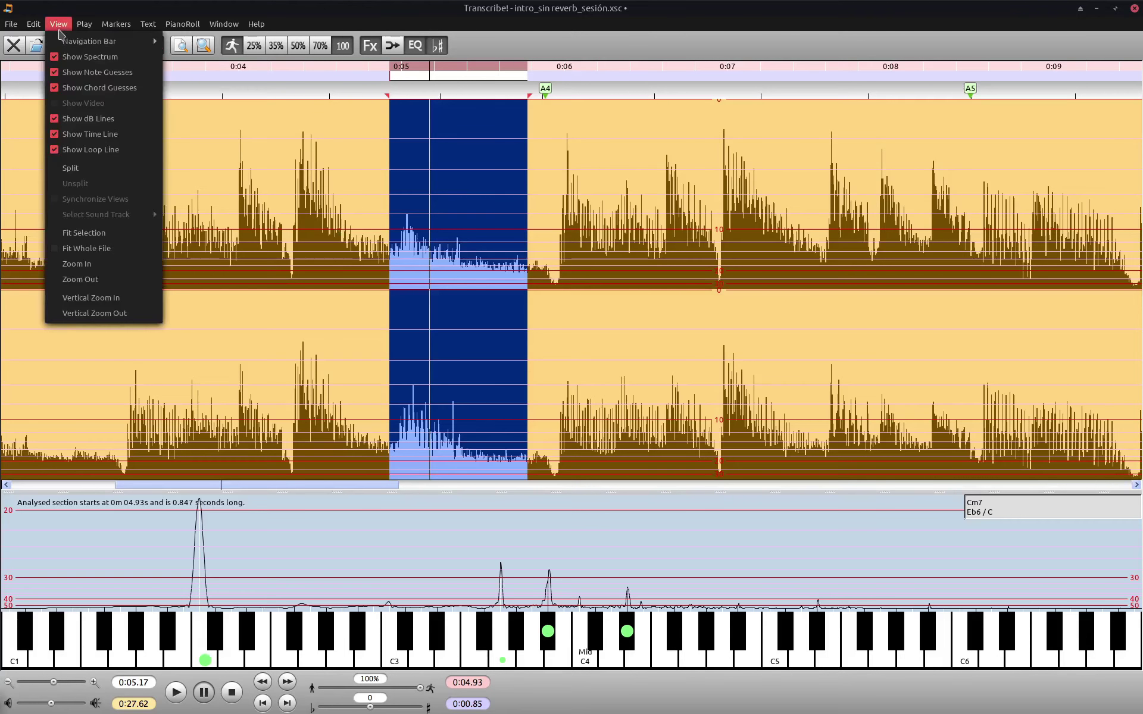
click(53, 118)
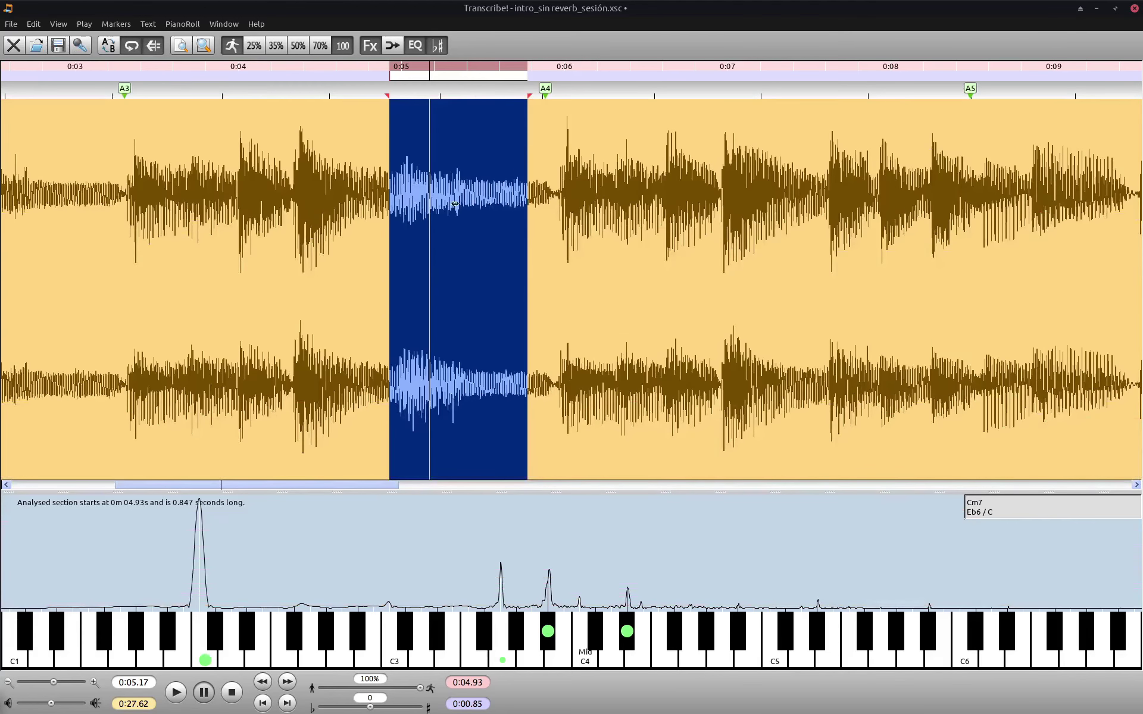
- Move the selection to 0:06.36 and recall the stored loop, repeating the move and recall a second time
drag(444, 237, 678, 237)
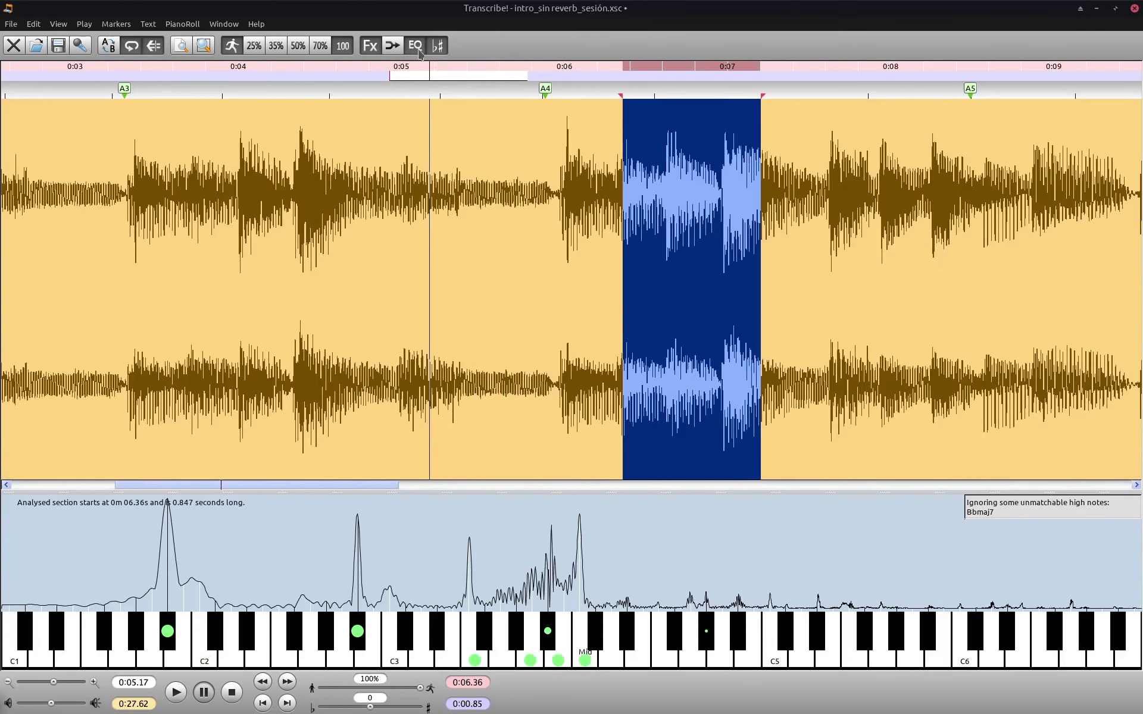
click(454, 82)
drag(460, 169, 694, 170)
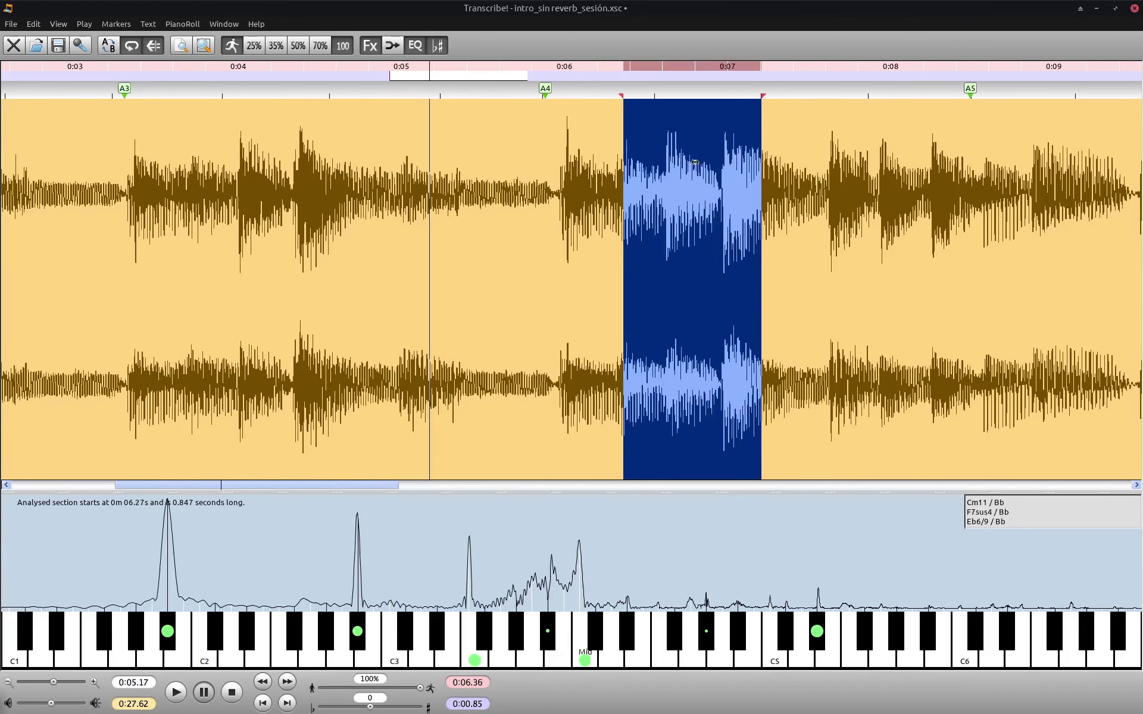
click(465, 82)
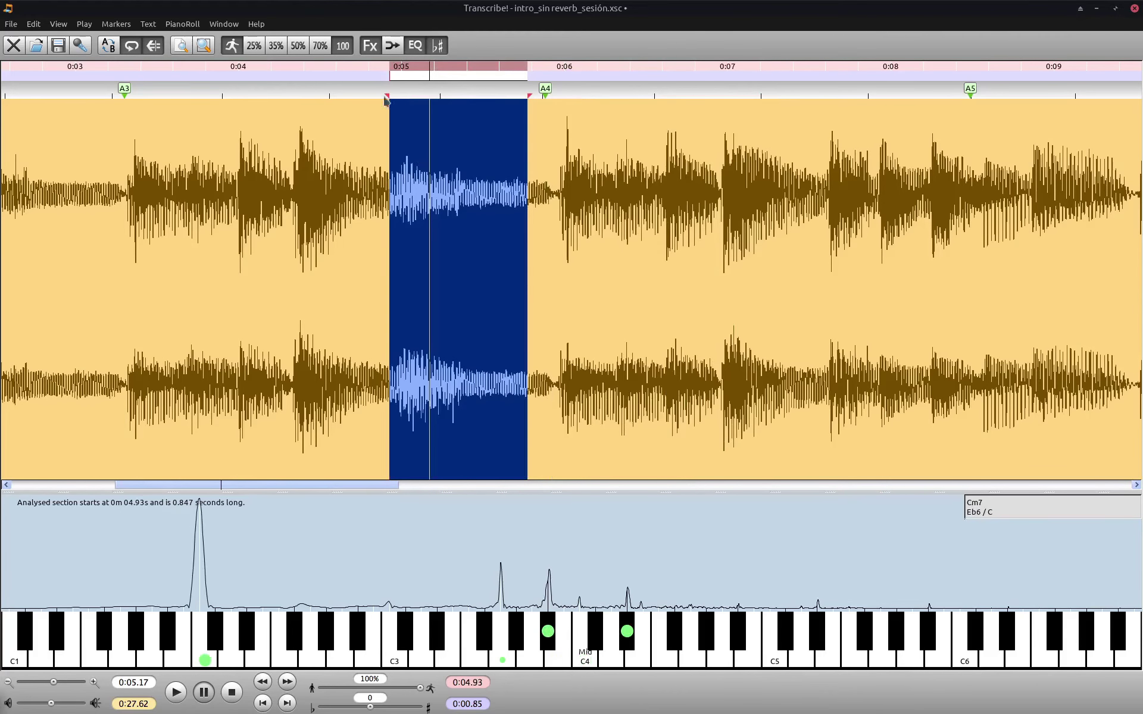
- Slide the selection to 0:06.29, play it, and recall the stored loop near 0:05
drag(442, 172, 664, 172)
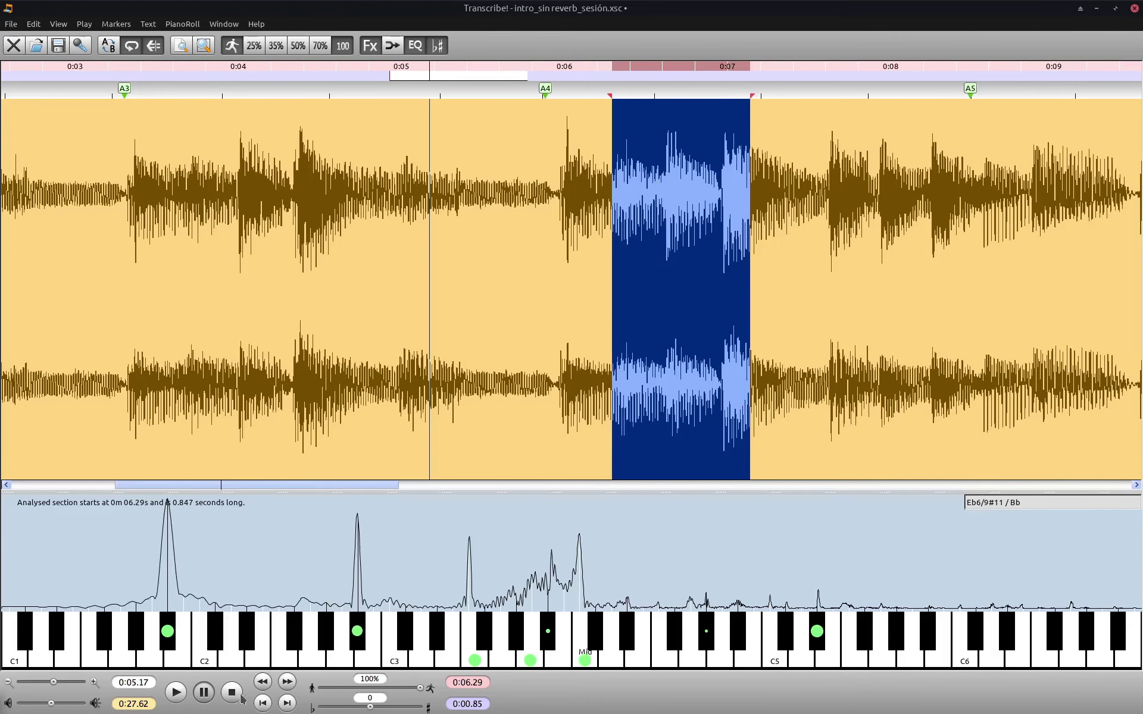
click(176, 693)
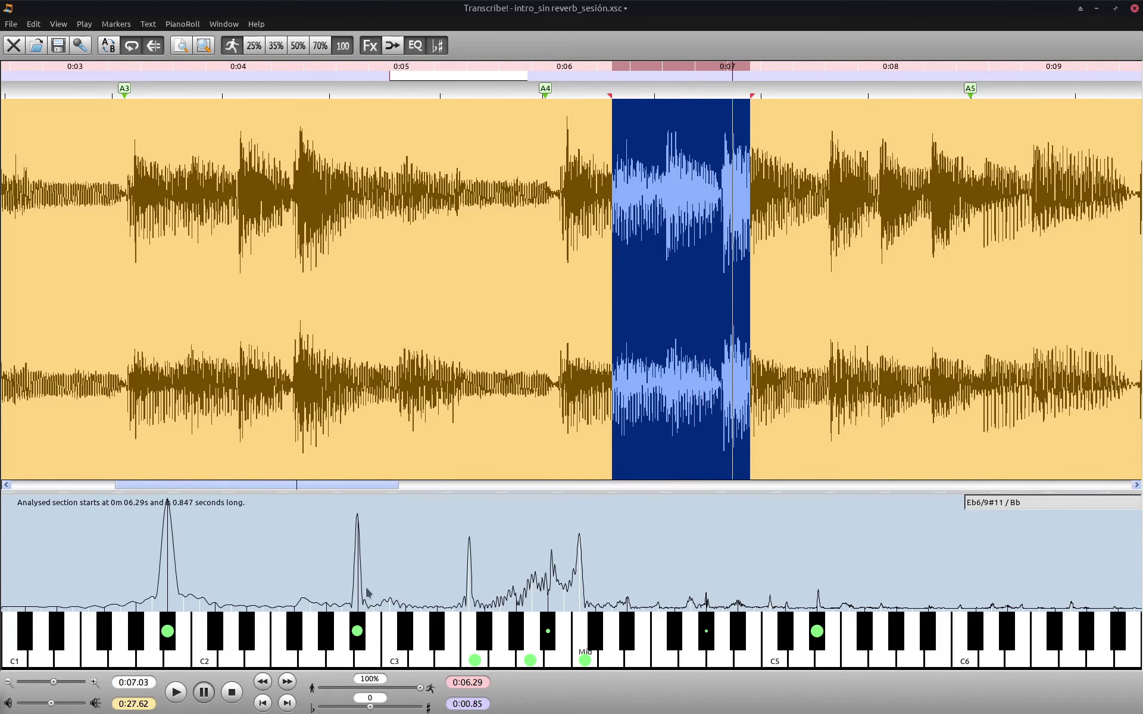
click(466, 80)
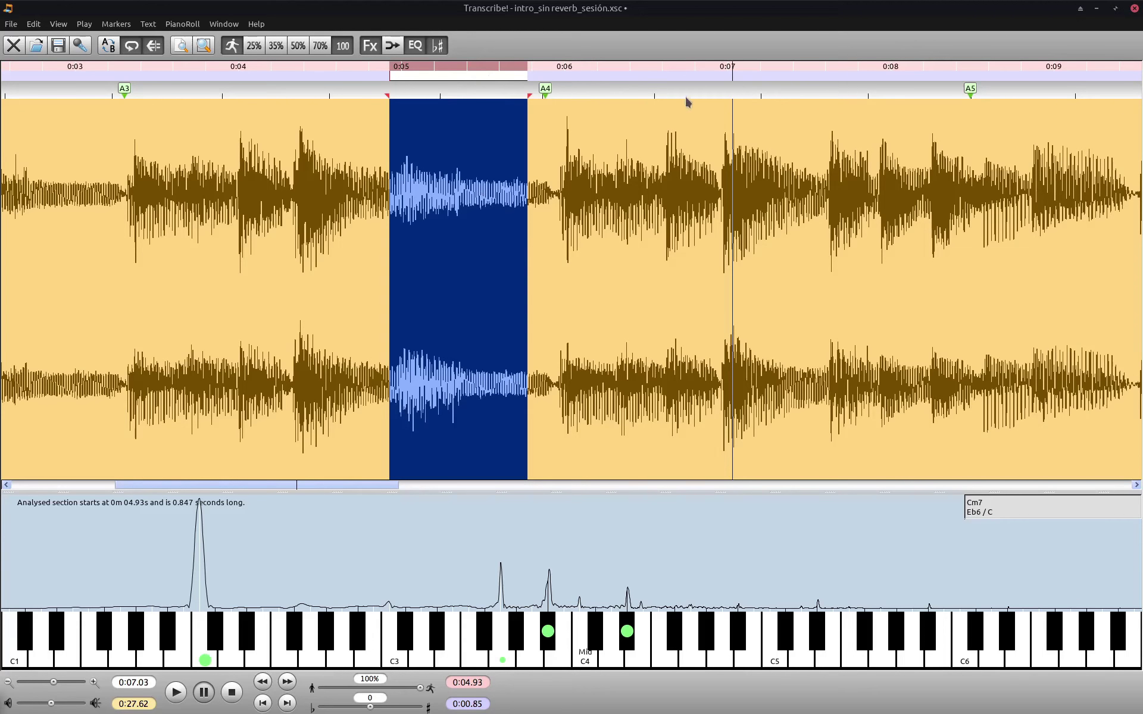
- Move the selection to 0:06.85 and store it as a second loop on the loop line
drag(469, 202, 757, 116)
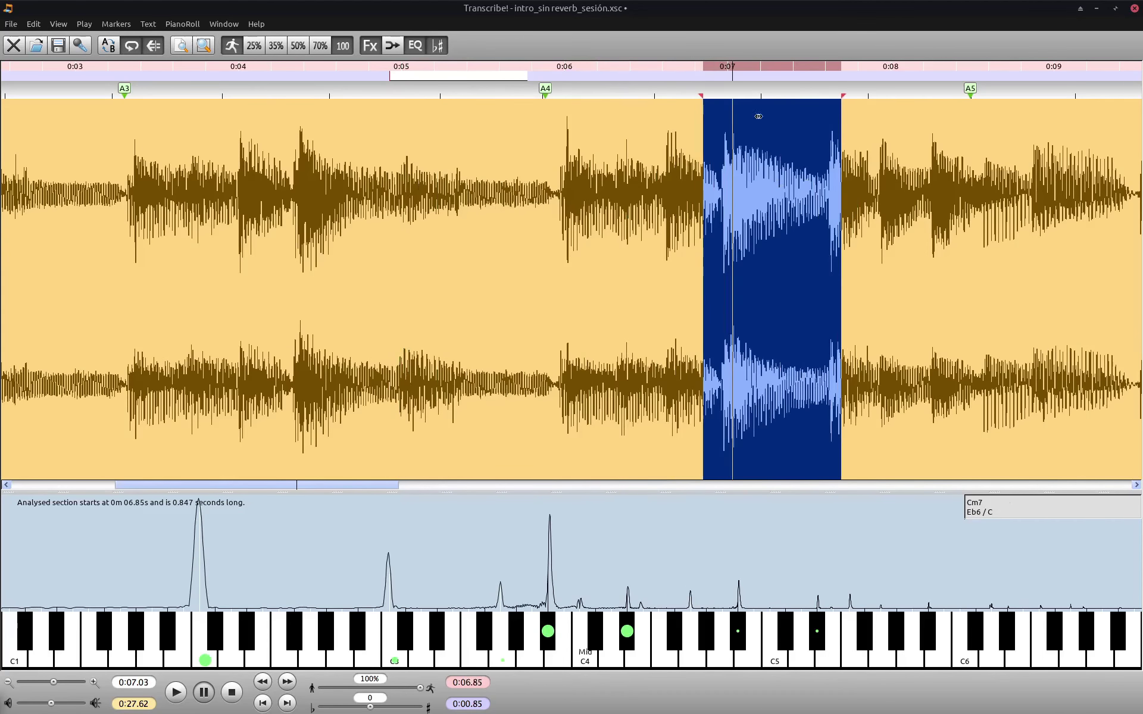
right_click(771, 89)
click(785, 91)
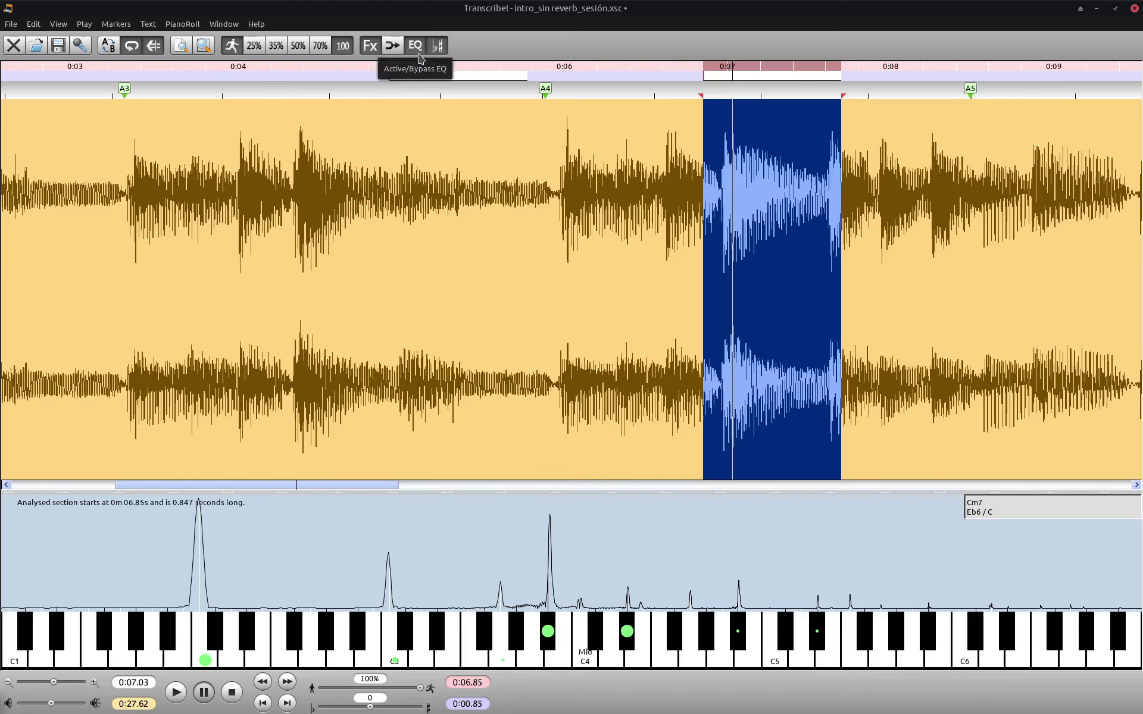
- Open the audio effects controls and look through the EQ presets, from bass to piccolo and top
click(373, 48)
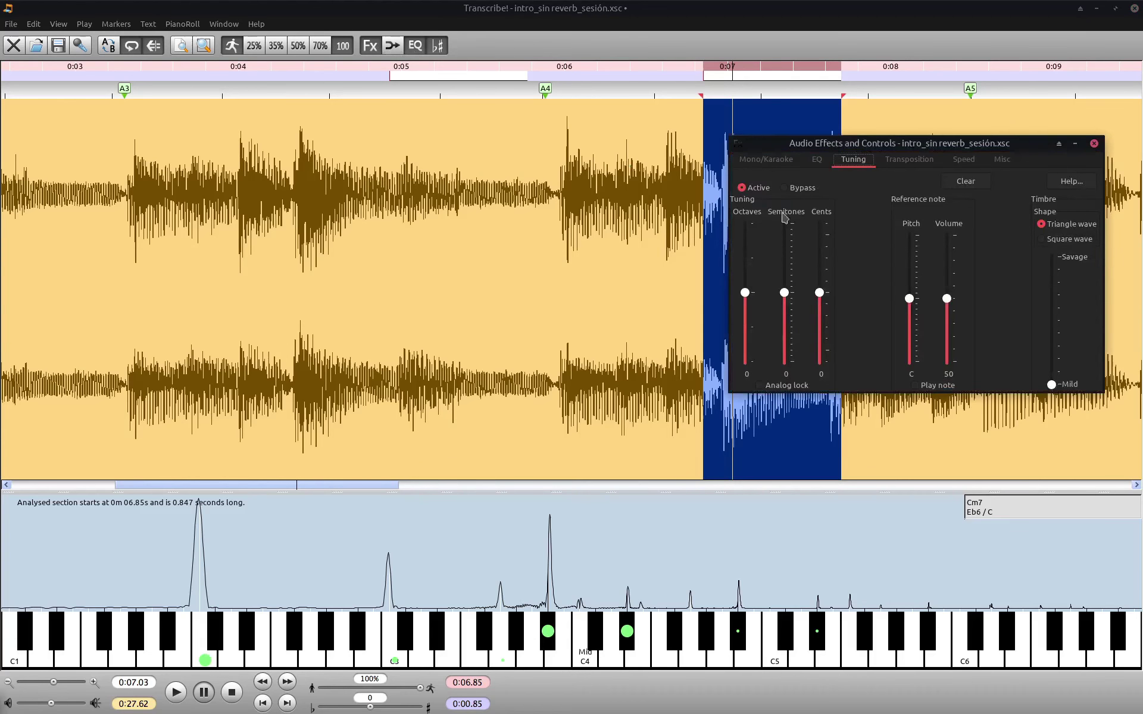
click(818, 161)
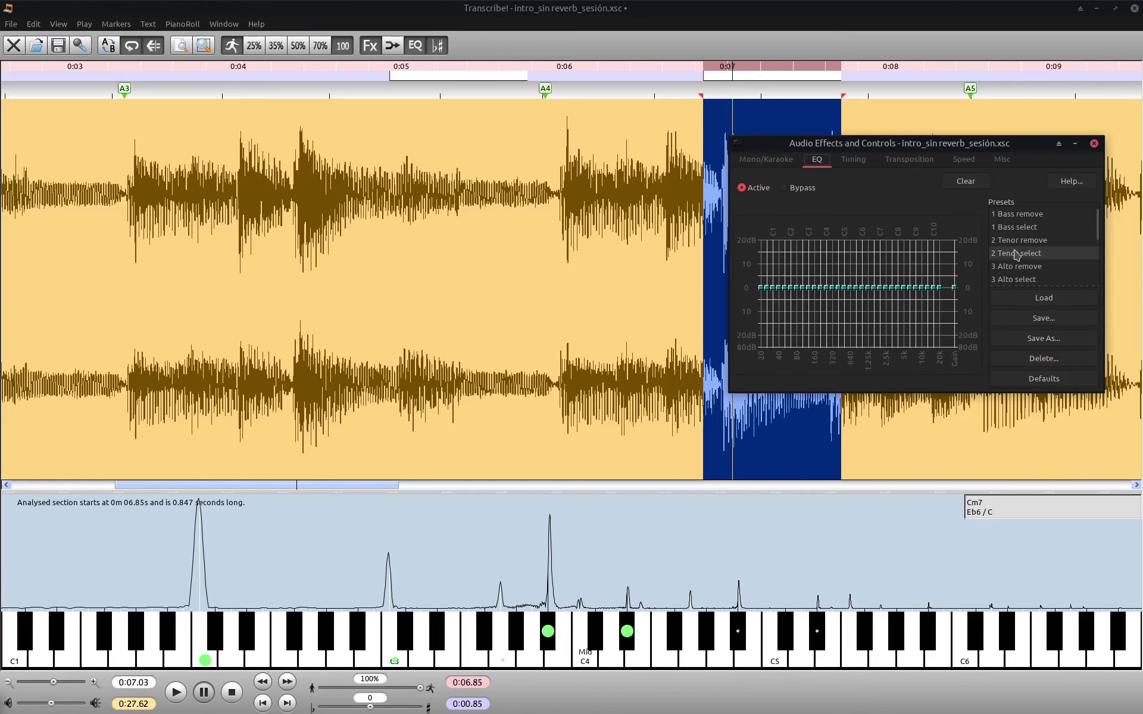
scroll(1058, 259, down, 3)
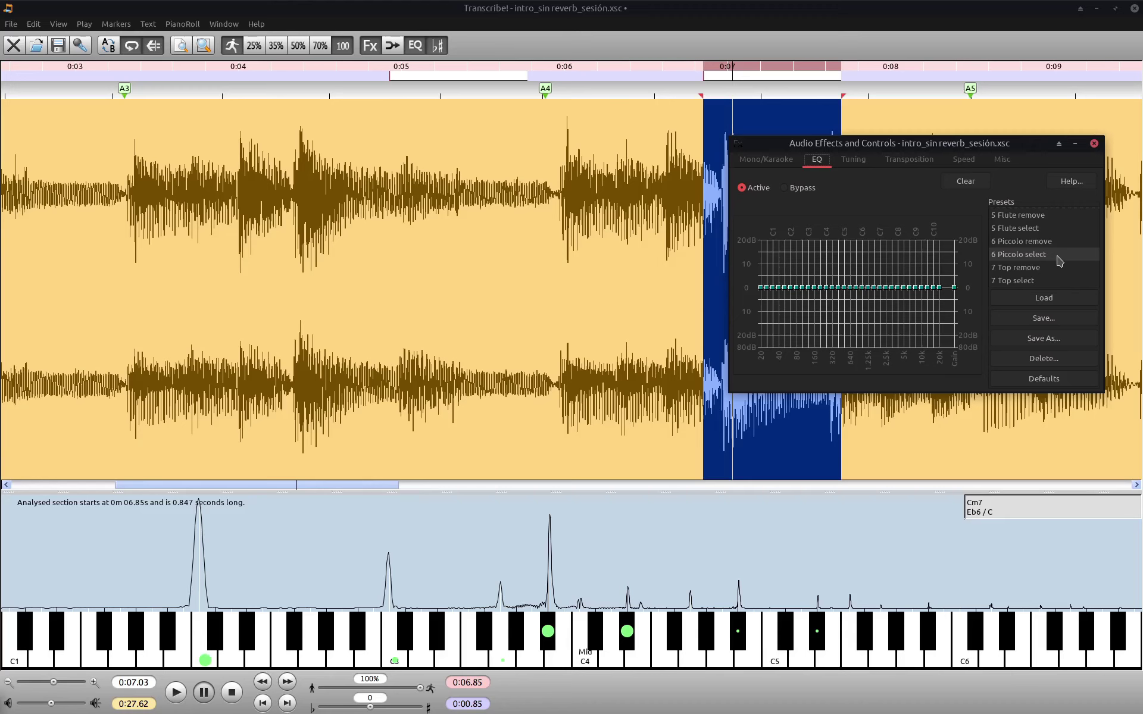
- Activate the Mono/Karaoke effect with a mix of 100% left and 0% right, and play the track from its start
click(762, 159)
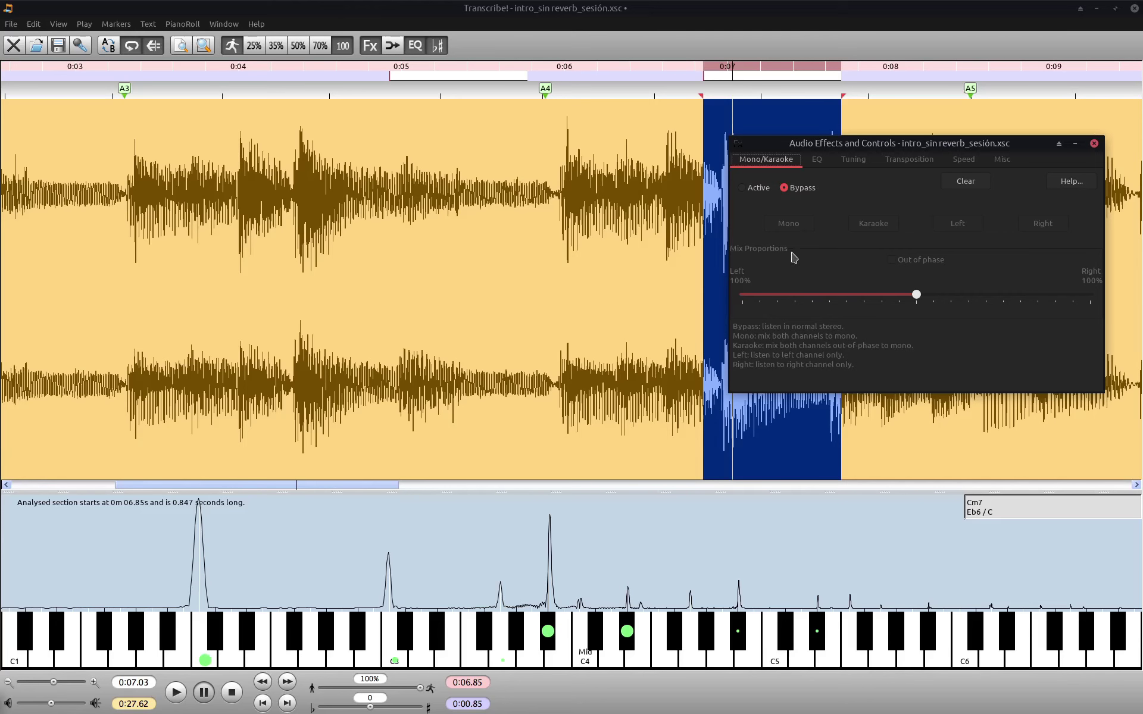
click(746, 191)
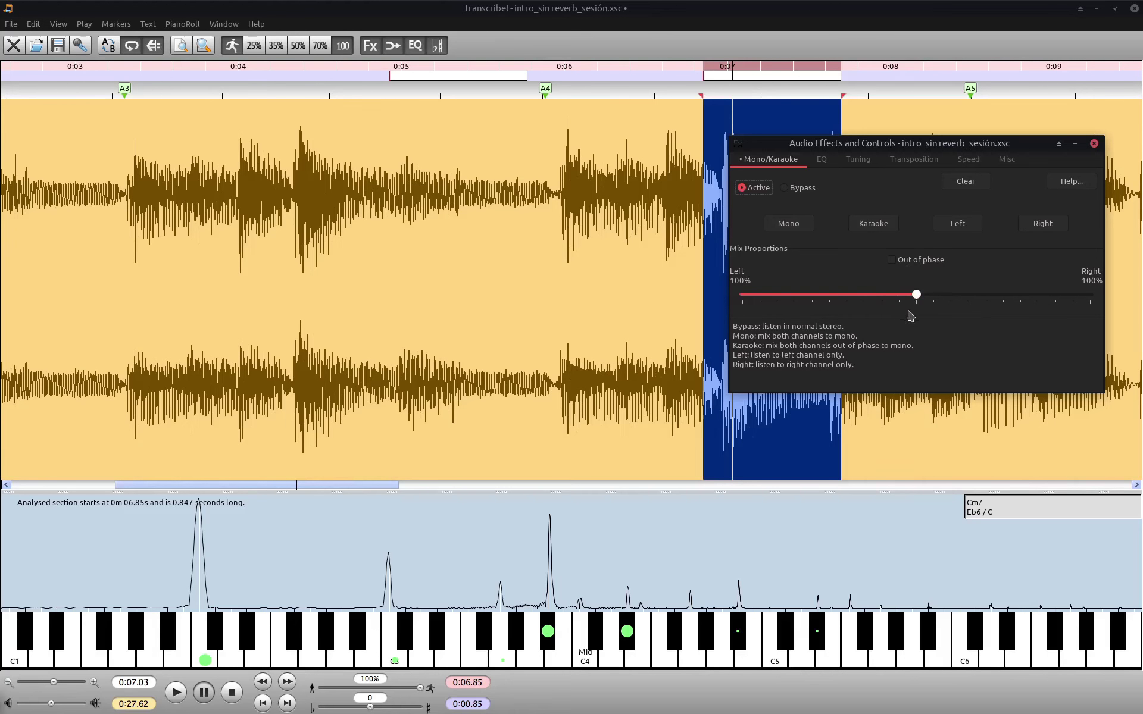
drag(917, 296, 686, 333)
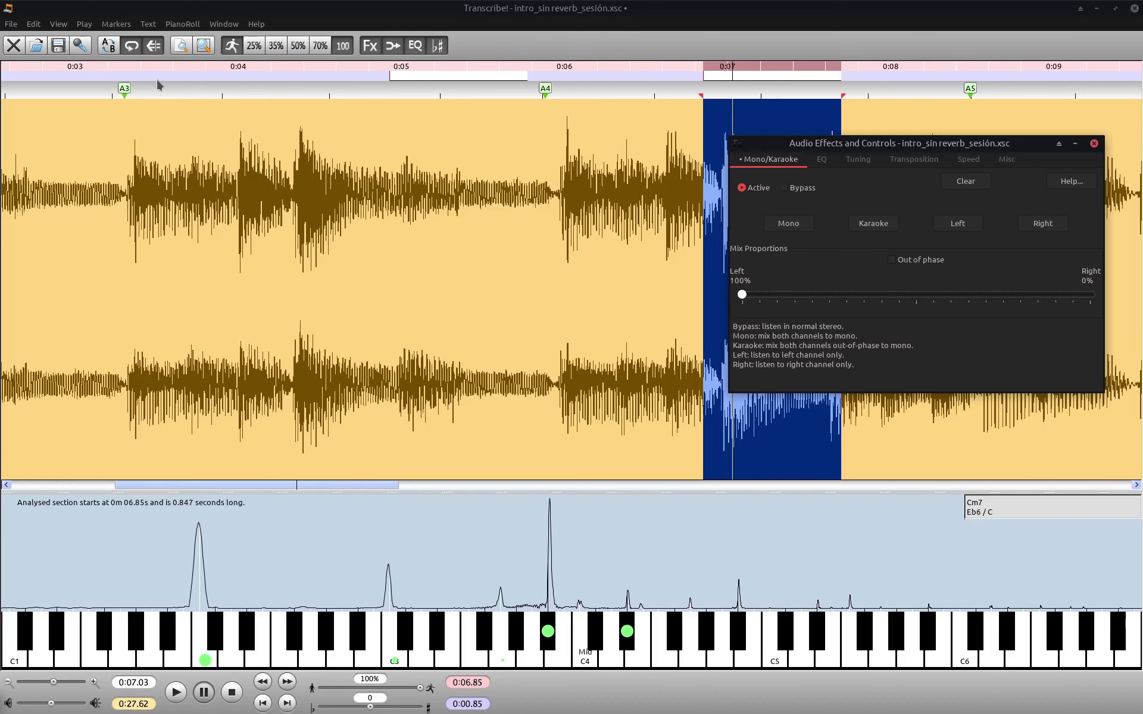
click(262, 703)
click(176, 692)
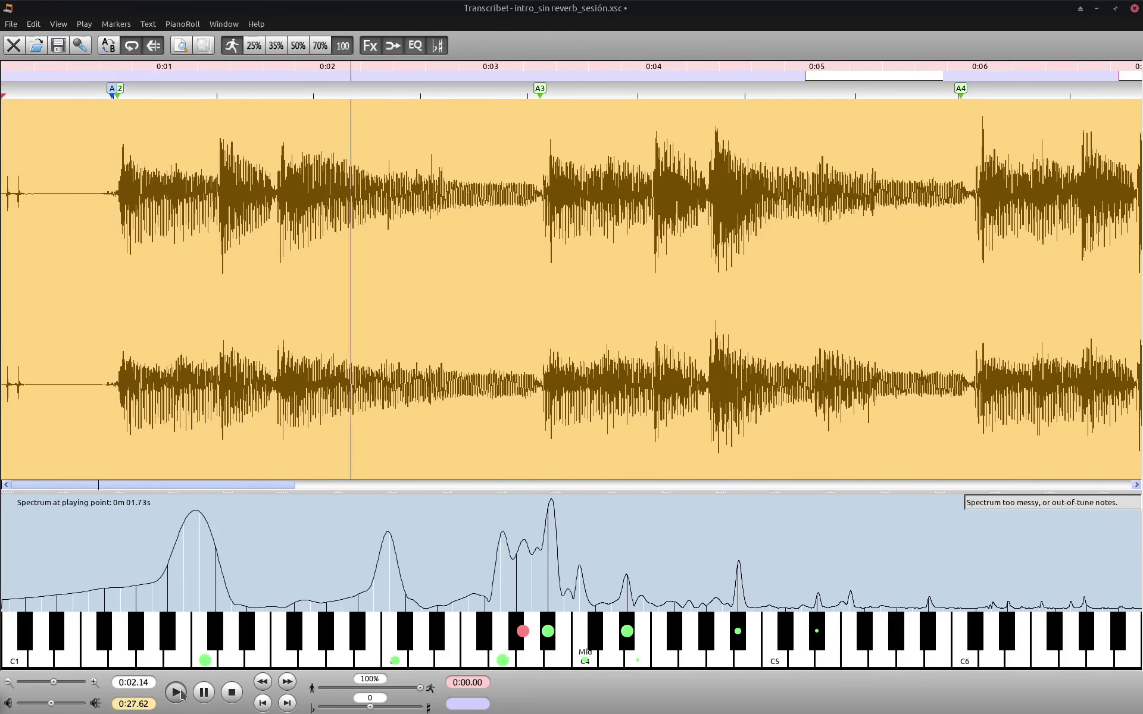
- Shift the mix to 0% left and 100% right during playback, and stop and set it to 88% left and 100% right
click(369, 46)
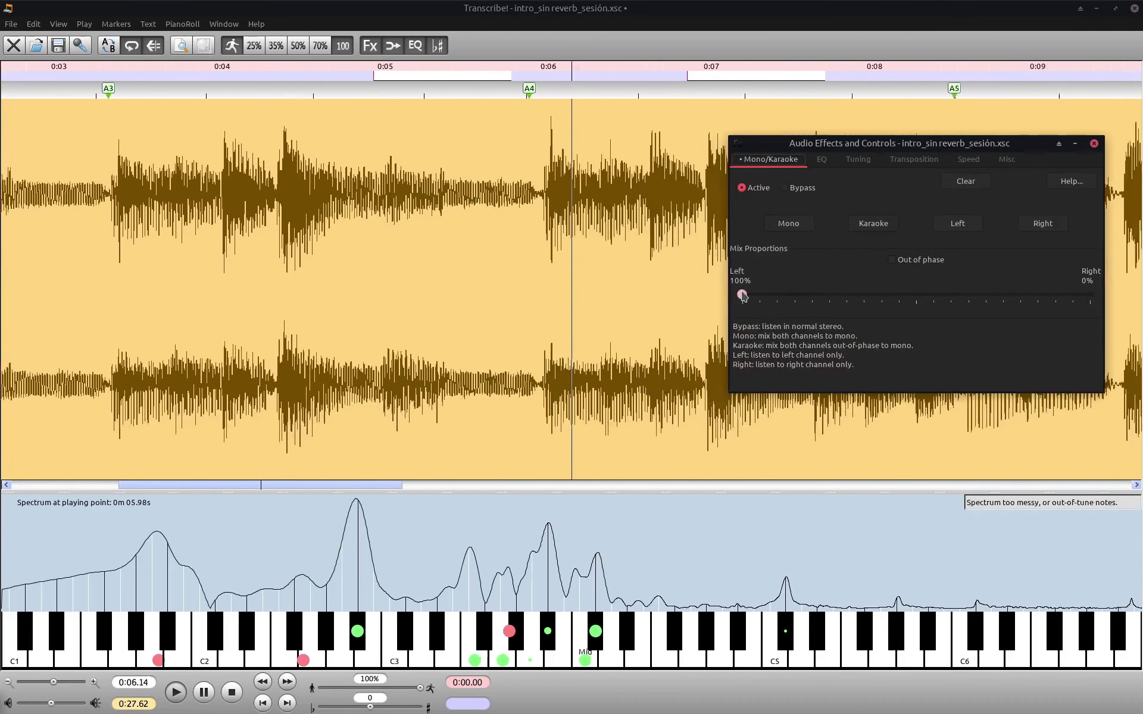
drag(743, 296, 1117, 318)
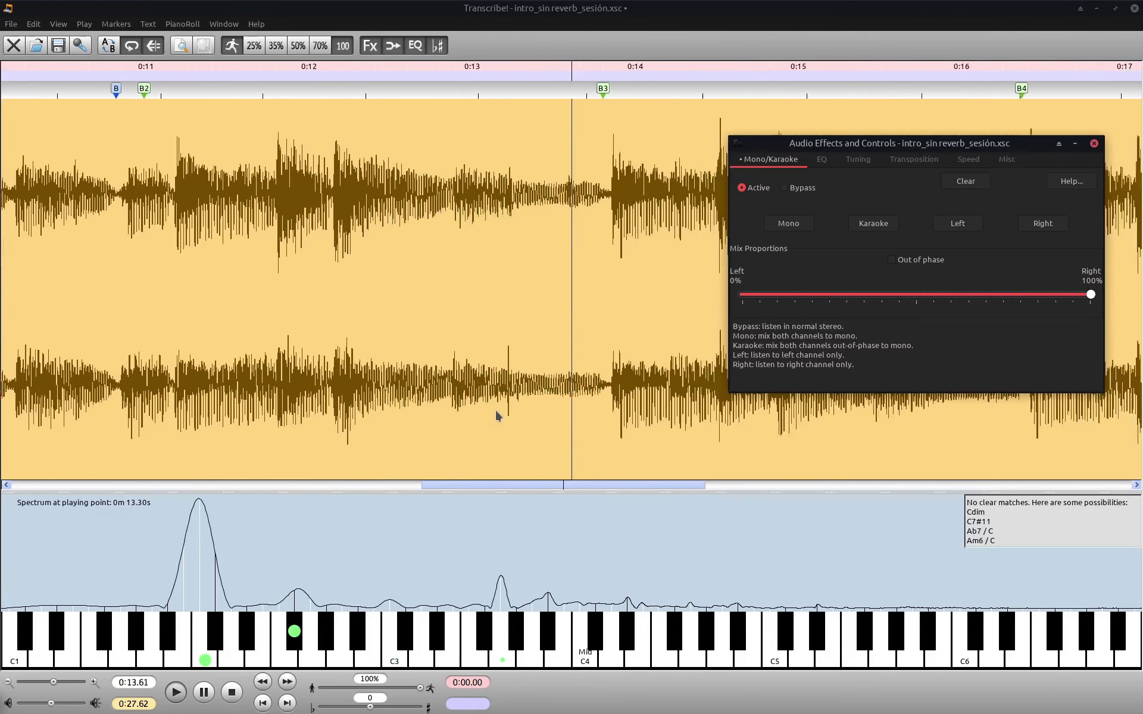
key(space)
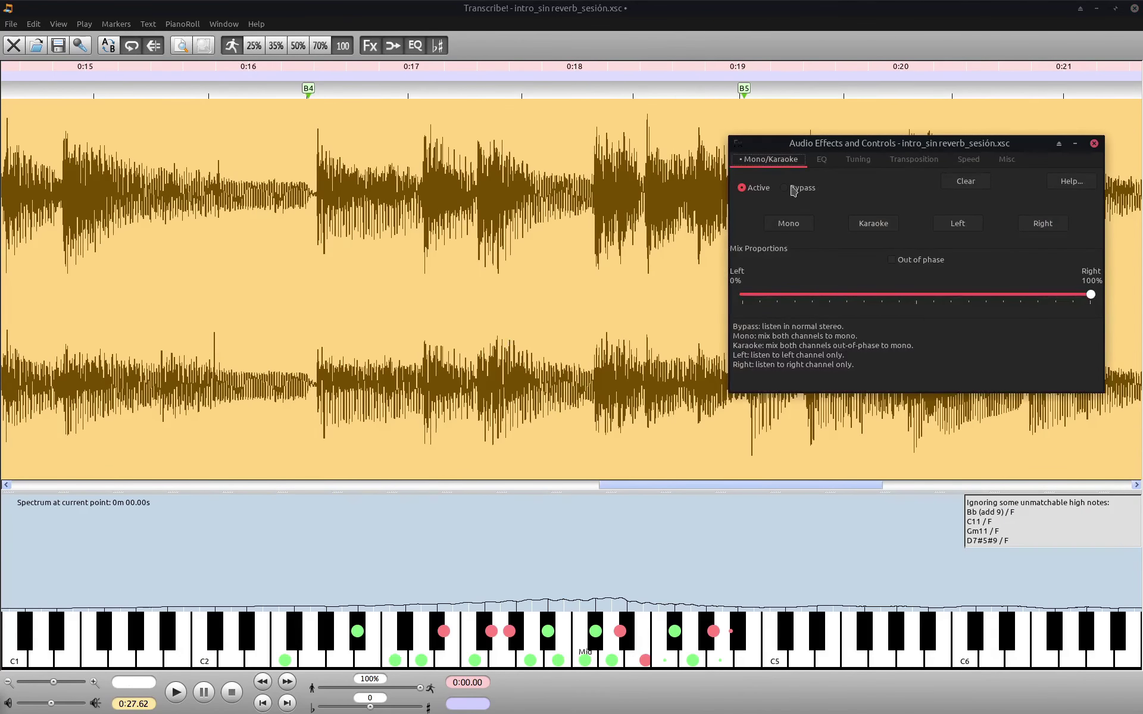
drag(1090, 294, 937, 303)
- Examine the Transposition, Tuning, Speed, Misc, Mono/Karaoke and EQ effect settings, and close the audio effects window
click(903, 160)
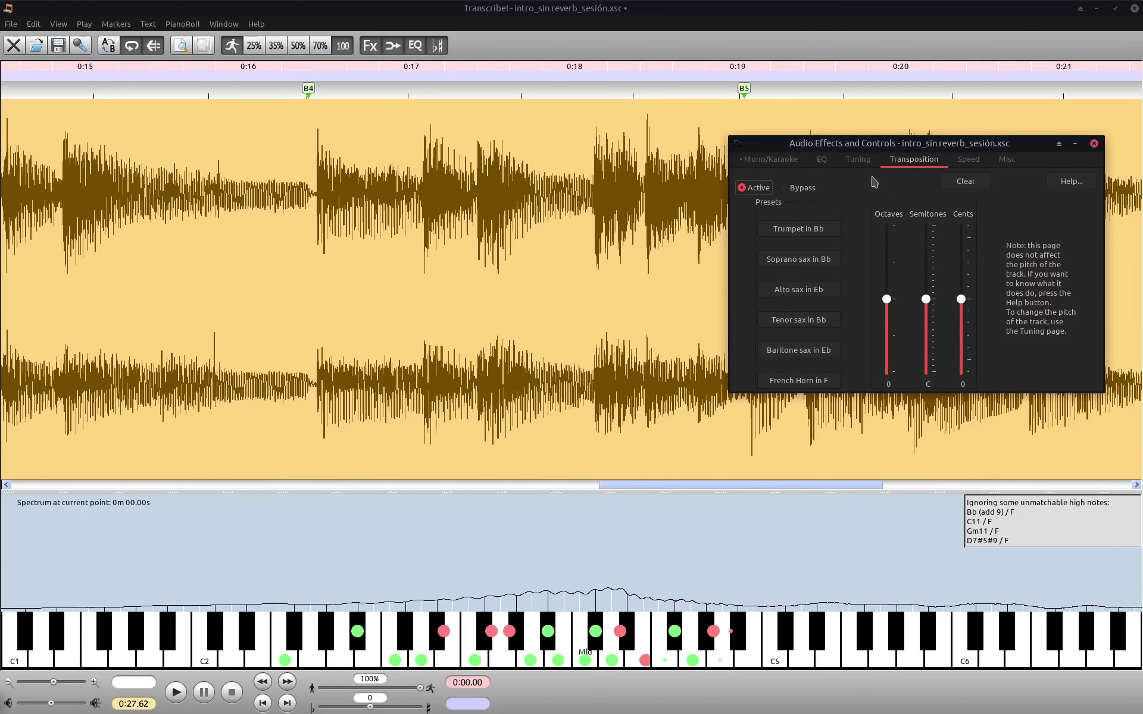
click(855, 167)
click(911, 163)
click(968, 160)
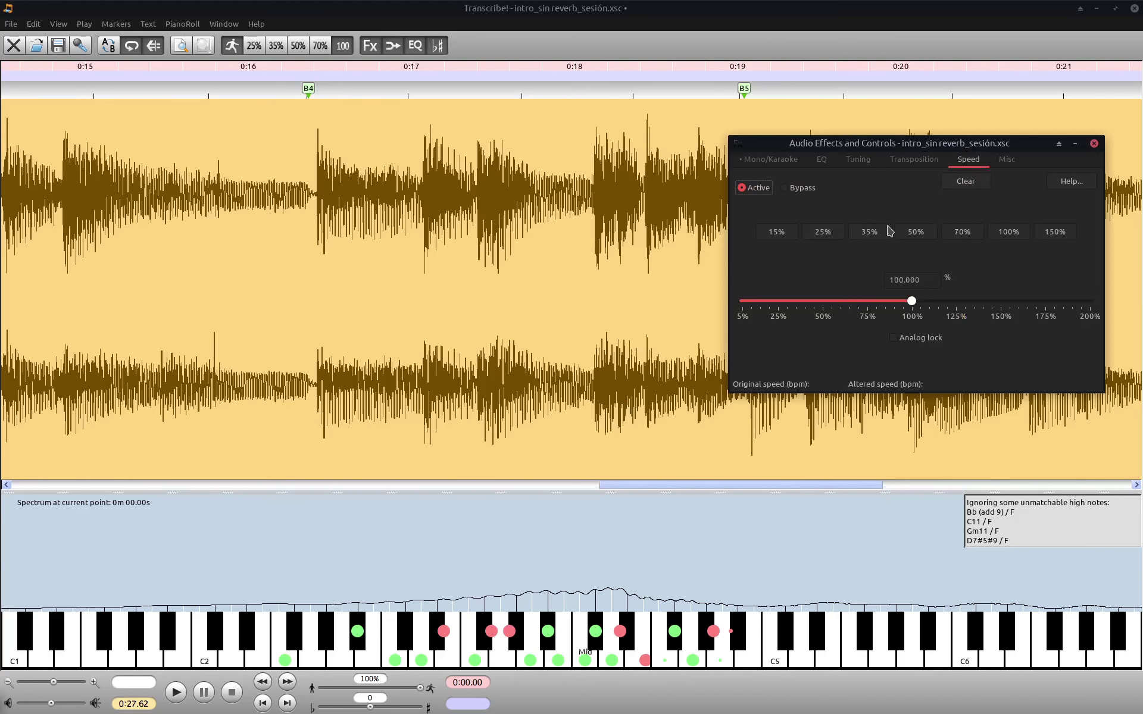
click(1008, 165)
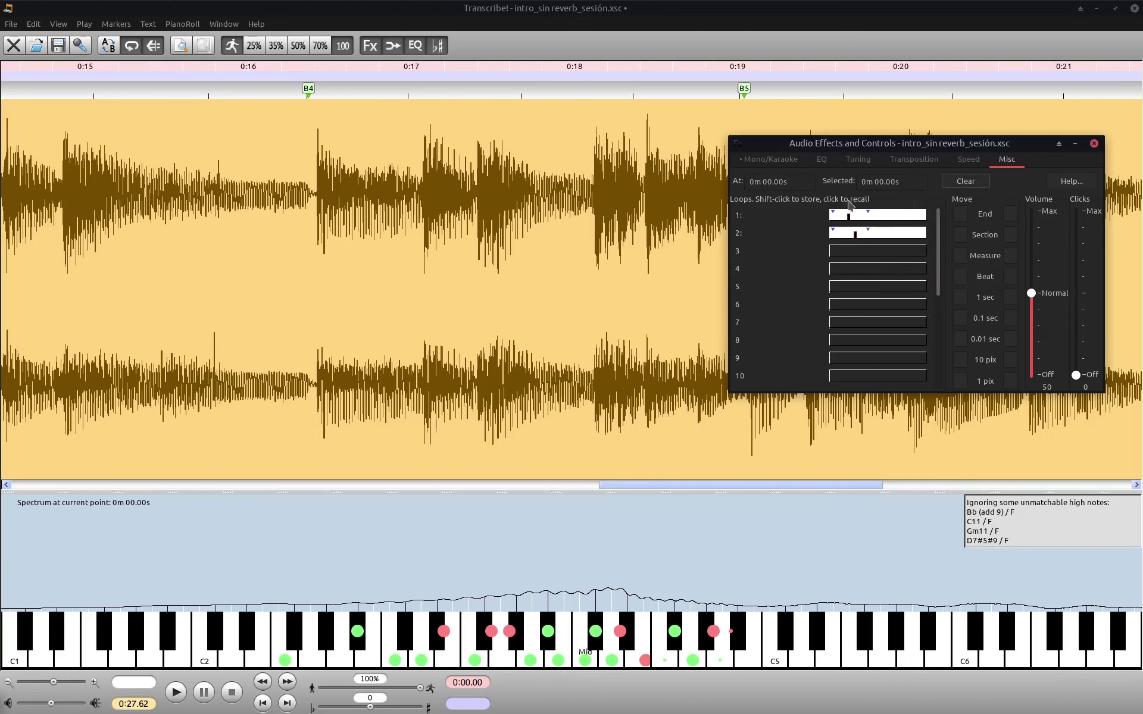
click(772, 161)
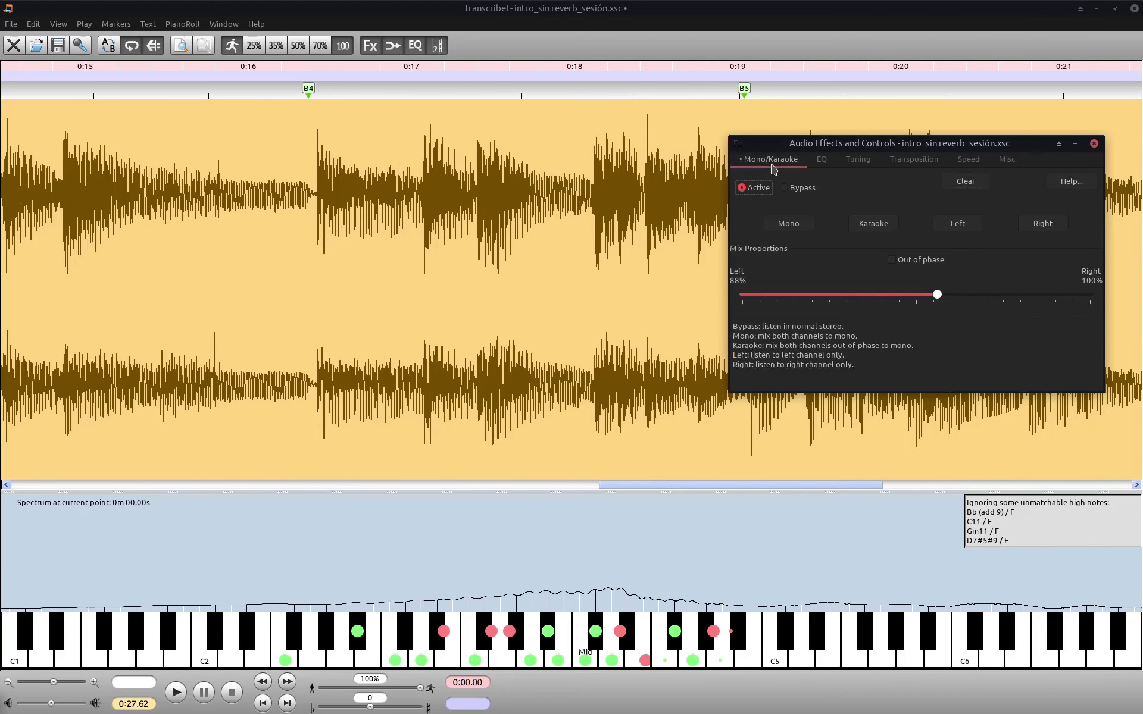
click(822, 162)
click(1093, 145)
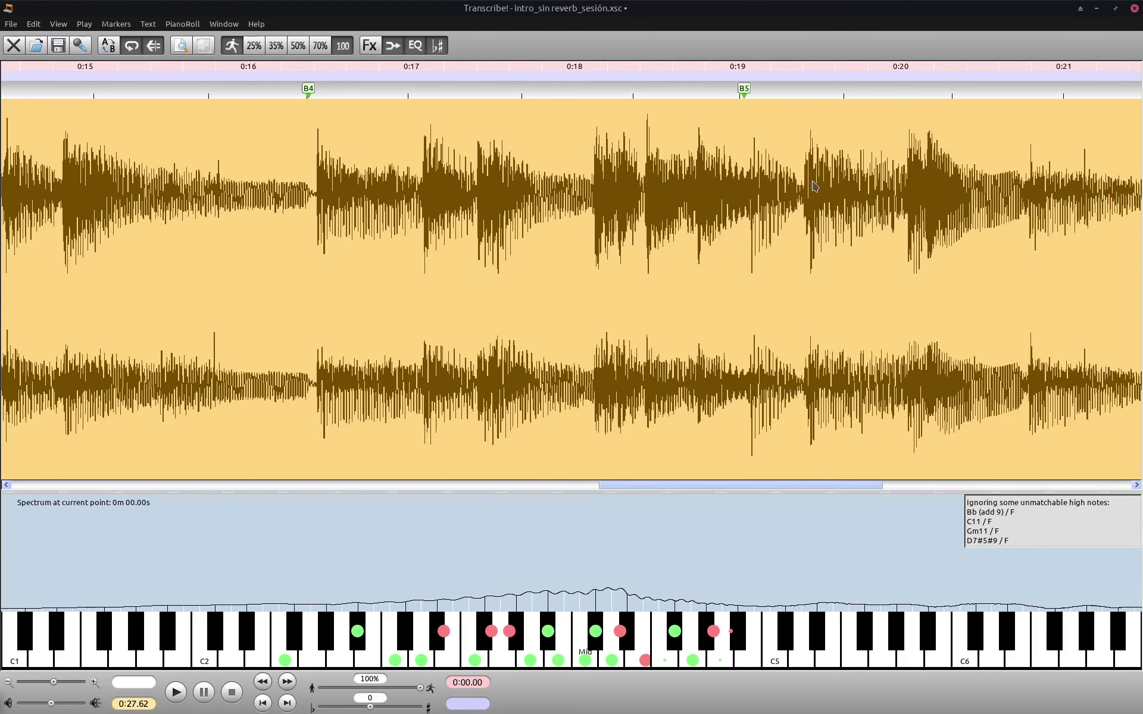